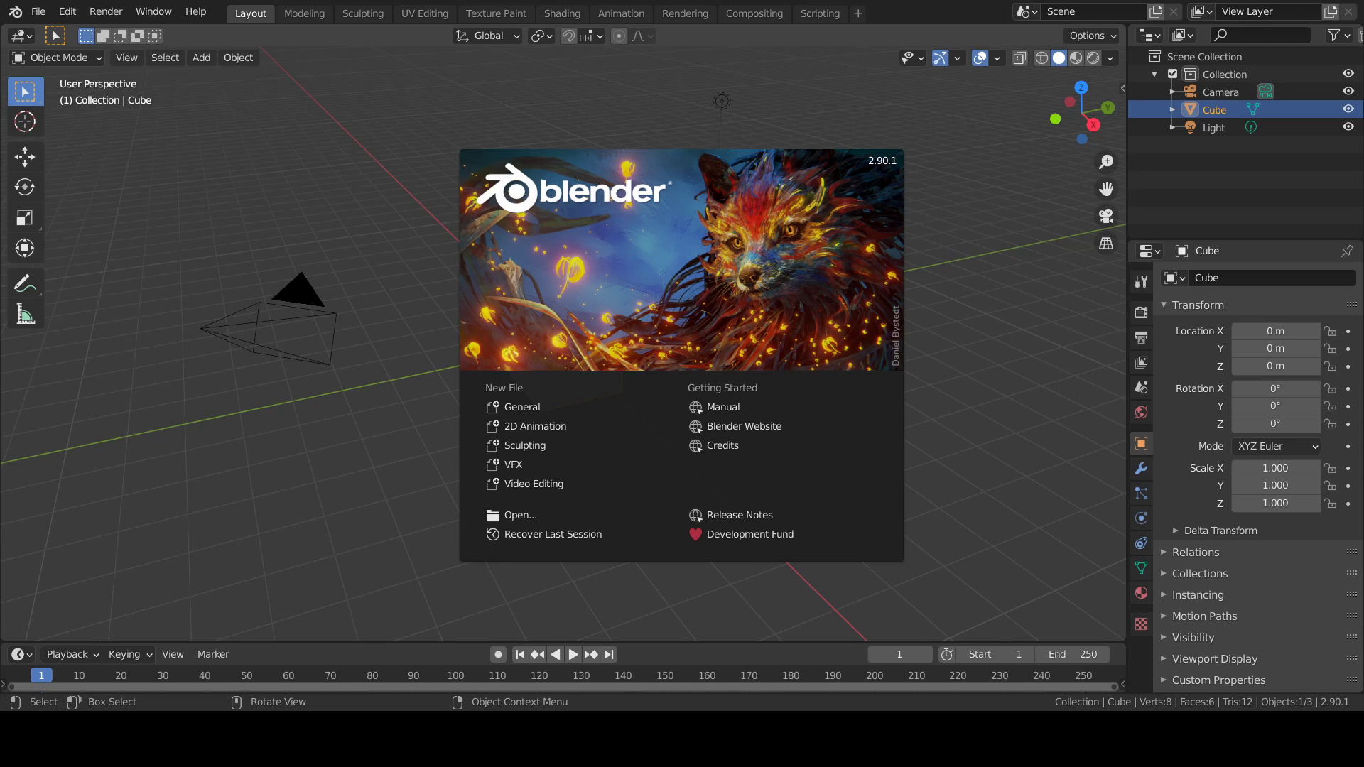
Dismiss the splash screen and delete the default cube from the scene.
left_click(1013, 417)
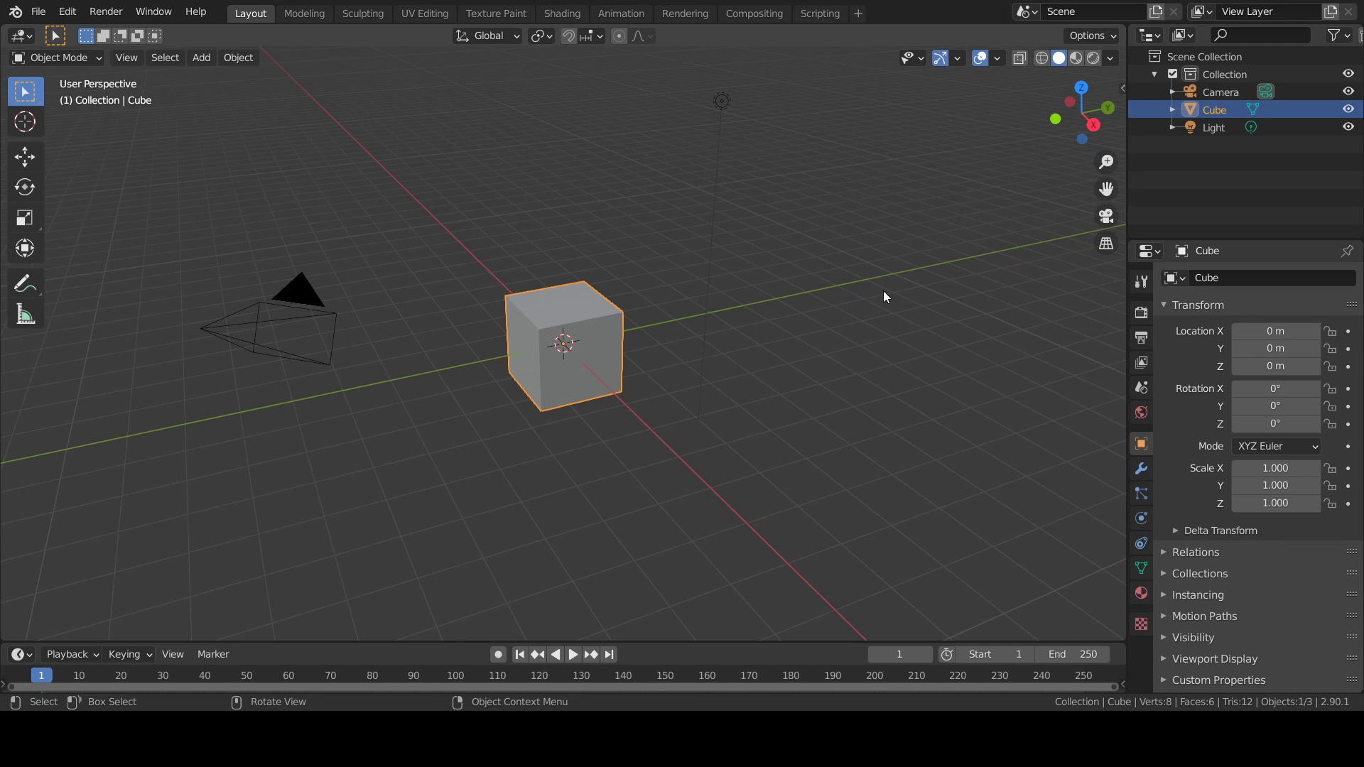
middle_click_drag(884, 292, 816, 307)
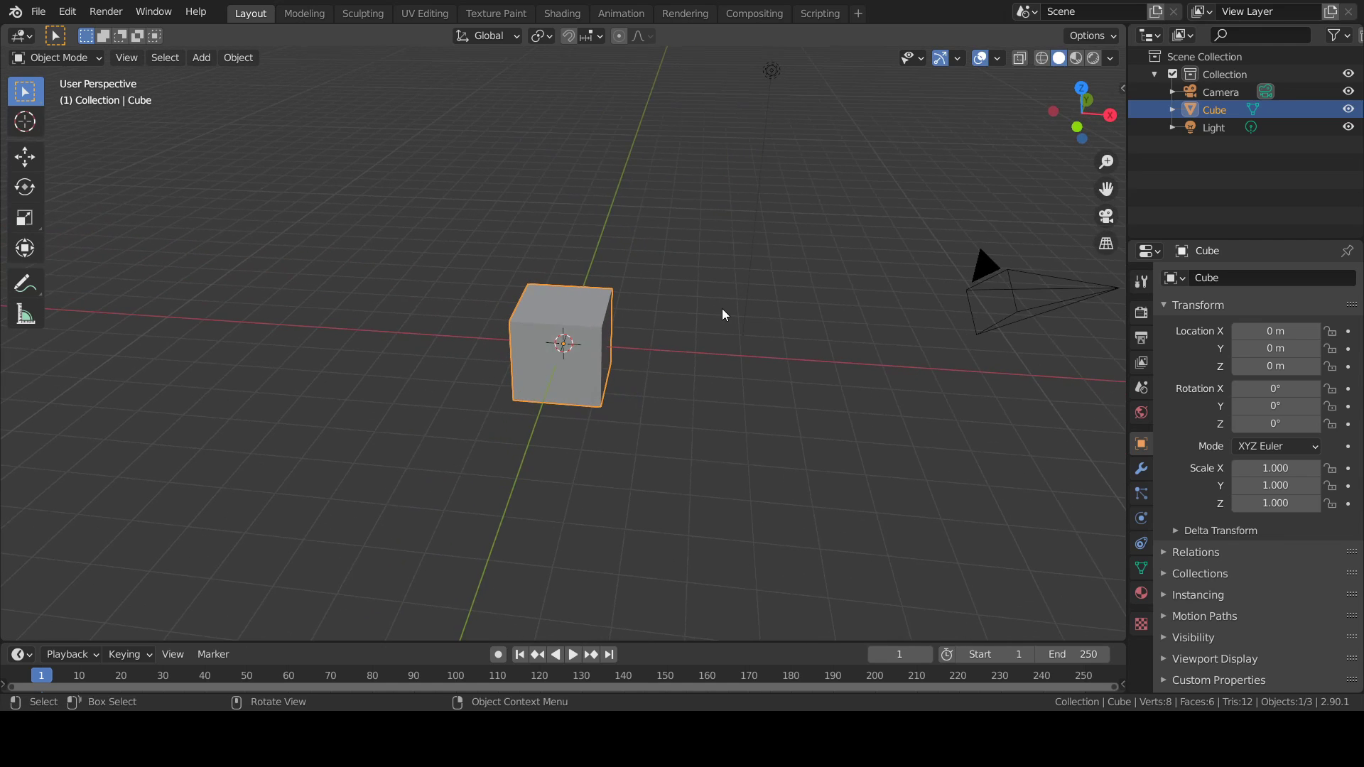
key("x")
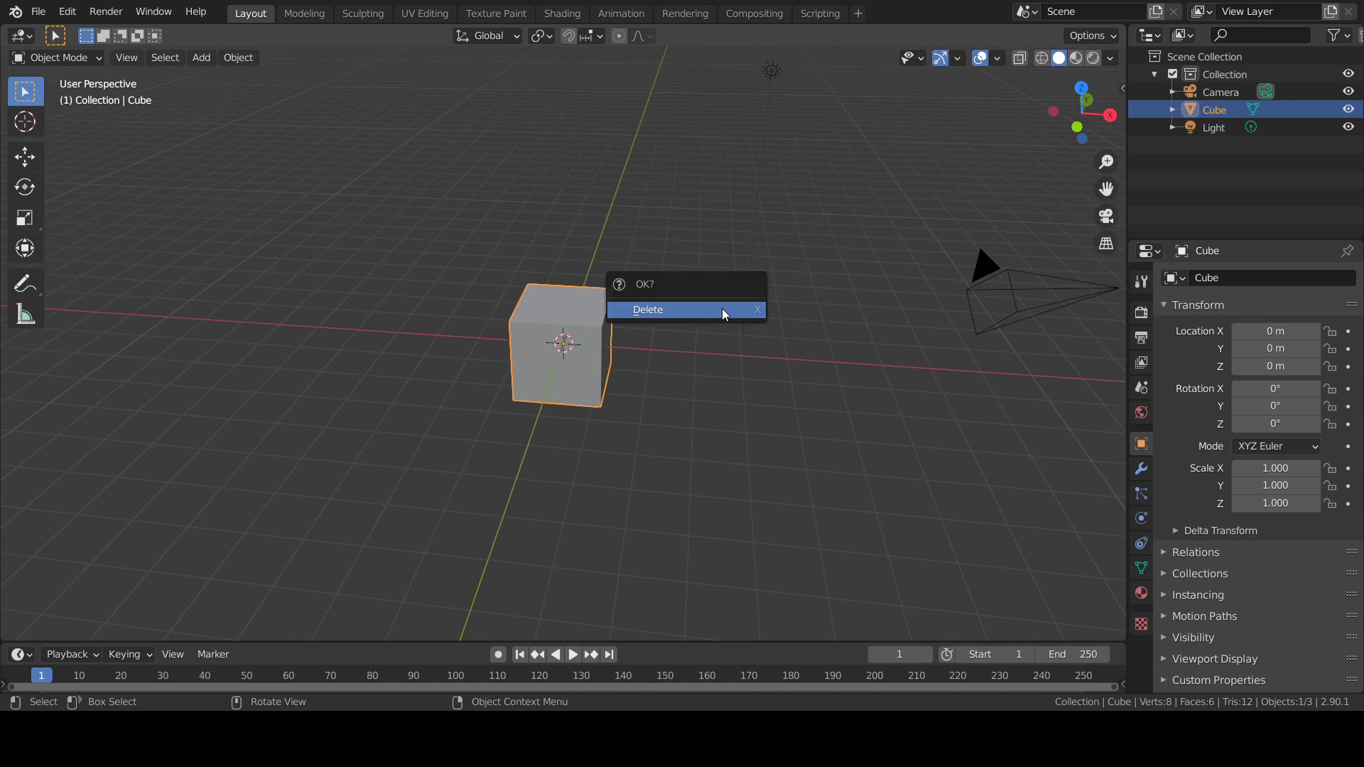
left_click(660, 316)
Add a new mesh cube at the scene origin.
key("shift+a")
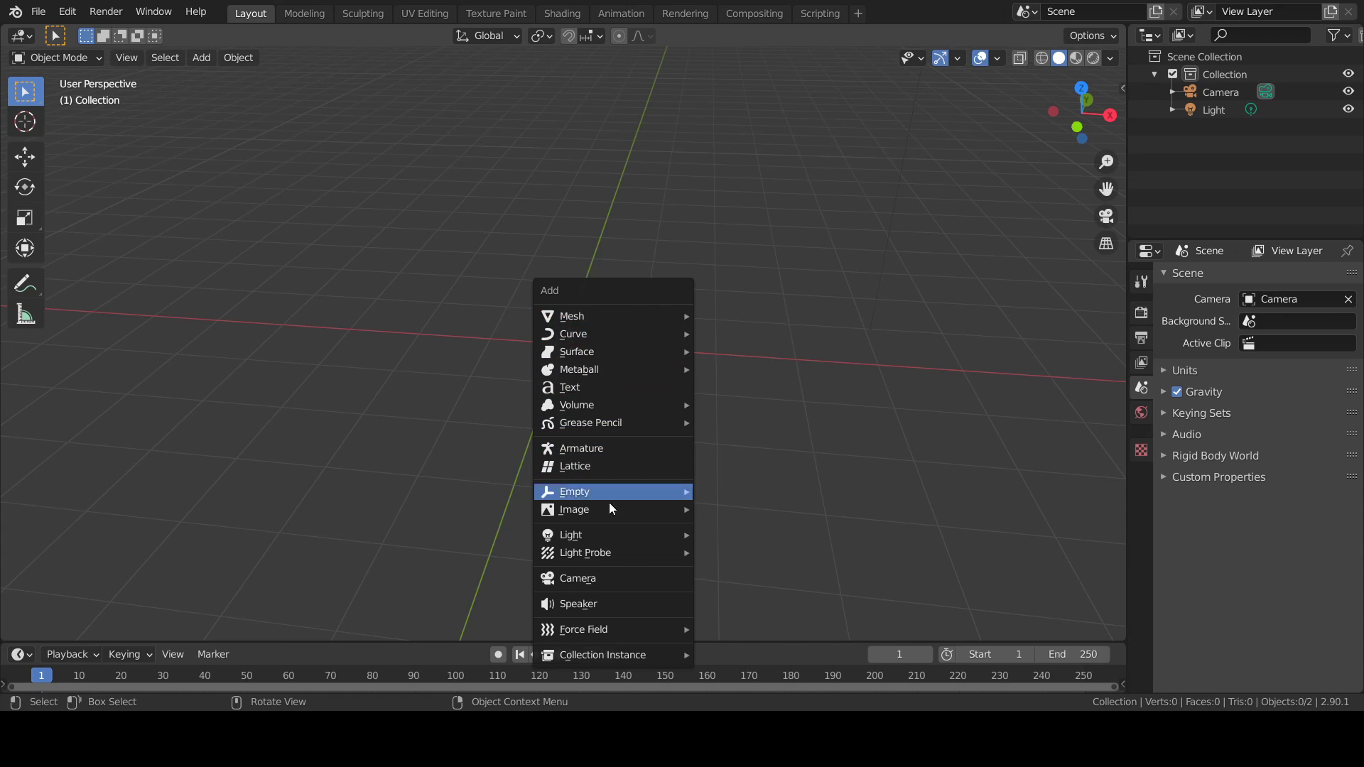
left_click(195, 61)
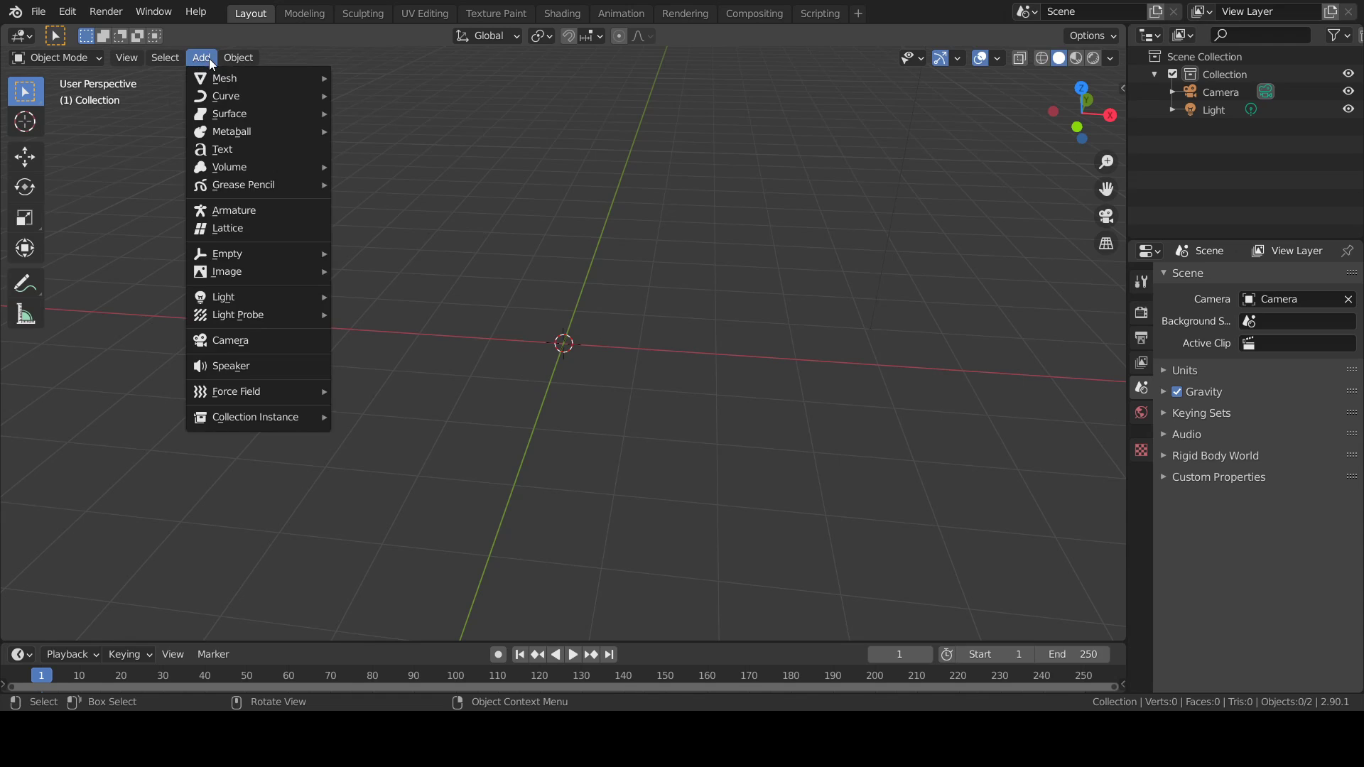
mouse_move(213, 81)
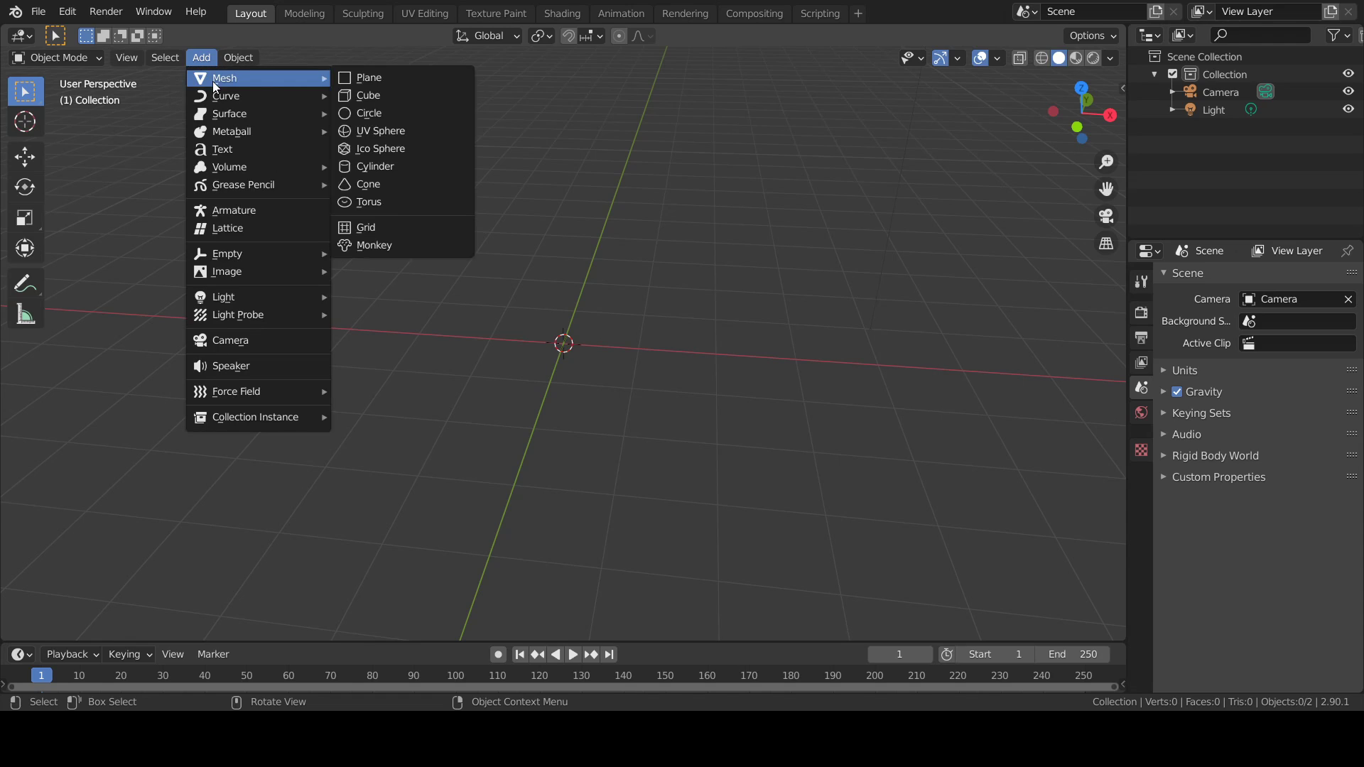
left_click(405, 105)
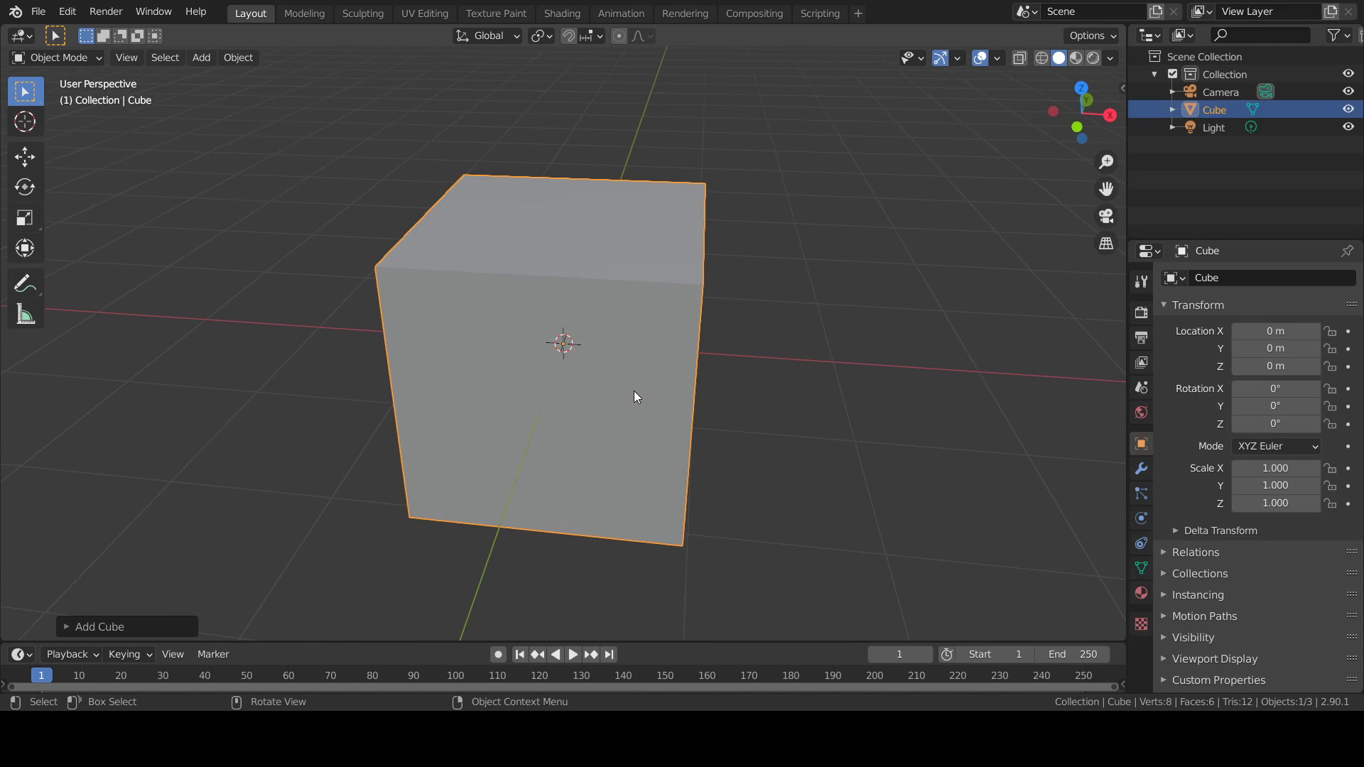
Switch the new cube from Object Mode to Edit Mode.
scroll(634, 391, "up", 4)
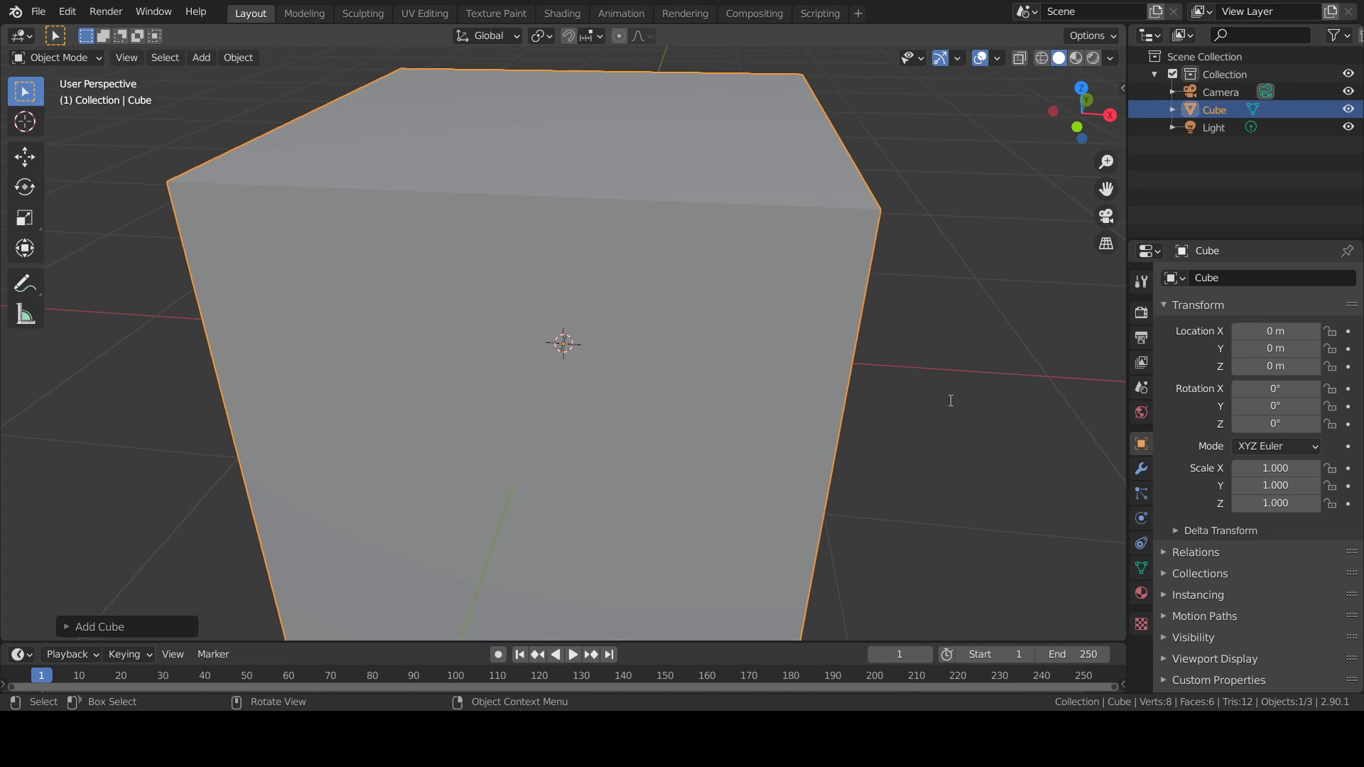
scroll(761, 323, "down", 3)
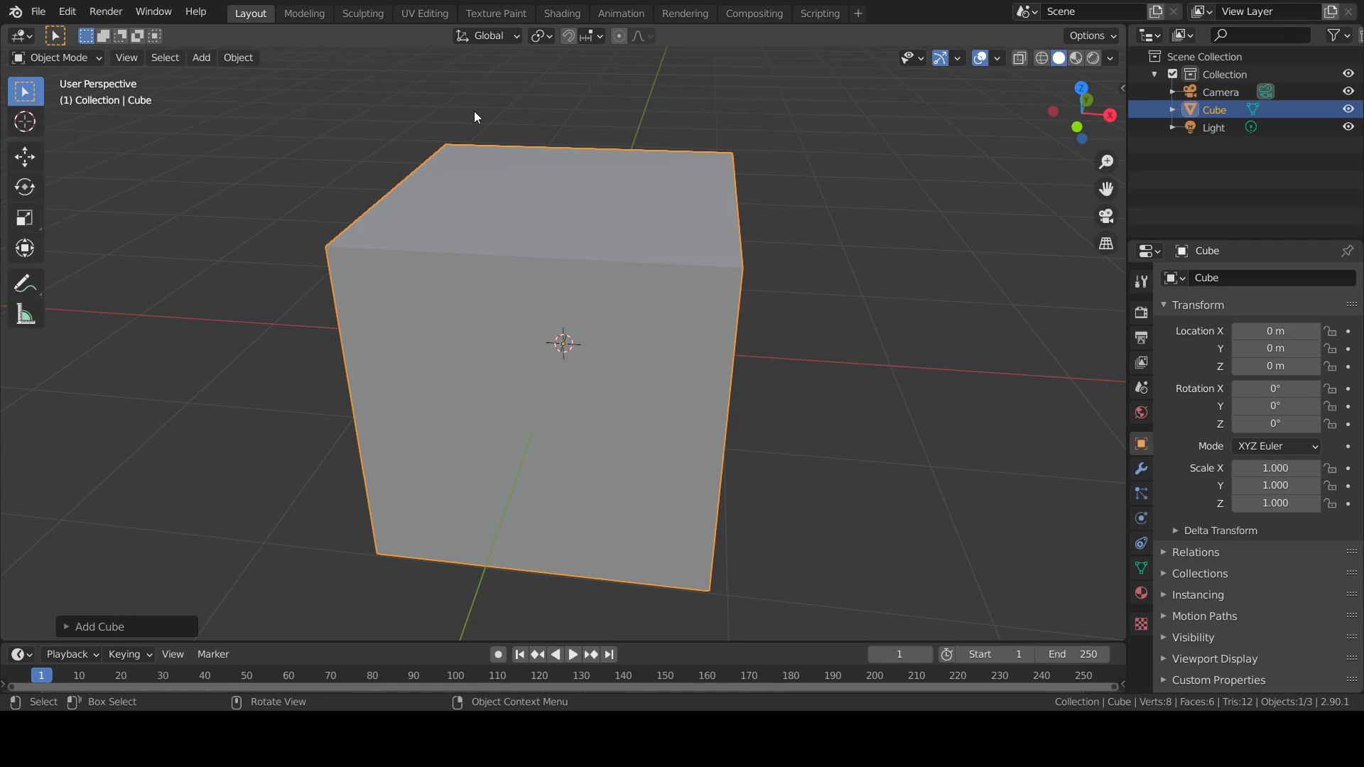
key("Tab")
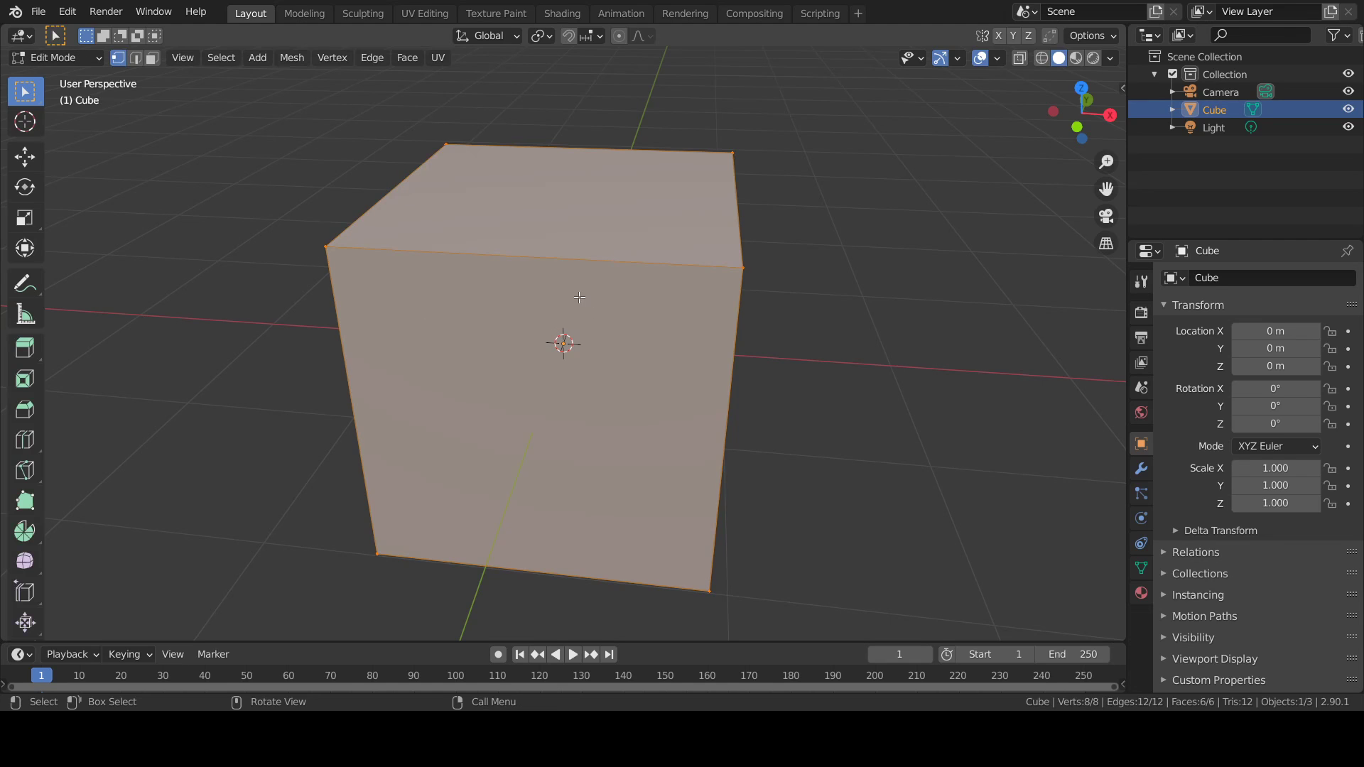
middle_click_drag(580, 298, 454, 196)
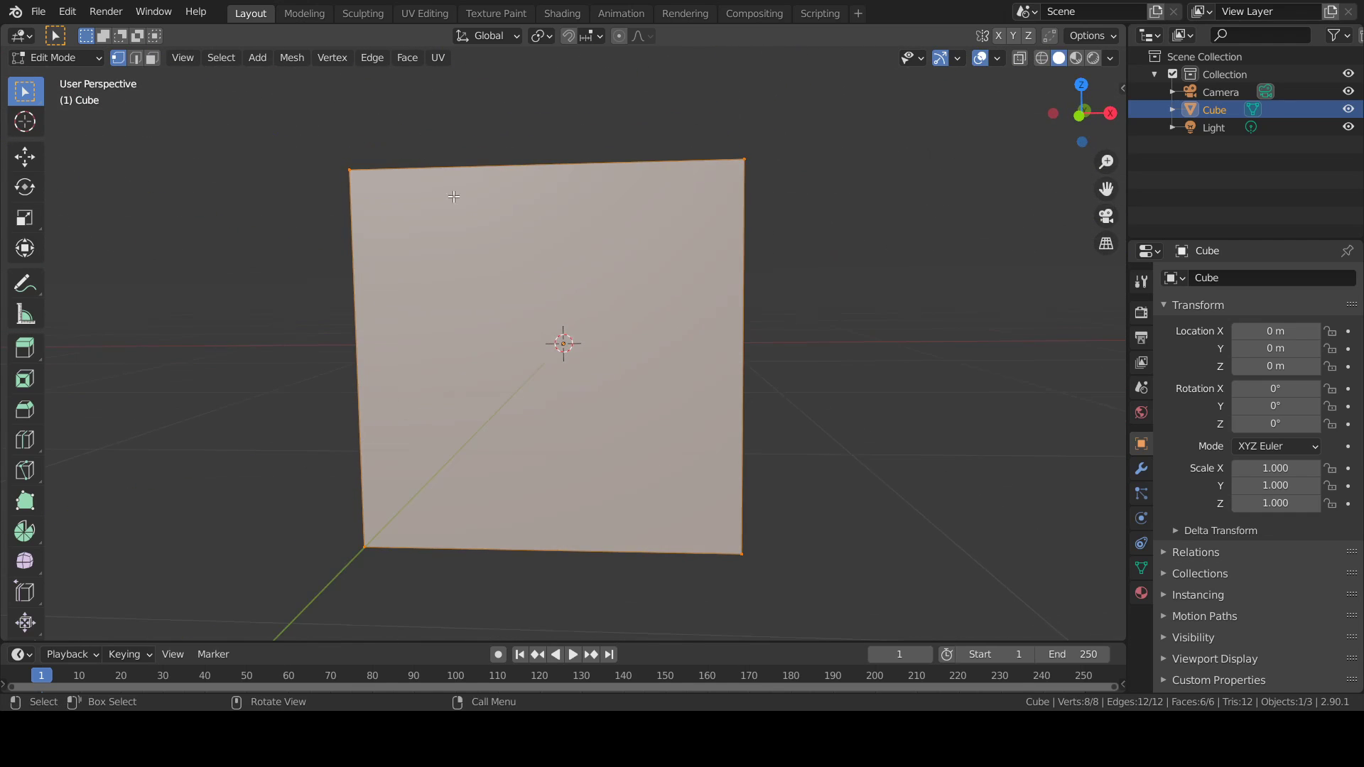
key("Tab")
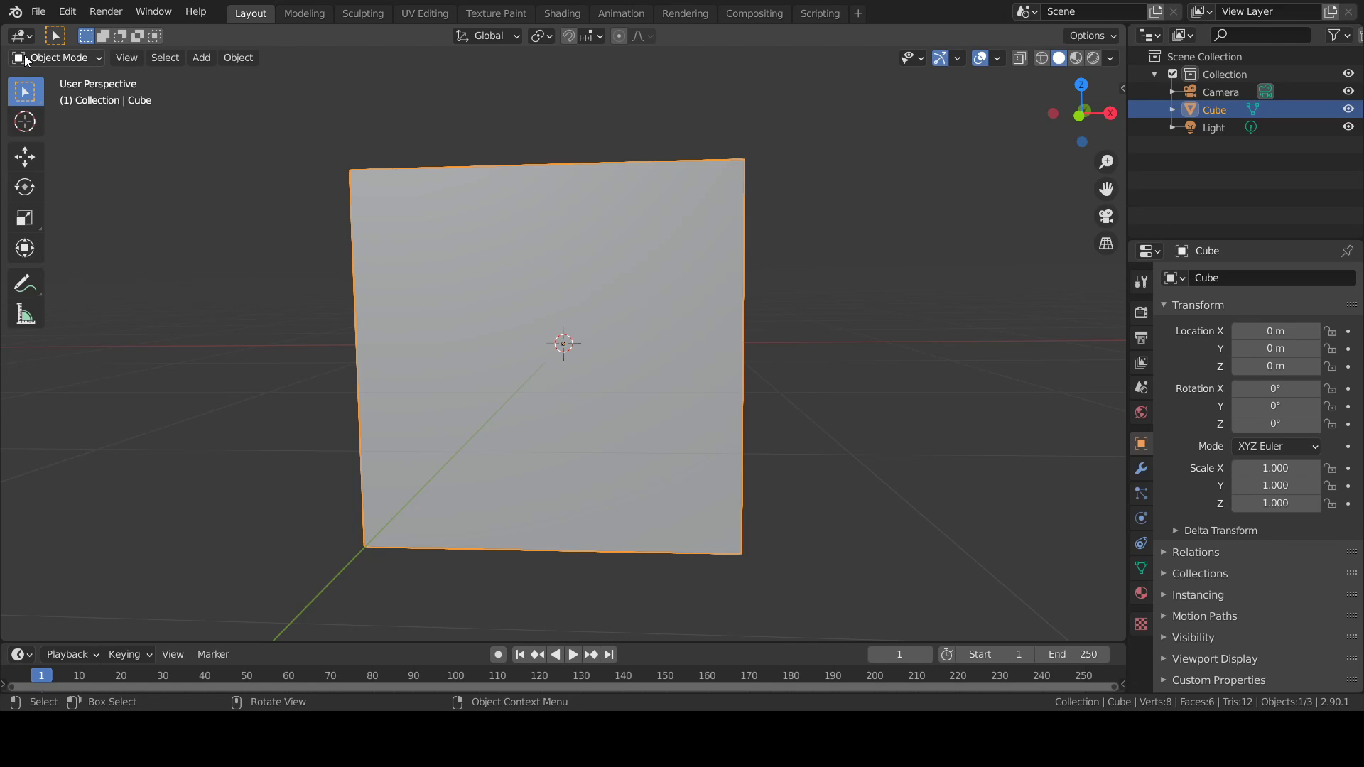
left_click(68, 57)
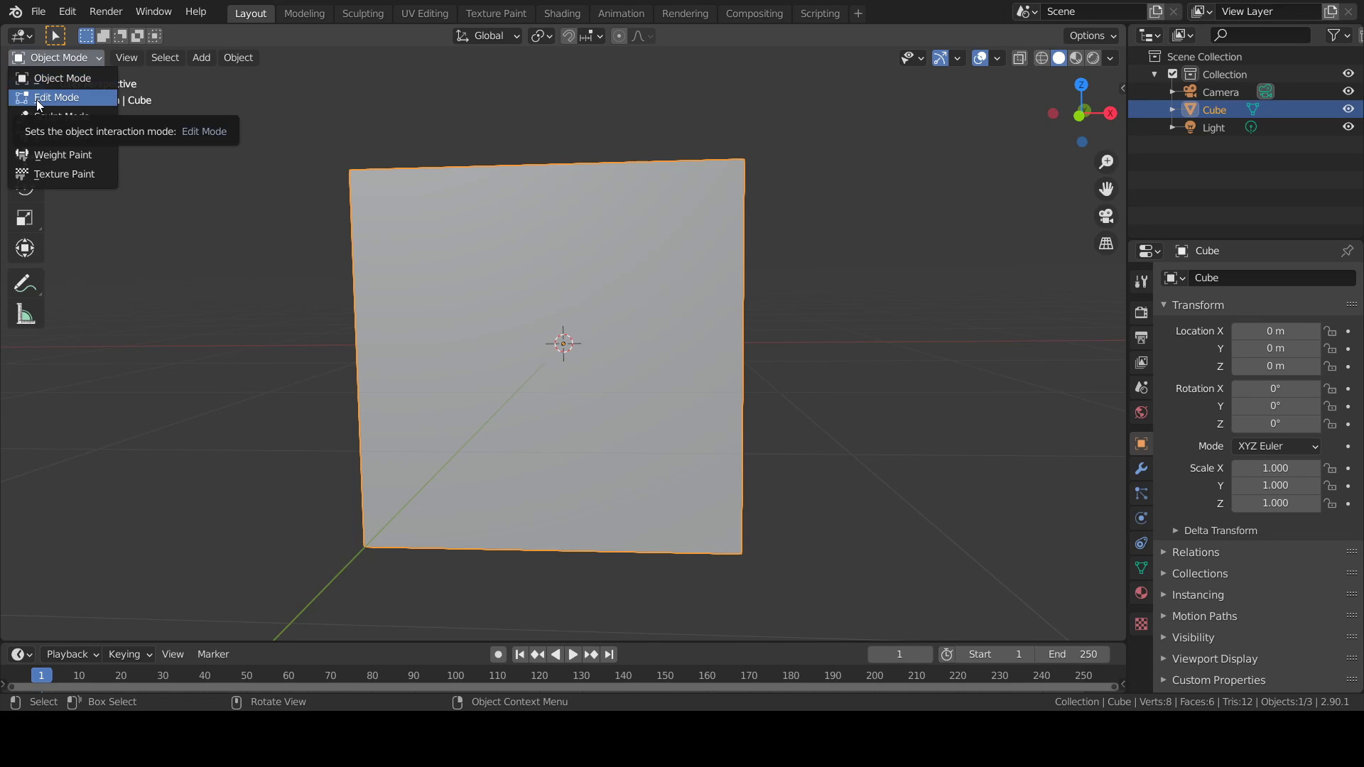
left_click(44, 98)
Examine the cube's upper corners and top face from close up and from farther away.
scroll(653, 252, "up", 1)
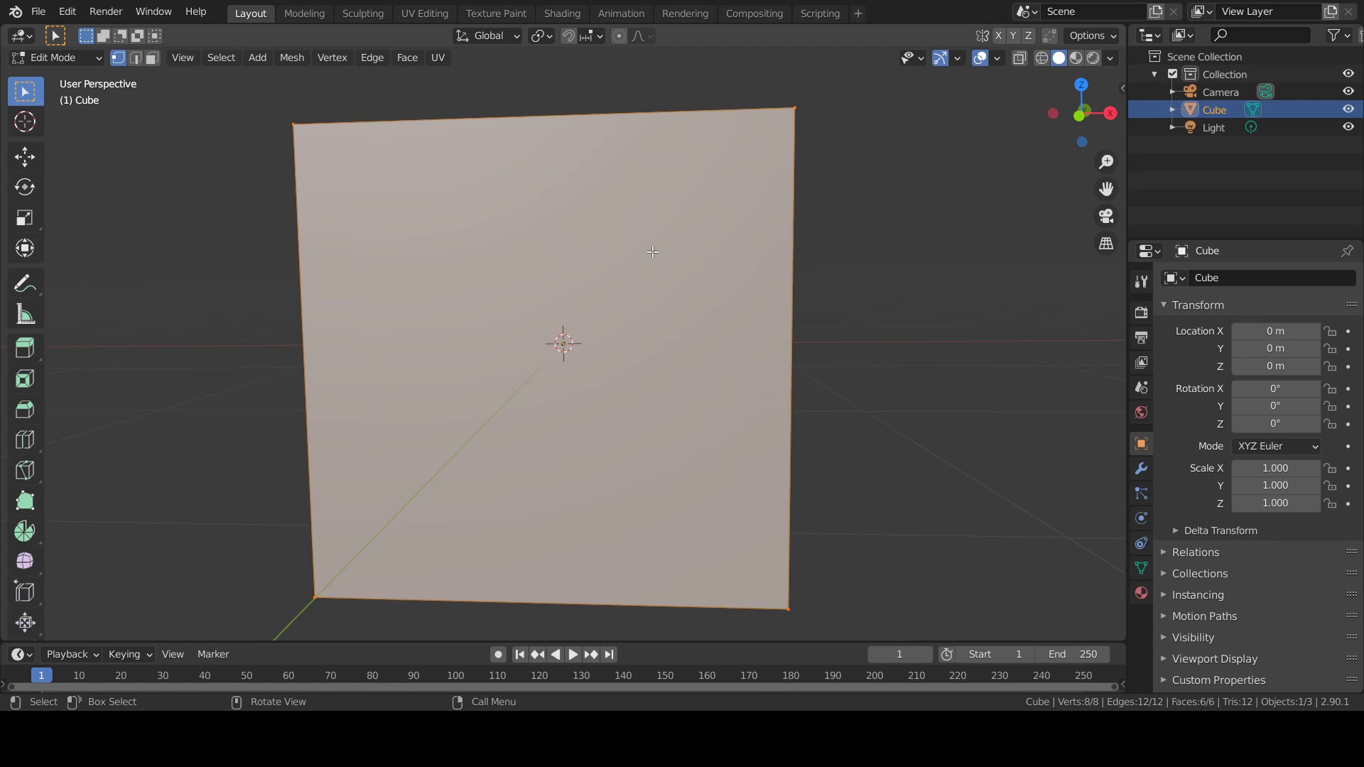
middle_click_drag(593, 207, 660, 245)
scroll(867, 203, "up", 1)
middle_click_drag(895, 194, 608, 370, "shift")
scroll(661, 274, "up", 4)
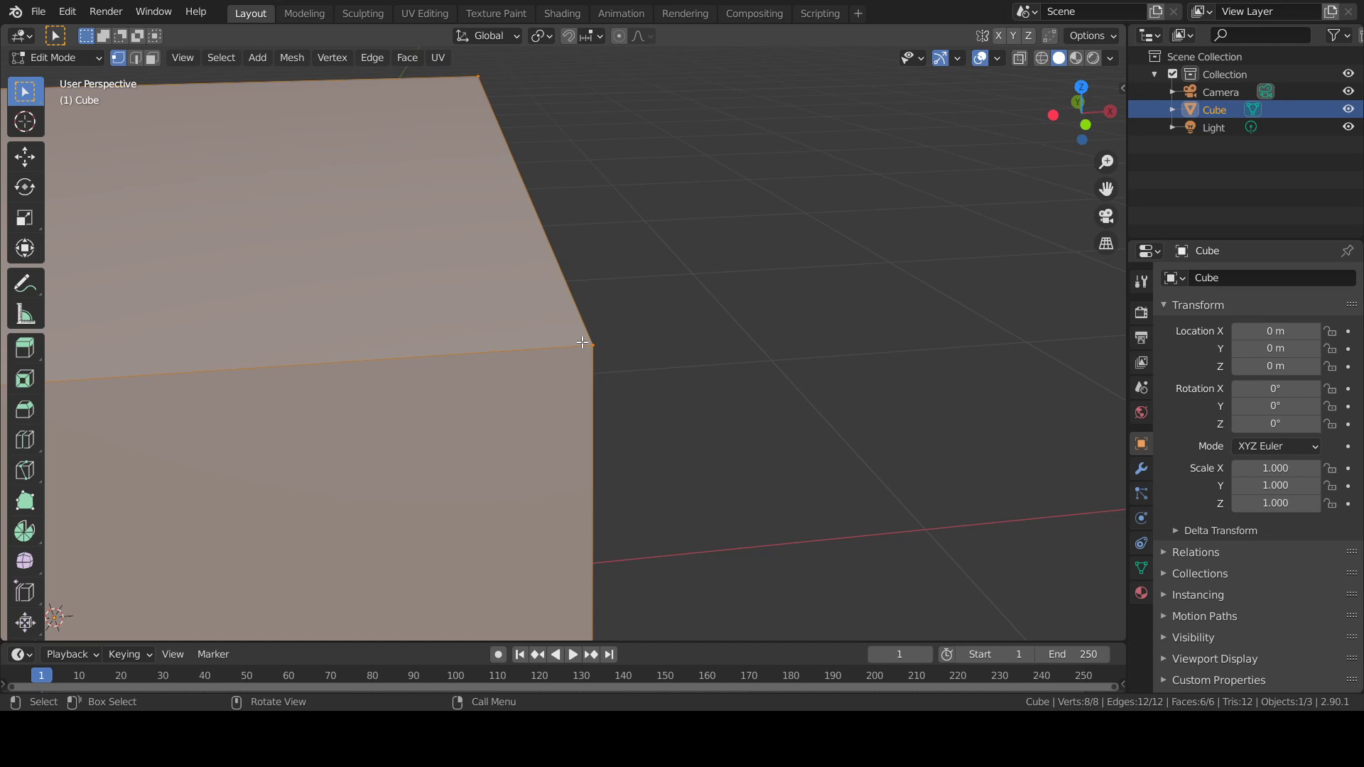
scroll(399, 366, "down", 3)
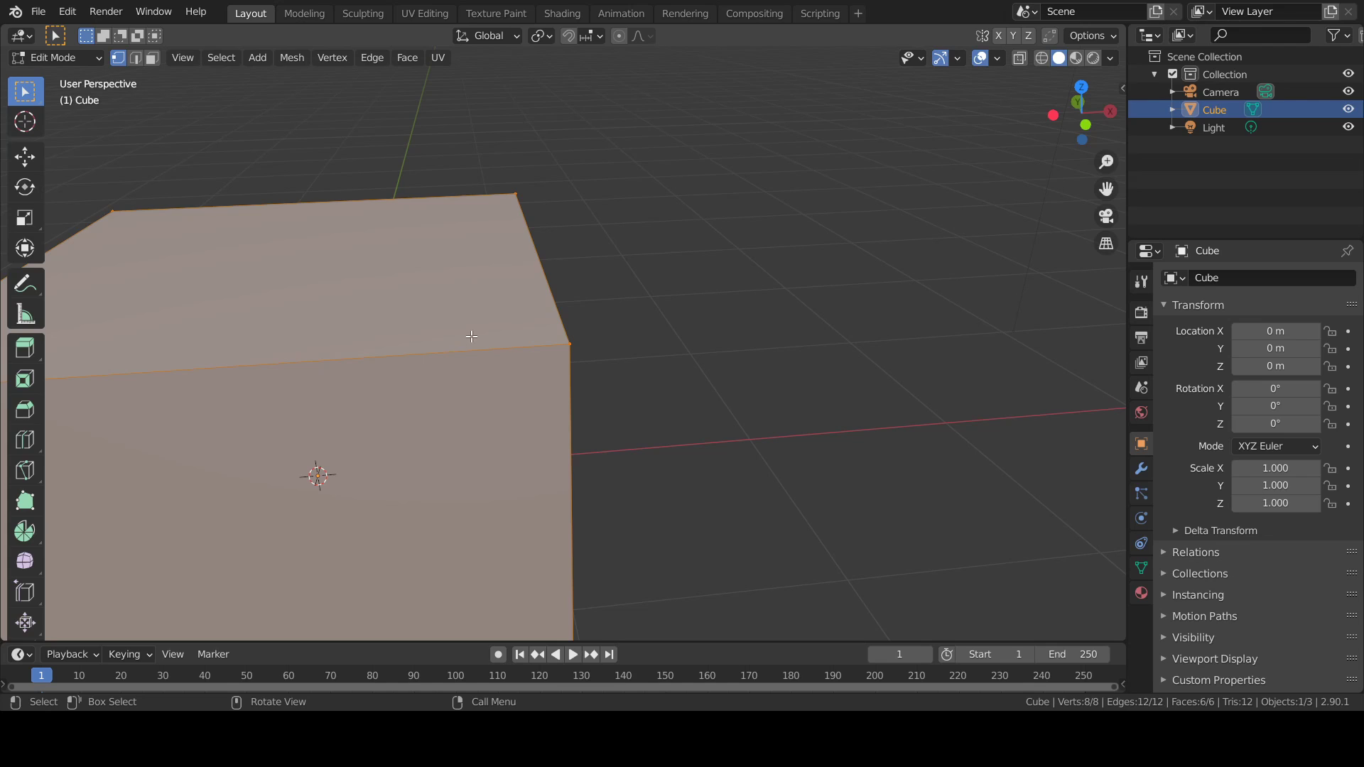
middle_click_drag(407, 329, 689, 272, "shift")
middle_click_drag(768, 300, 668, 298, "shift")
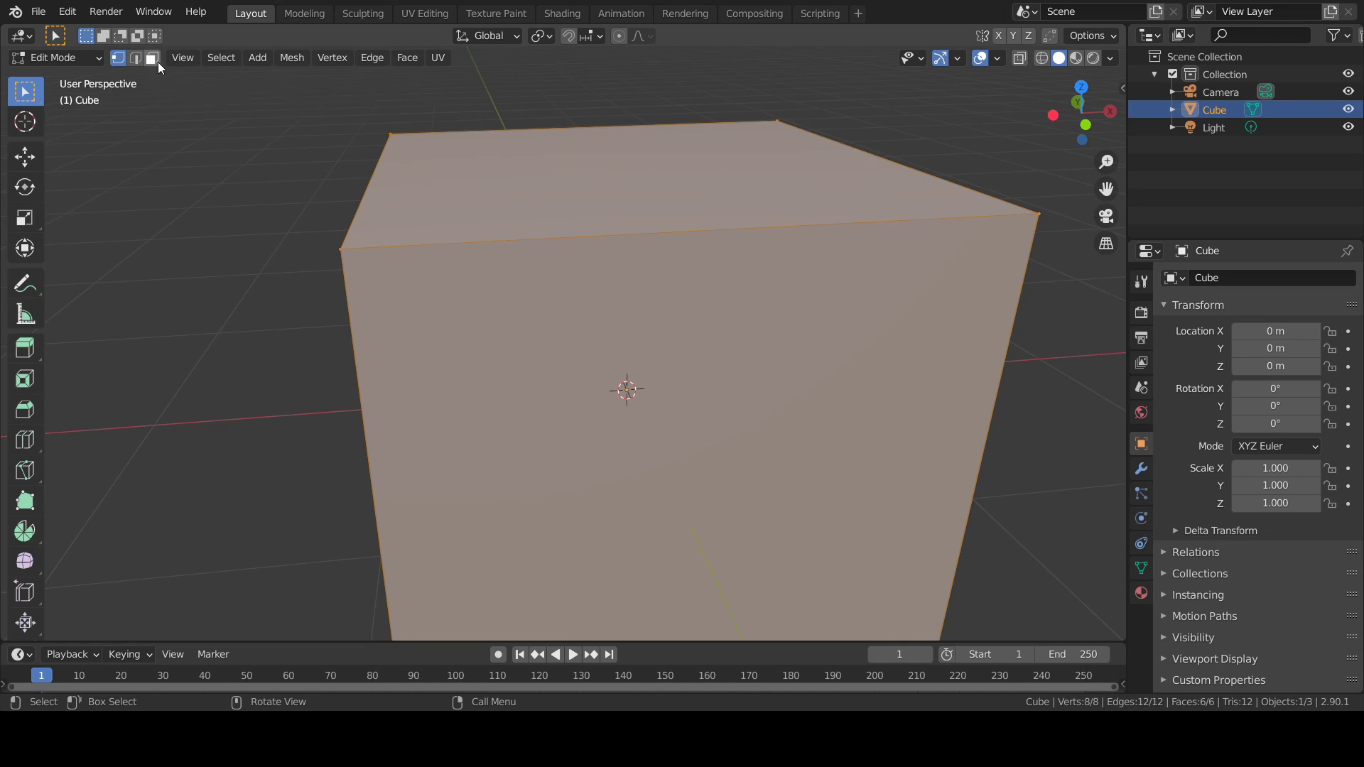
scroll(949, 230, "down", 2)
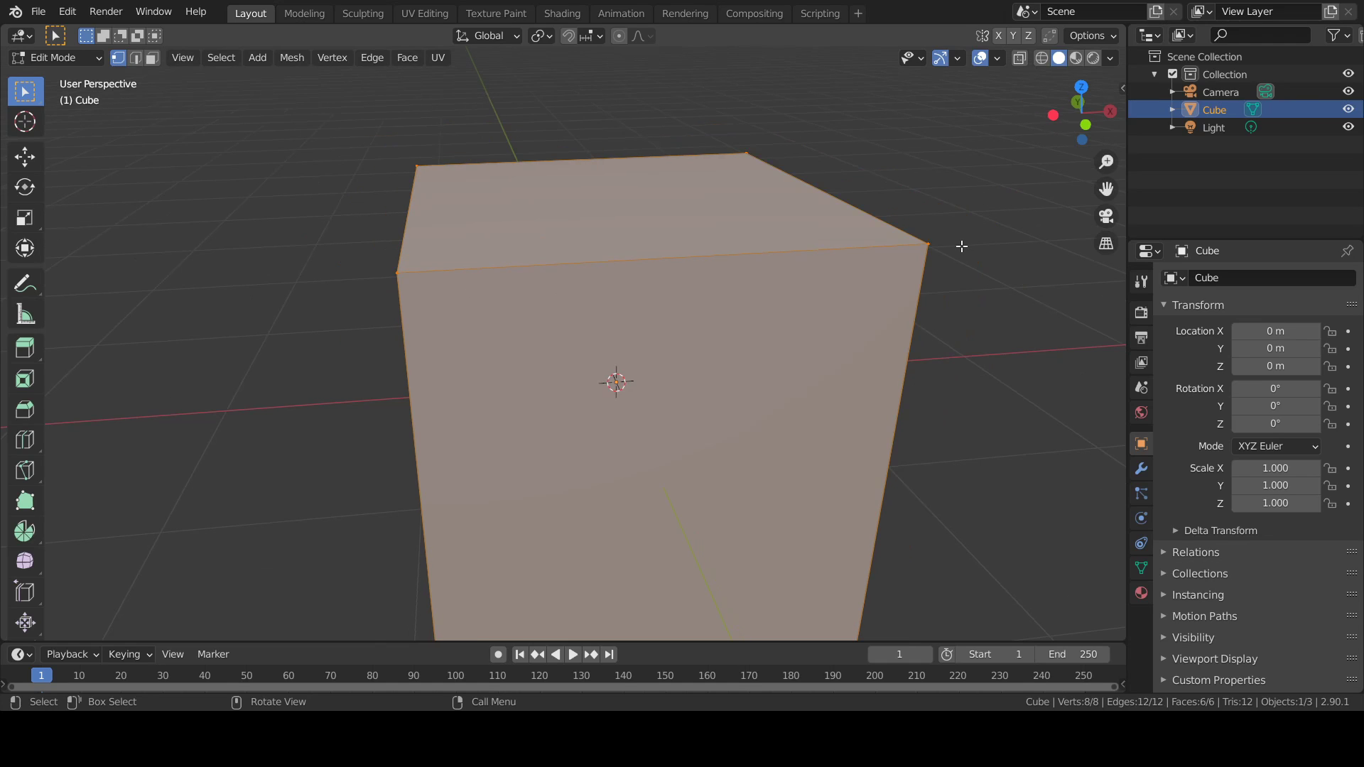
Try moving one upper front corner vertex of the cube, and undo the move.
left_click(929, 247)
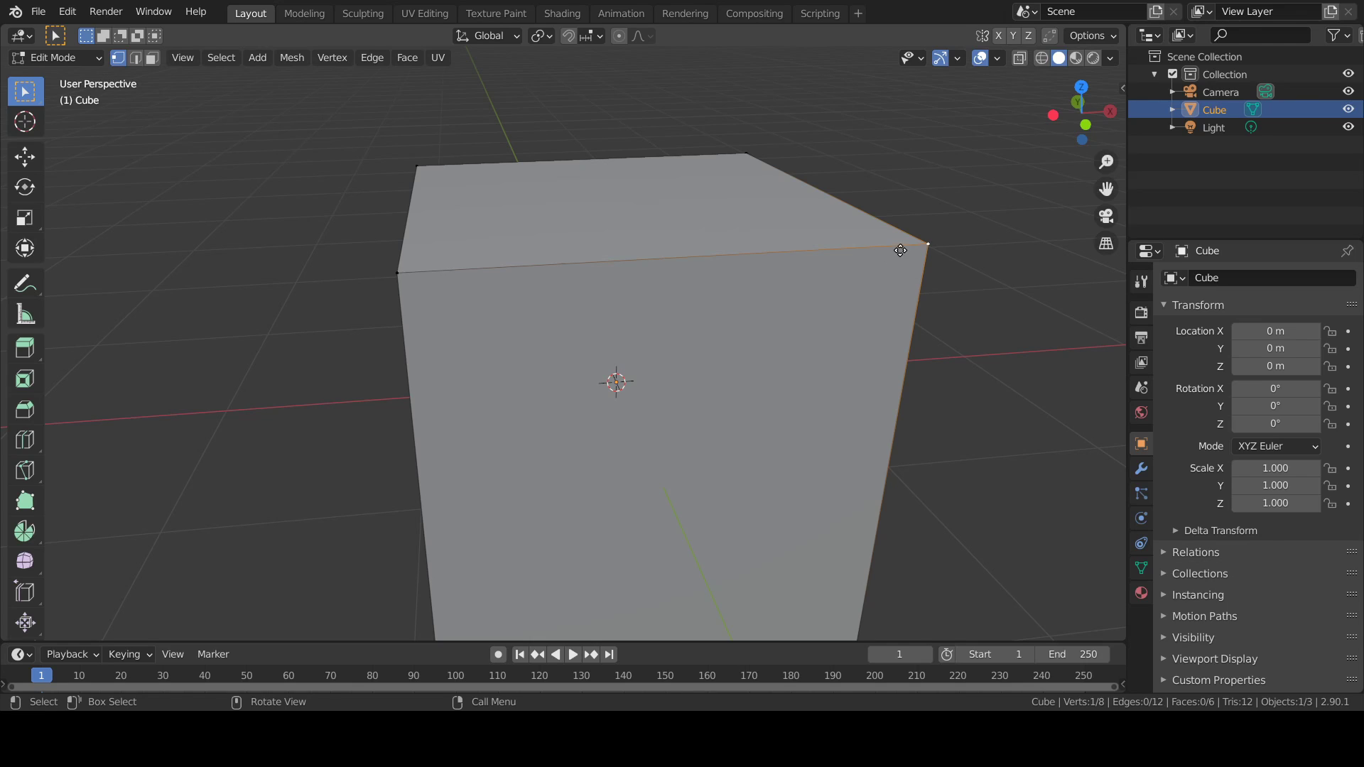
key("g")
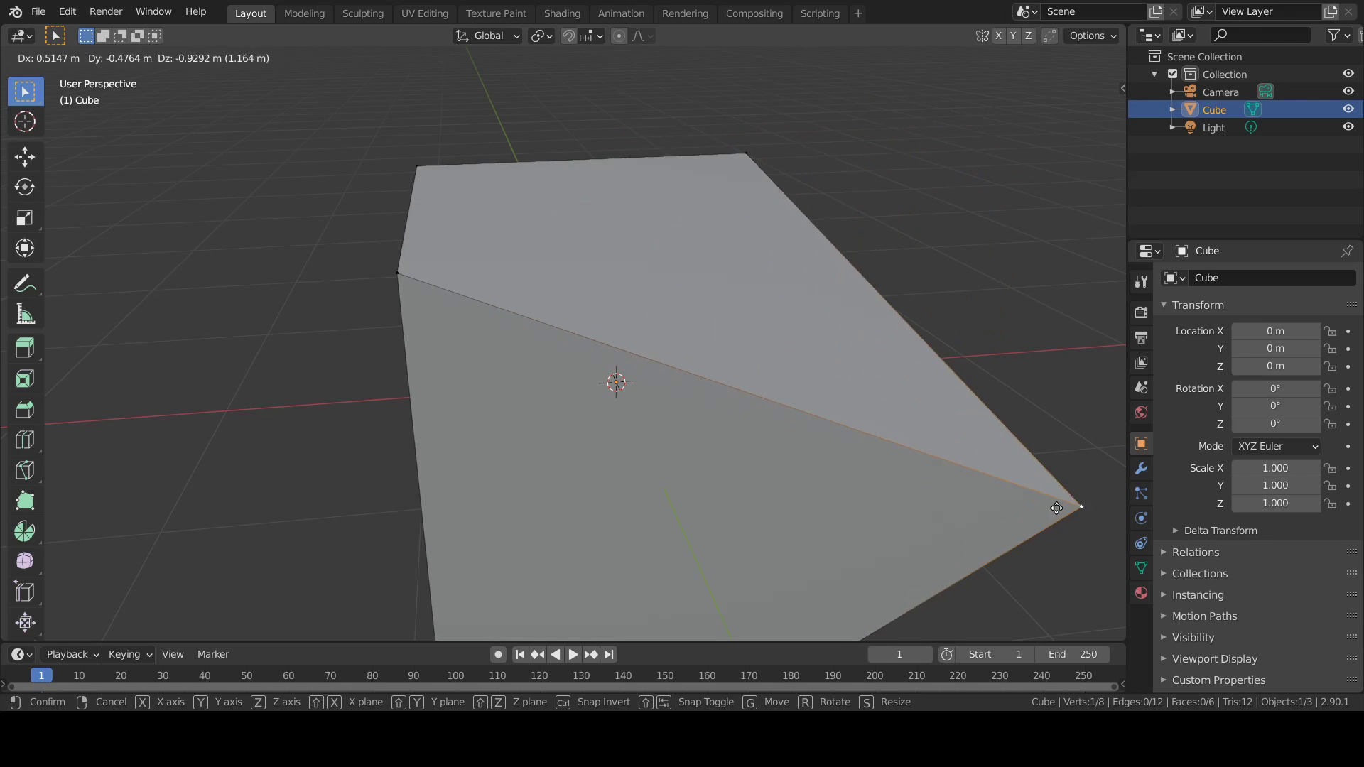
right_click(1028, 303)
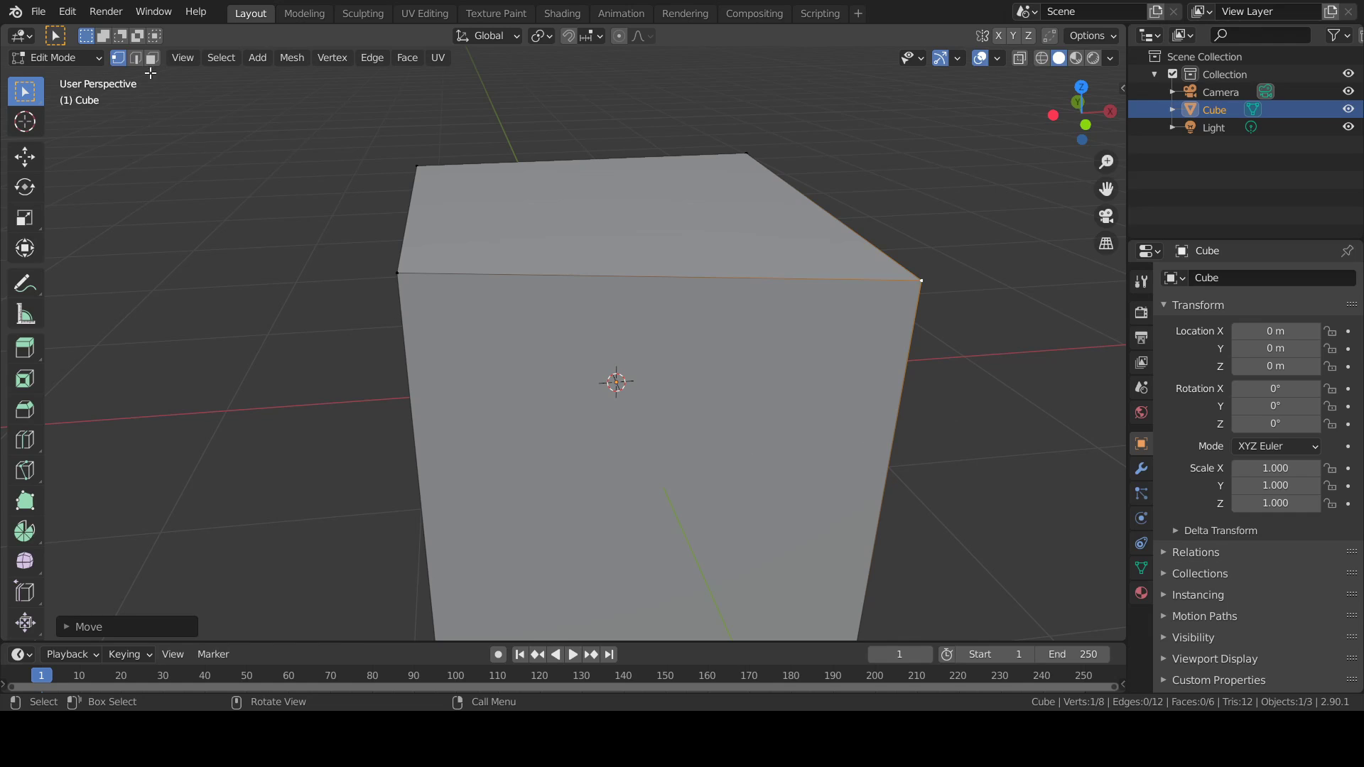
key("ctrl+z")
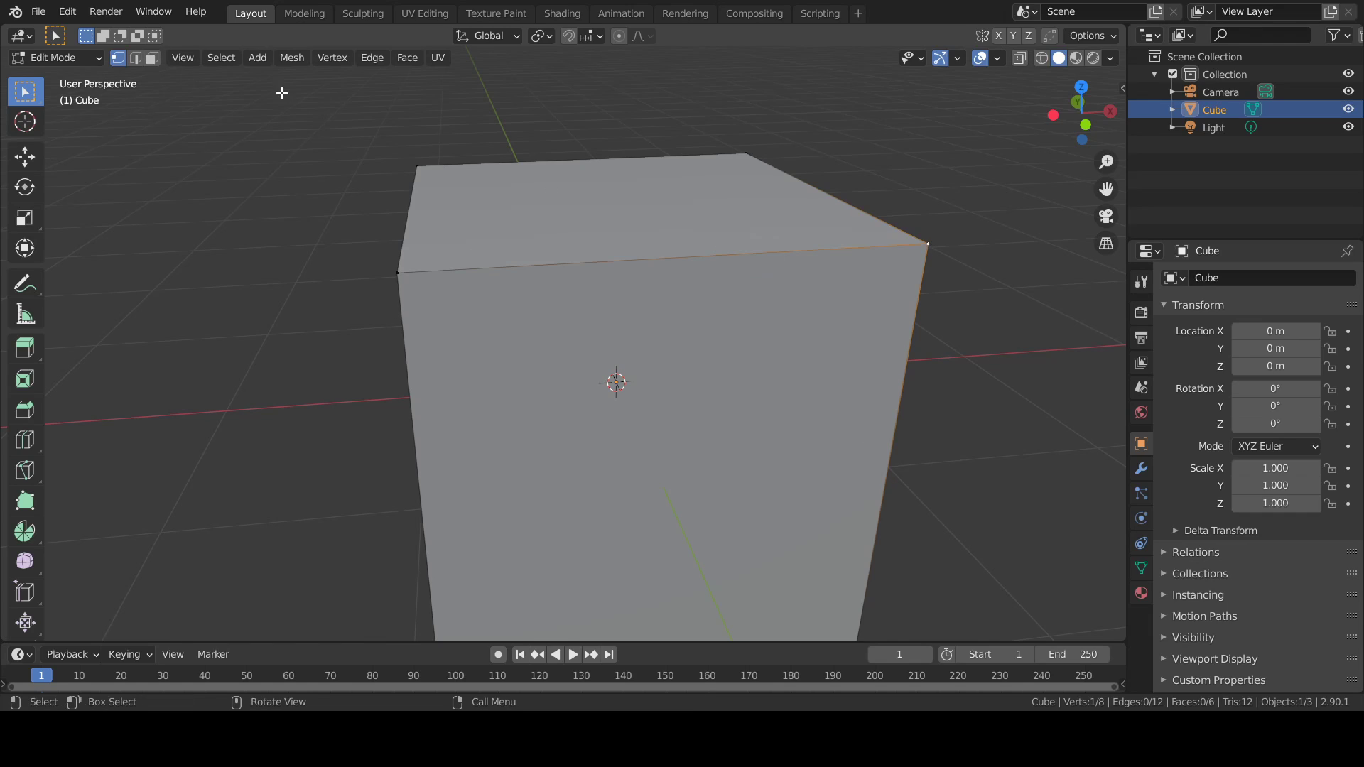
In edge select mode, move the cube's top front edge outward so that the adjoining front face slants.
left_click(140, 59)
left_click(636, 274)
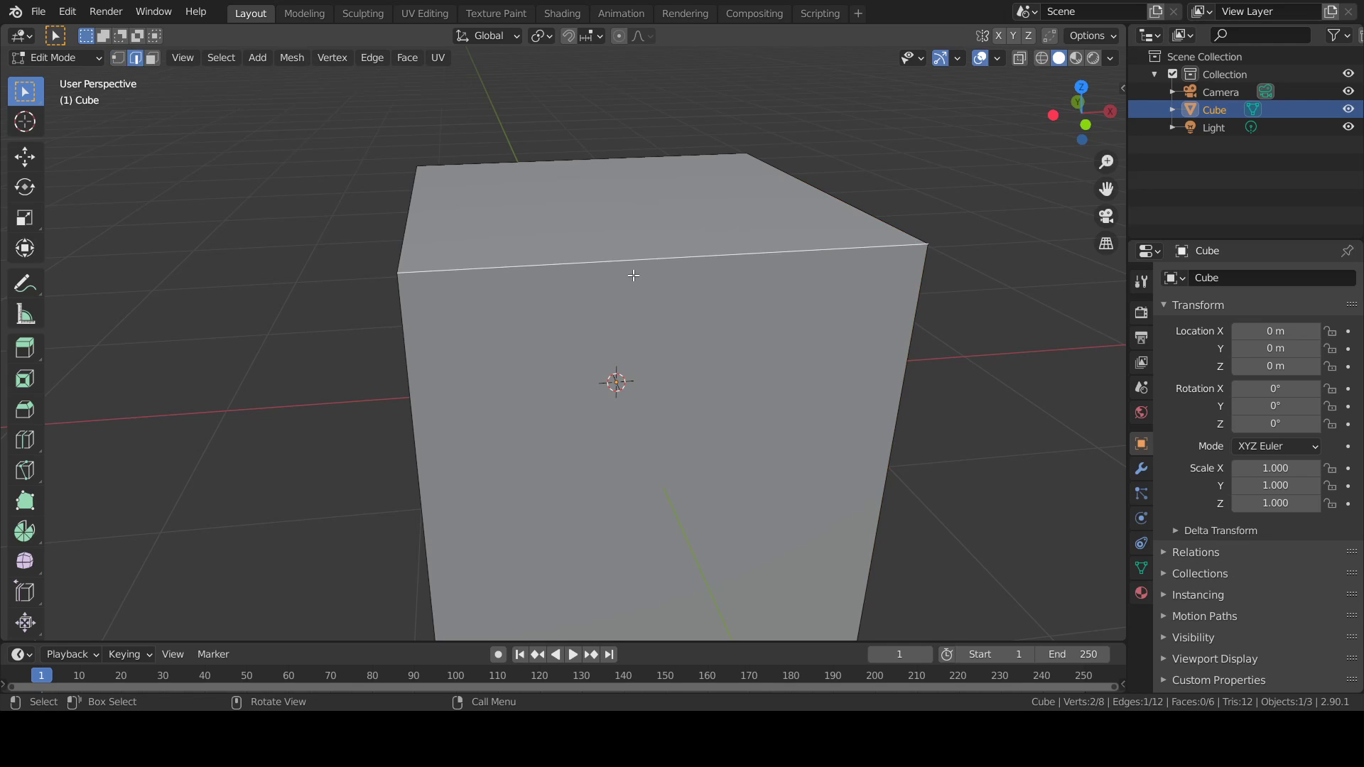
key("g")
left_click(688, 448)
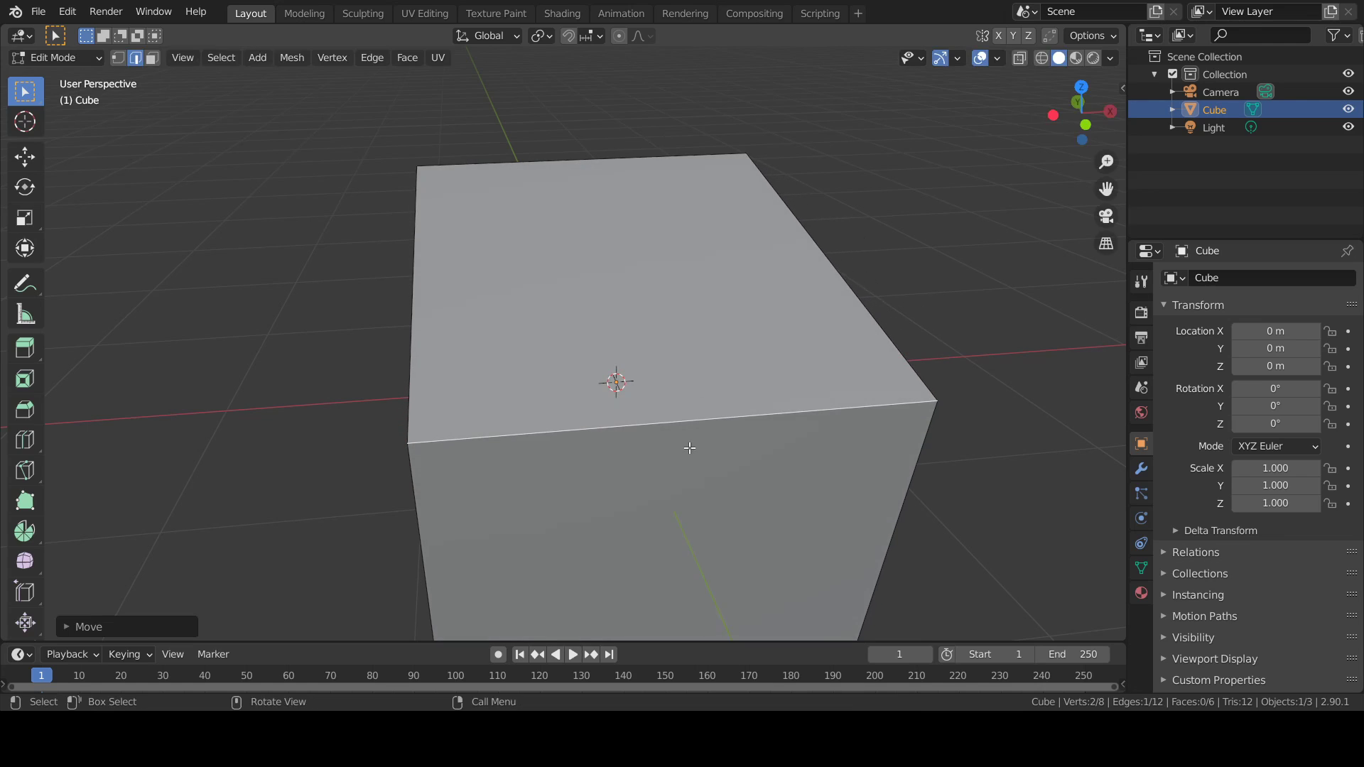
middle_click_drag(688, 448, 788, 426)
key("g")
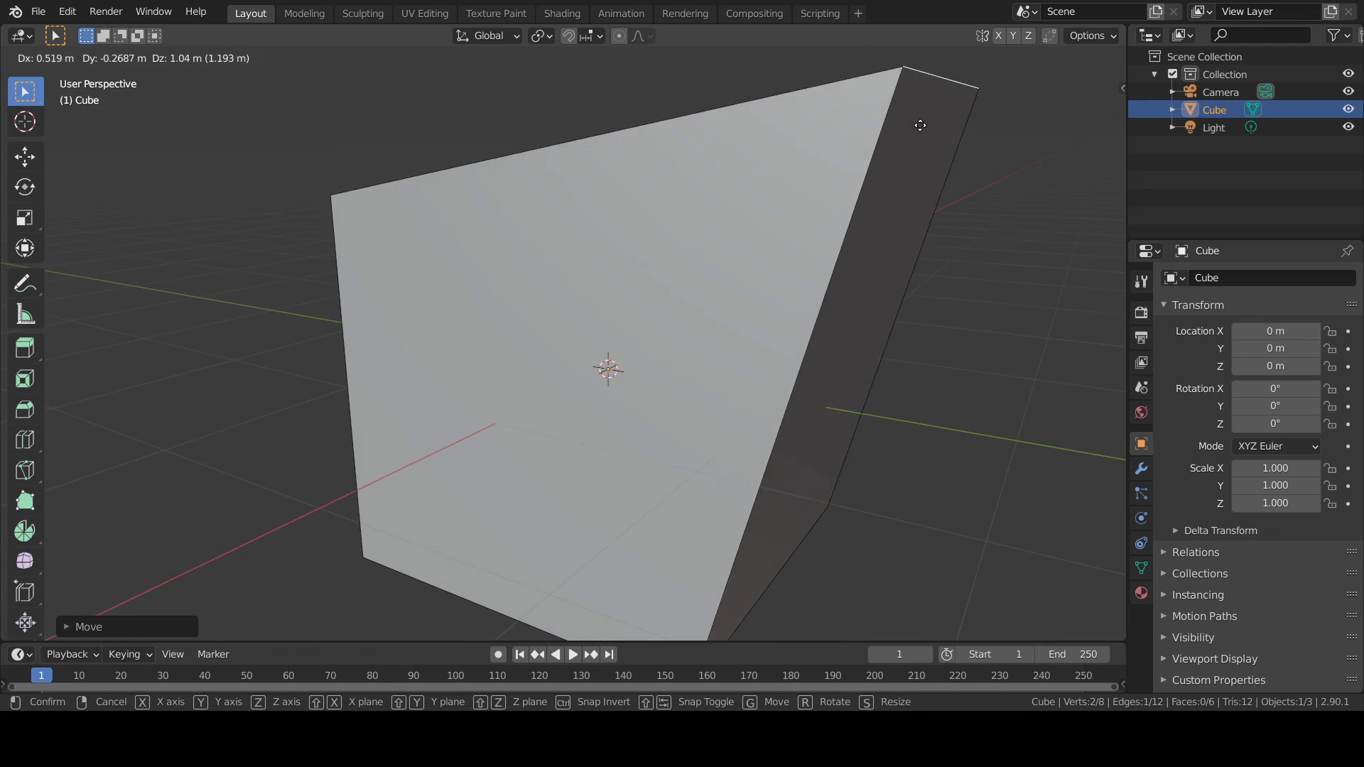
left_click(969, 305)
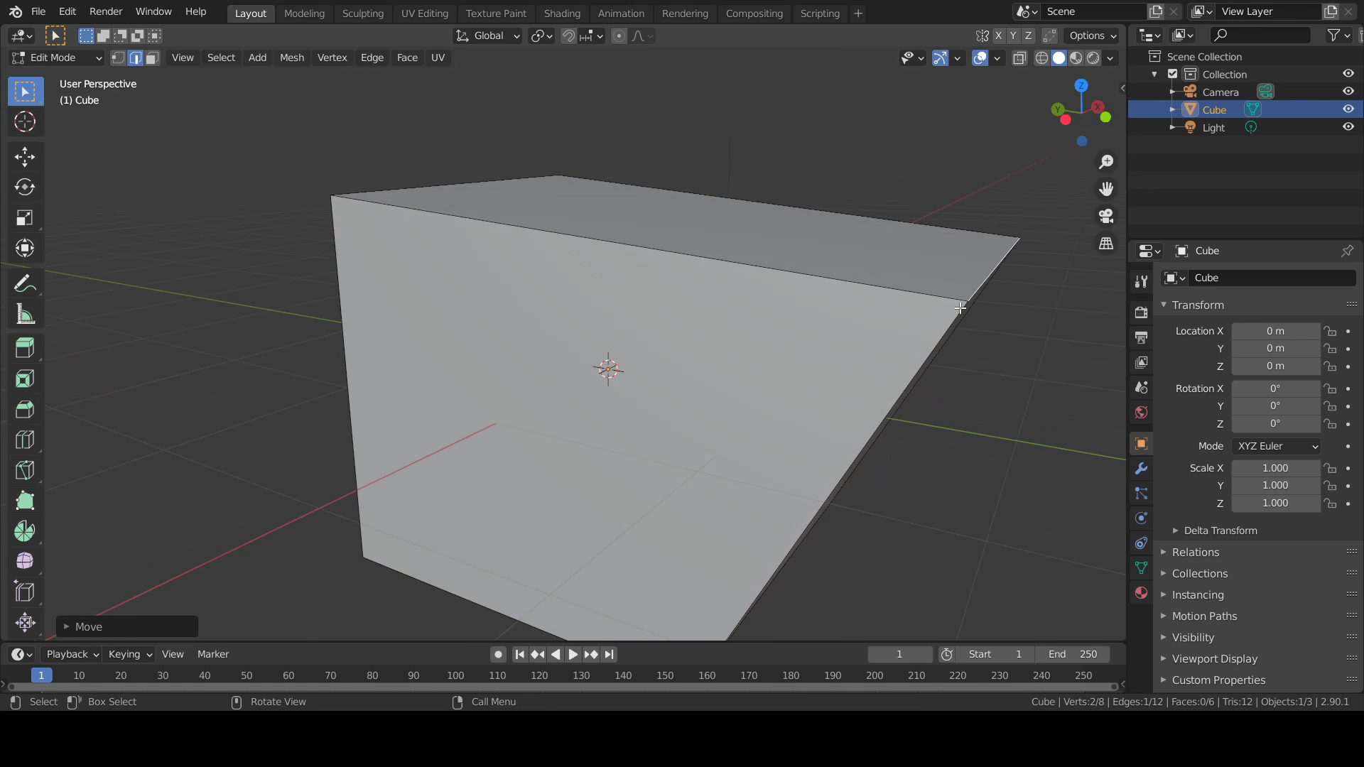
In face select mode, select the top face and move it down to make the block lower.
left_click(146, 57)
left_click(694, 232)
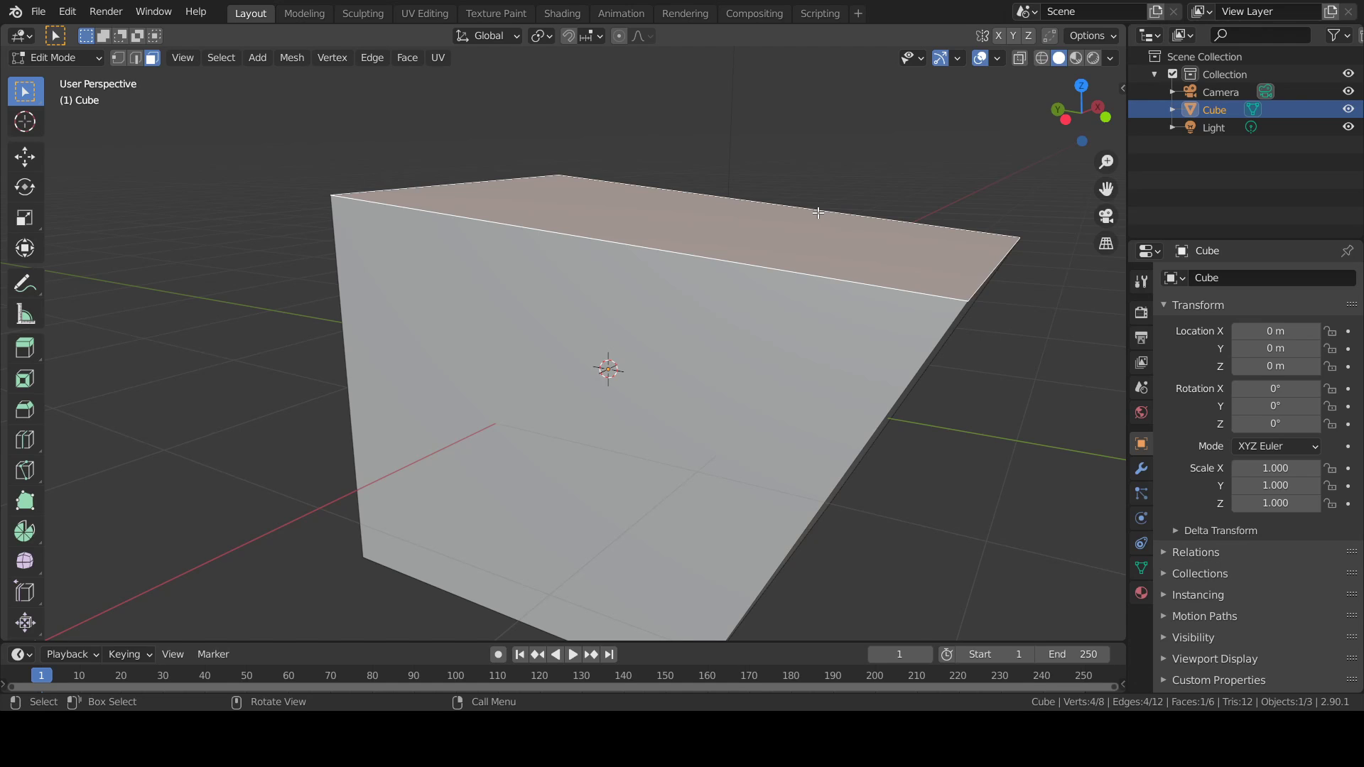
key("g")
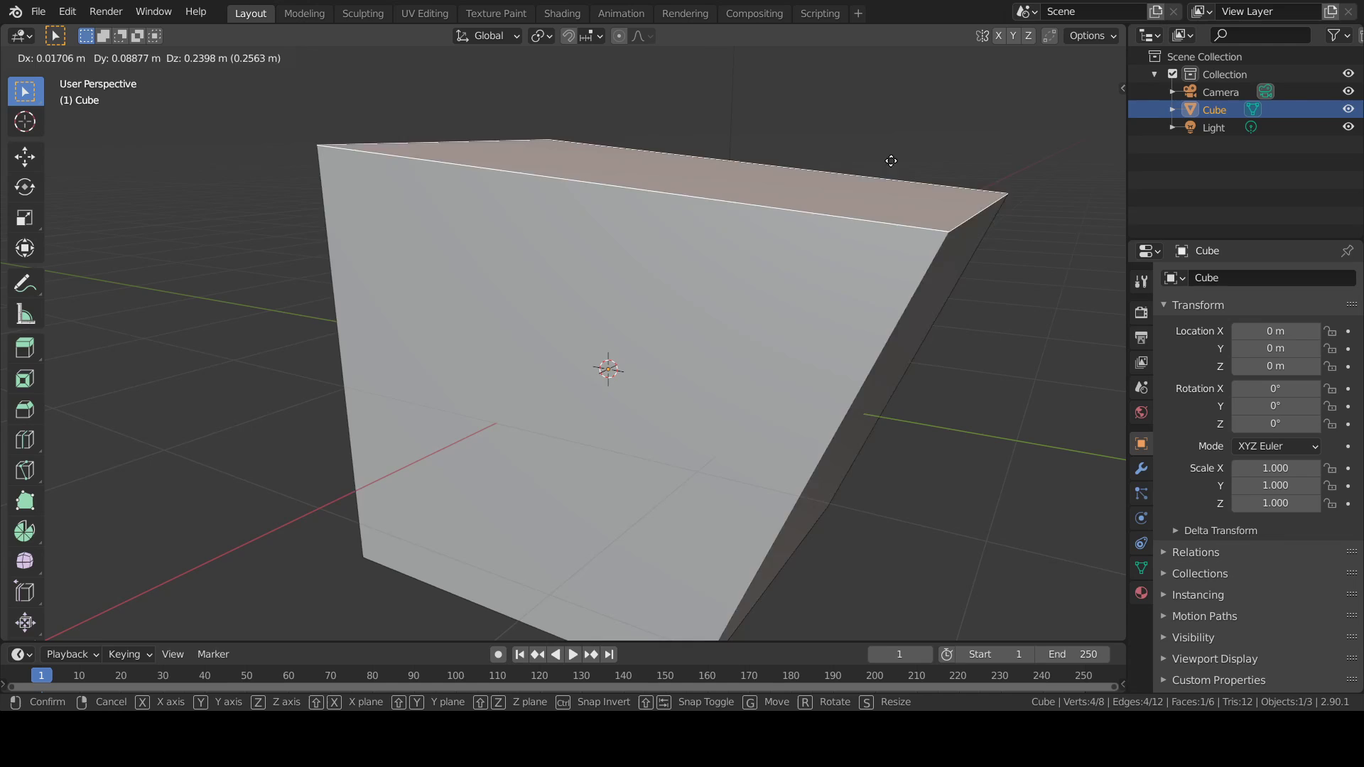
left_click(450, 285)
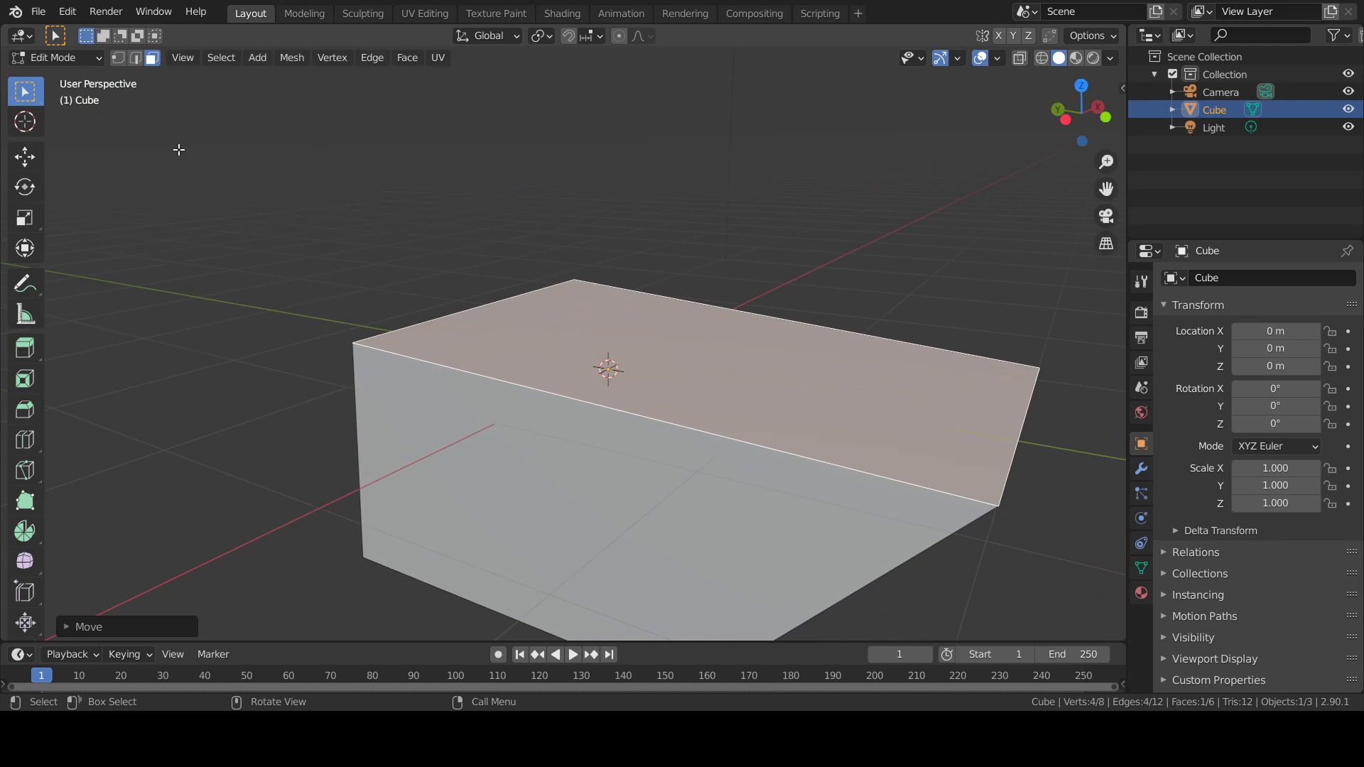
Rotate the top face slightly with the Transform tool's gizmo.
scroll(676, 382, "down", 2)
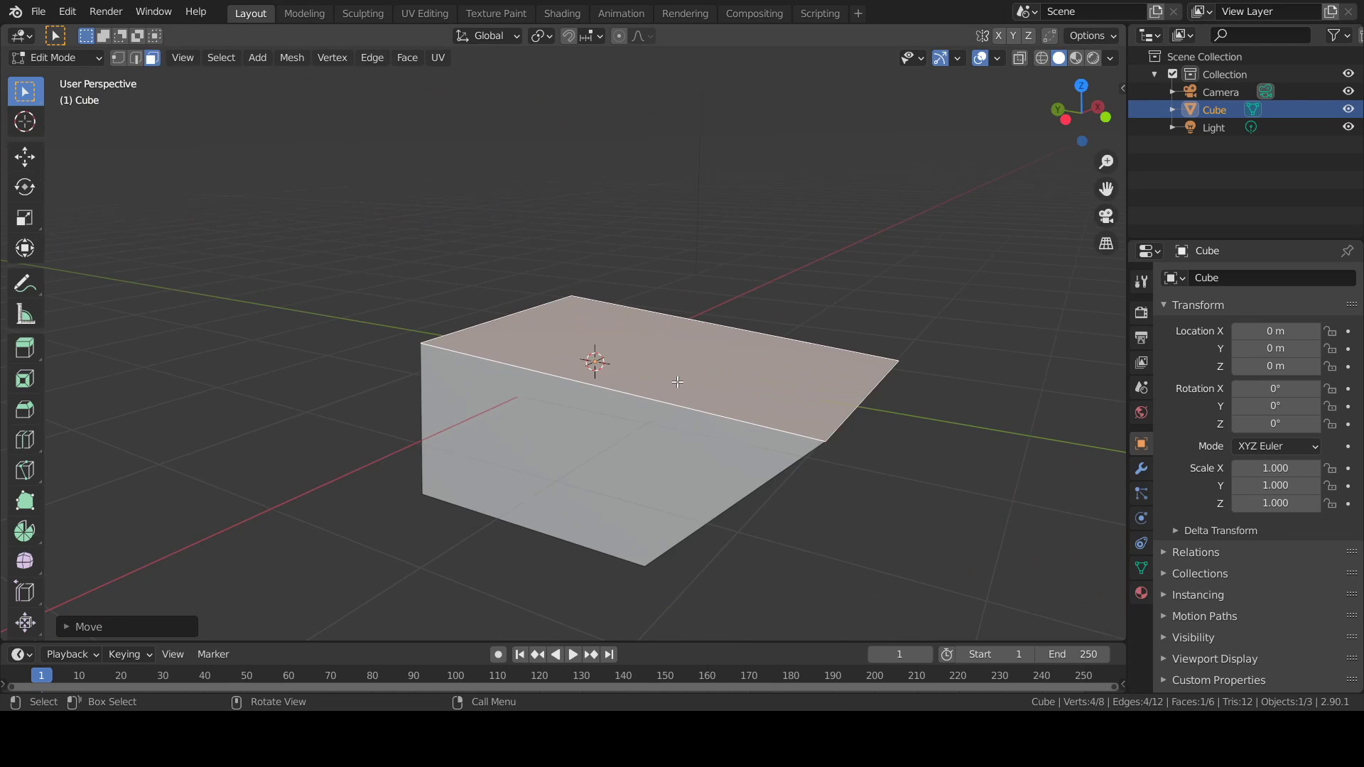
middle_click_drag(703, 379, 668, 380)
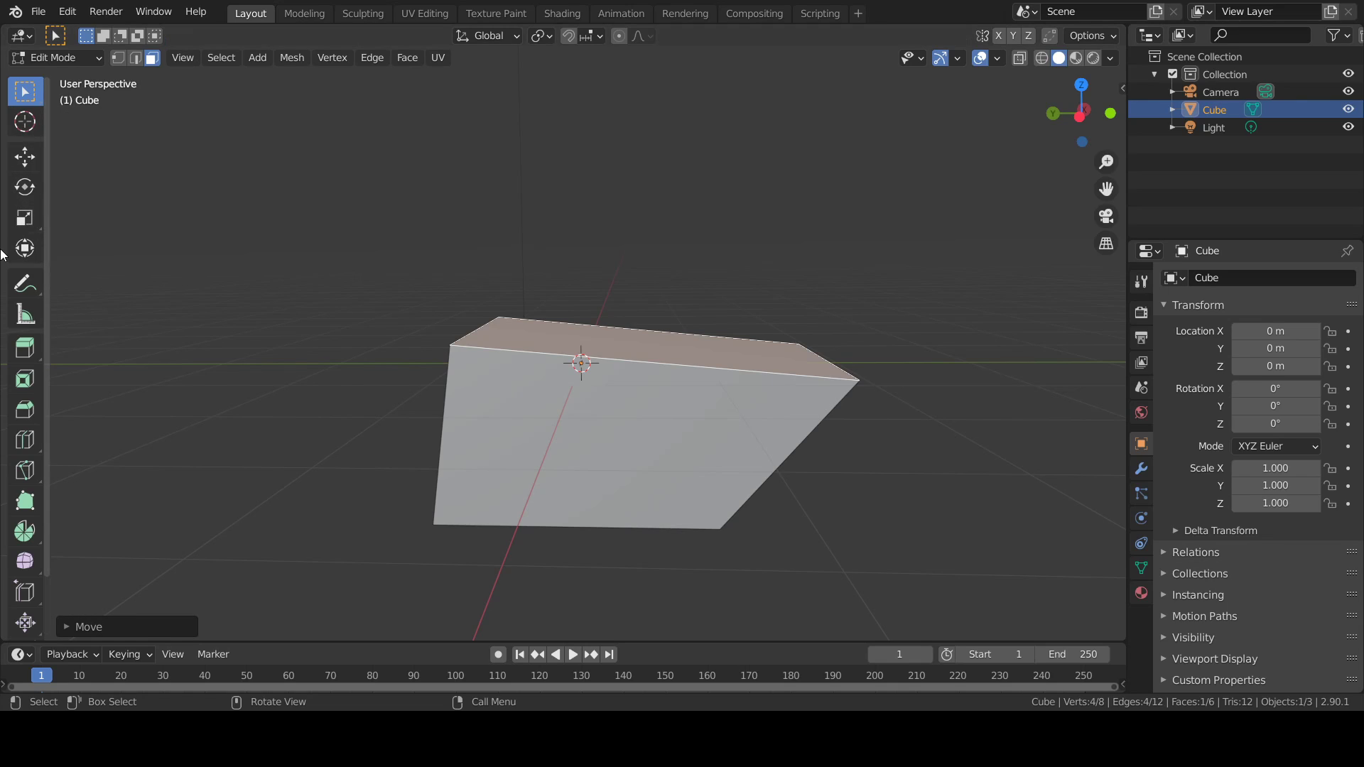
left_click(24, 248)
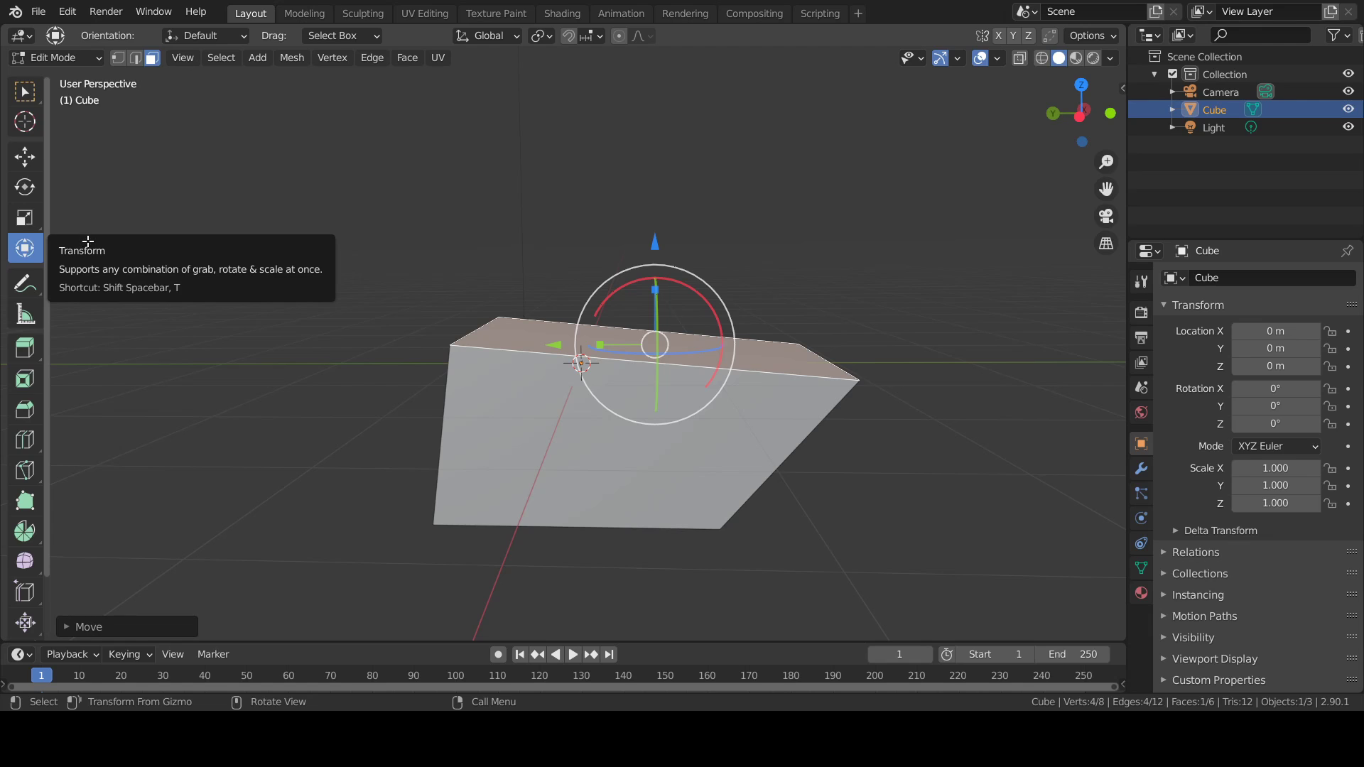
mouse_move(689, 287)
left_mouse_down()
mouse_move(648, 274)
mouse_move(683, 286)
left_mouse_up()
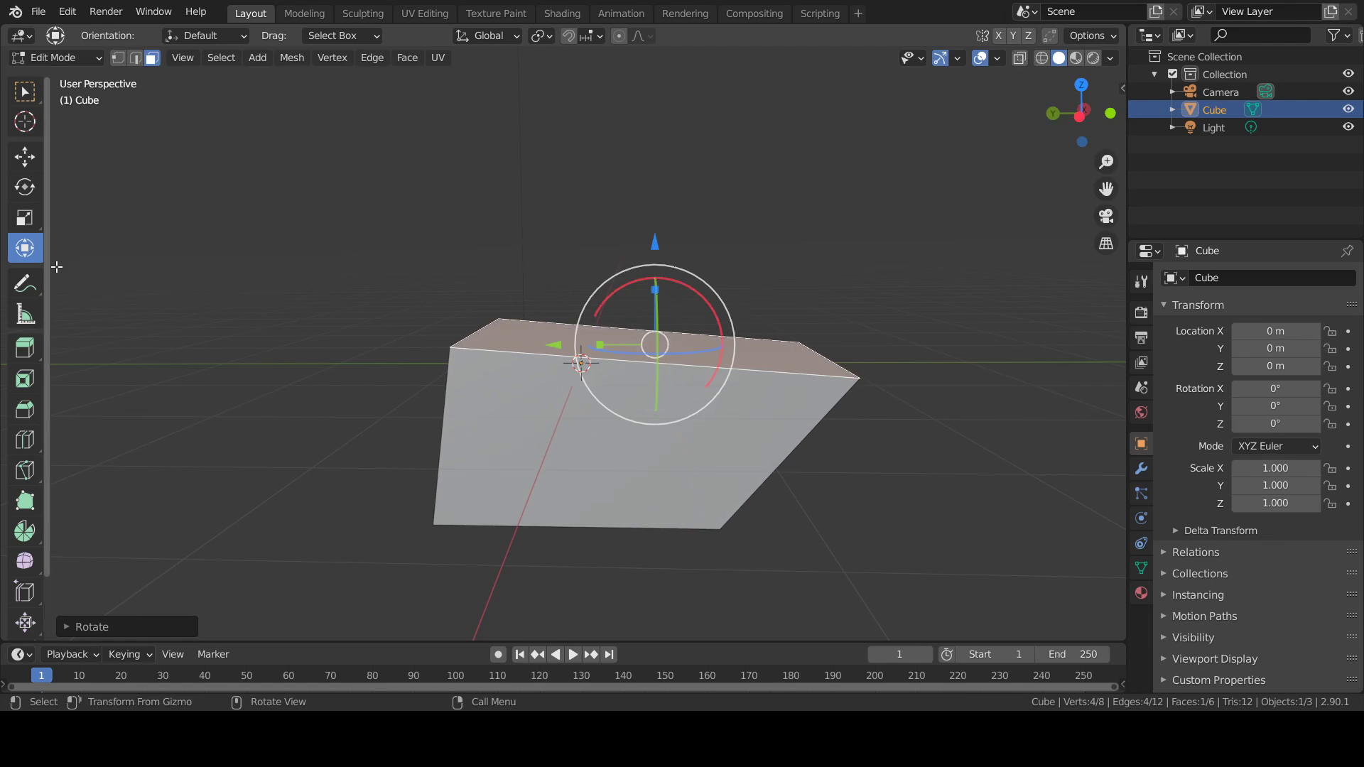
Draw a tall, closed oval annotation in the space above the block with the Annotate tool.
left_click(22, 284)
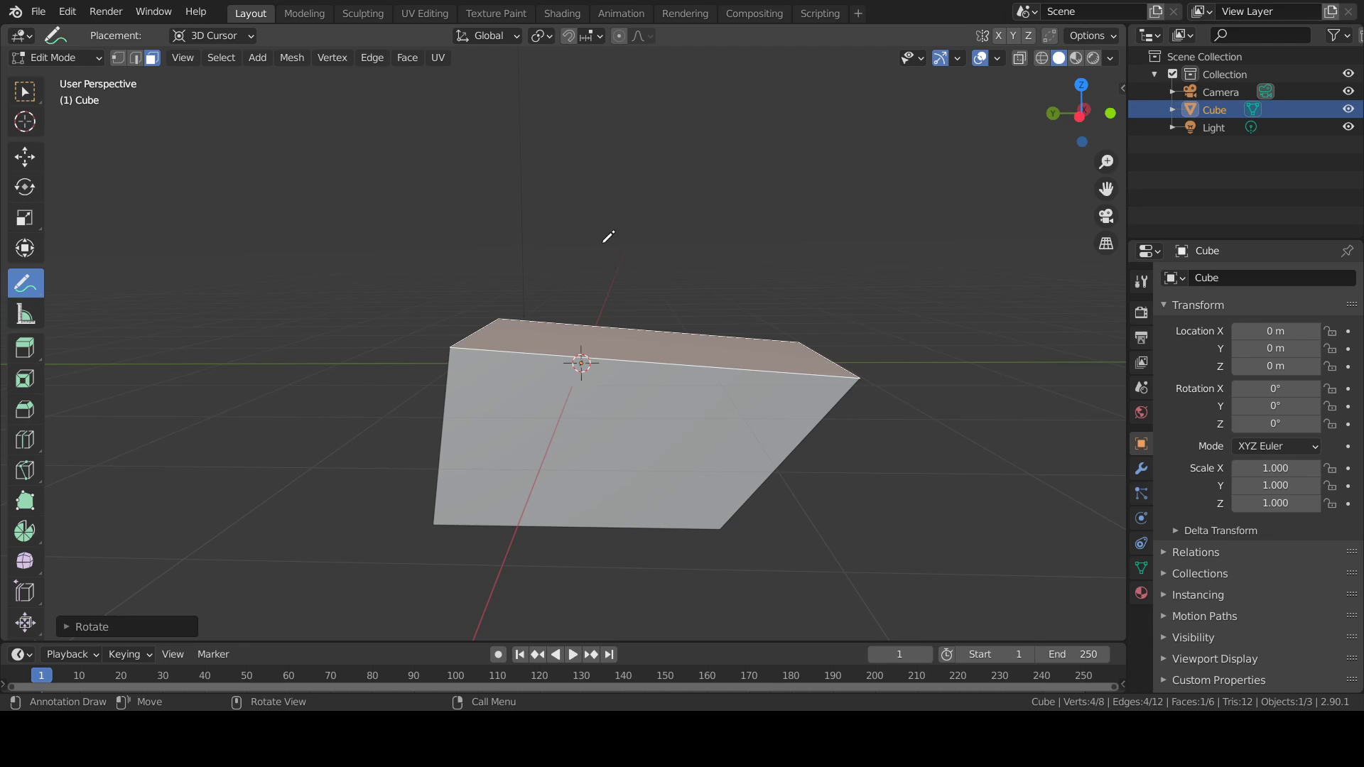
middle_click_drag(608, 234, 573, 216)
mouse_move(570, 169)
left_mouse_down()
mouse_move(462, 238)
mouse_move(624, 350)
mouse_move(653, 158)
mouse_move(558, 163)
left_mouse_up()
middle_click_drag(464, 229, 585, 164)
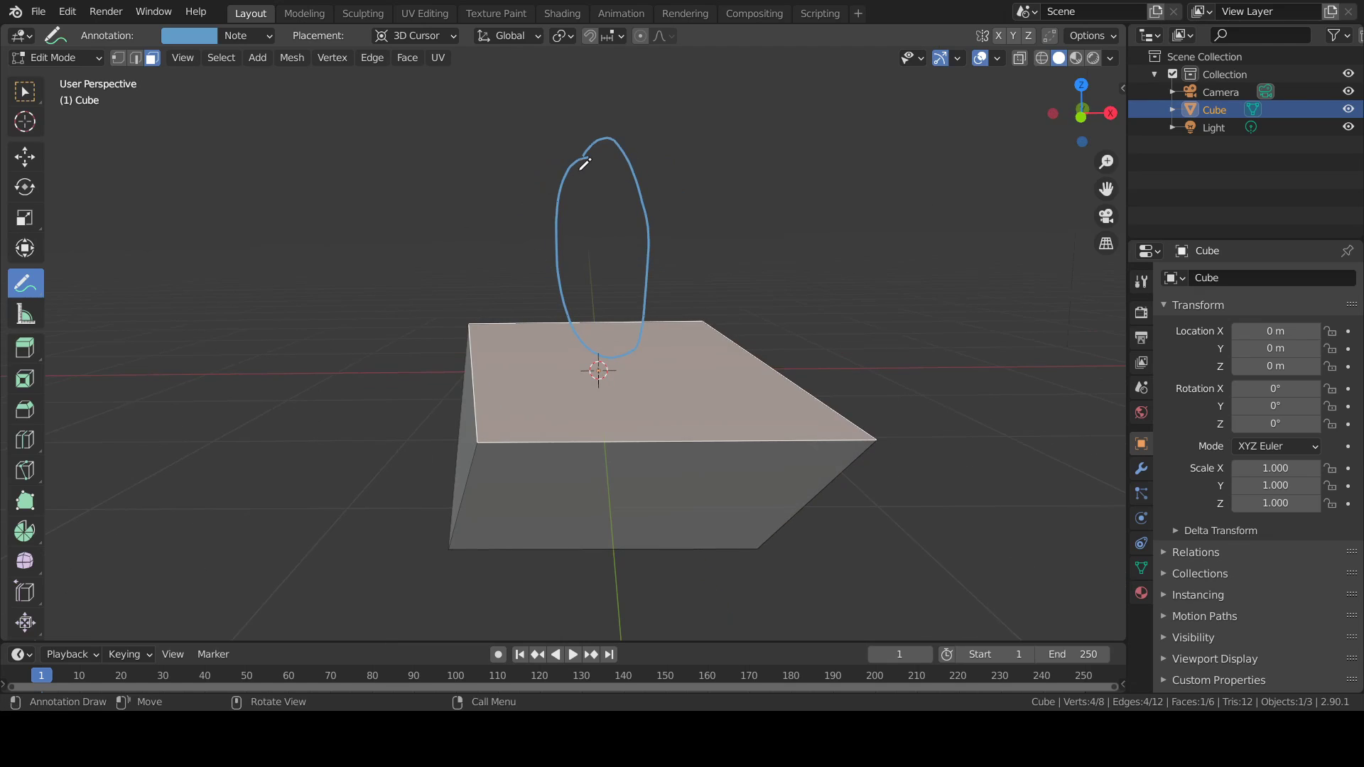
Extend the oval annotation into a rough cylinder by adding two long side lines and a curved end.
left_click_drag(582, 156, 779, 171)
left_click_drag(608, 362, 899, 378)
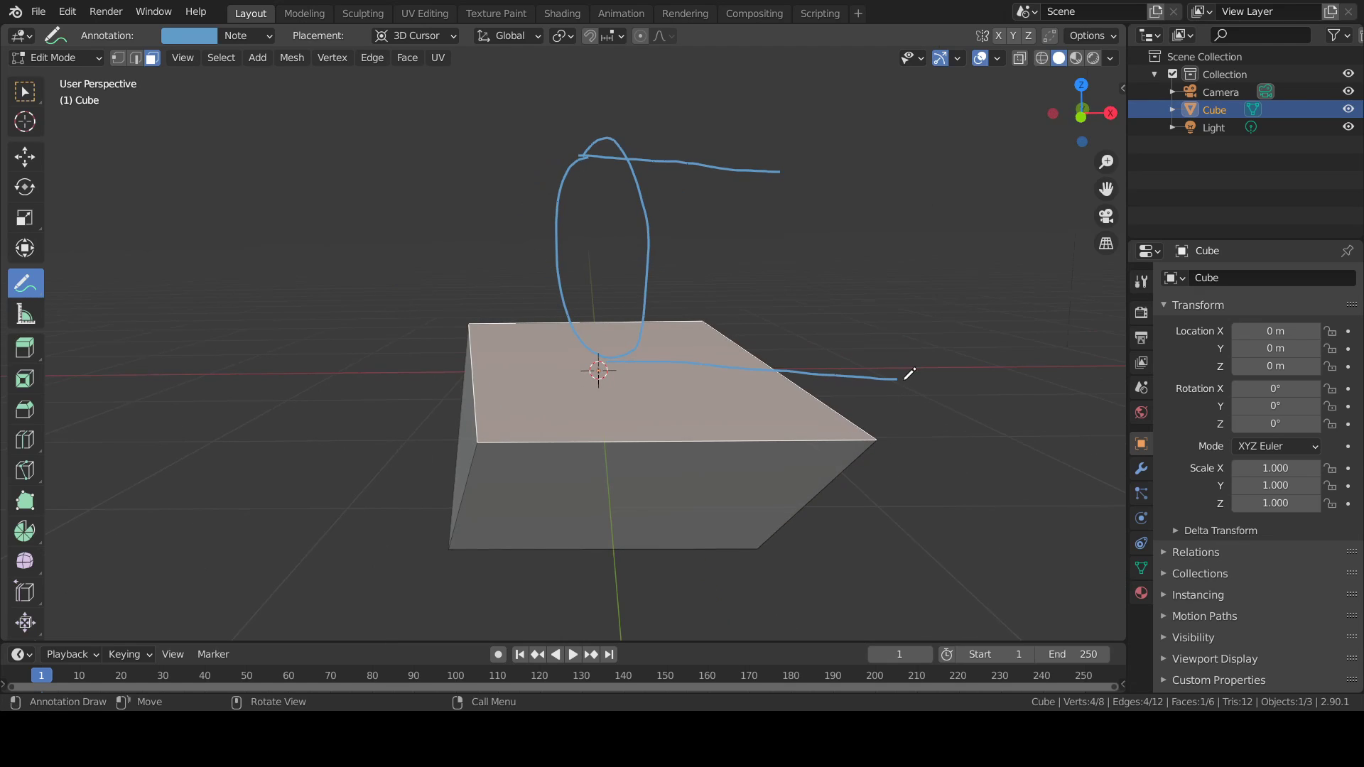
mouse_move(813, 164)
middle_mouse_down()
mouse_move(838, 199)
mouse_move(938, 198)
mouse_move(923, 200)
middle_mouse_up()
mouse_move(528, 196)
middle_mouse_down()
mouse_move(633, 210)
mouse_move(455, 199)
mouse_move(493, 206)
middle_mouse_up()
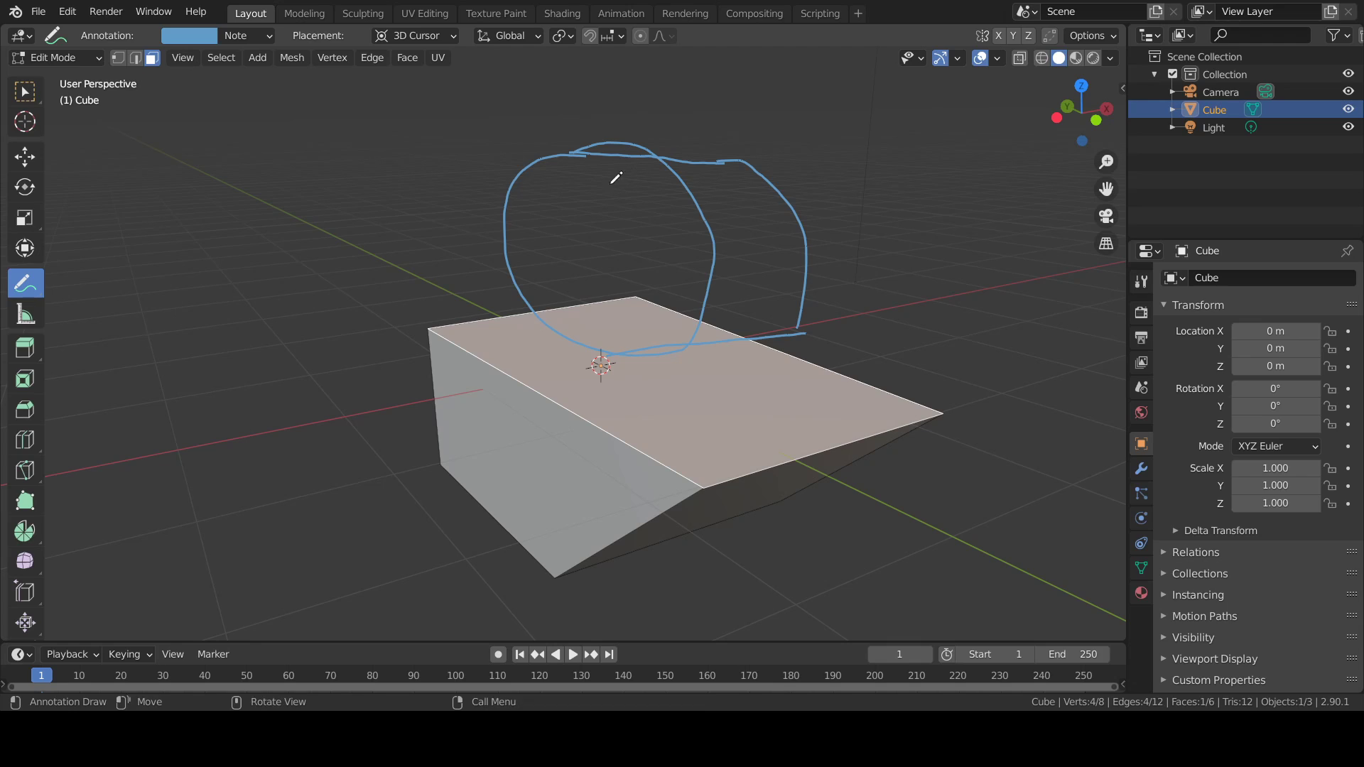
Erase all the annotation strokes above the block with the Annotate Eraser.
left_click(32, 286)
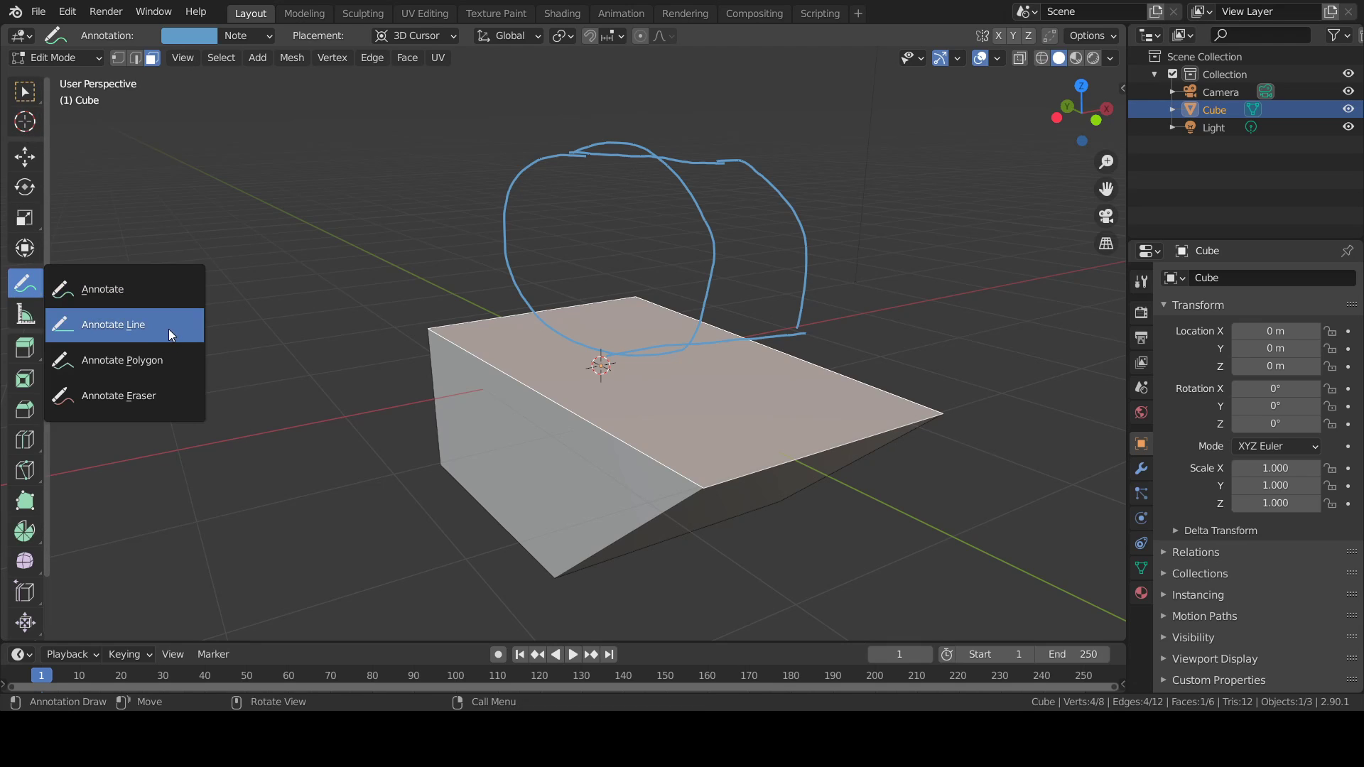
left_click(114, 396)
mouse_move(604, 180)
left_mouse_down()
mouse_move(628, 135)
mouse_move(824, 112)
mouse_move(463, 335)
mouse_move(371, 324)
left_mouse_up()
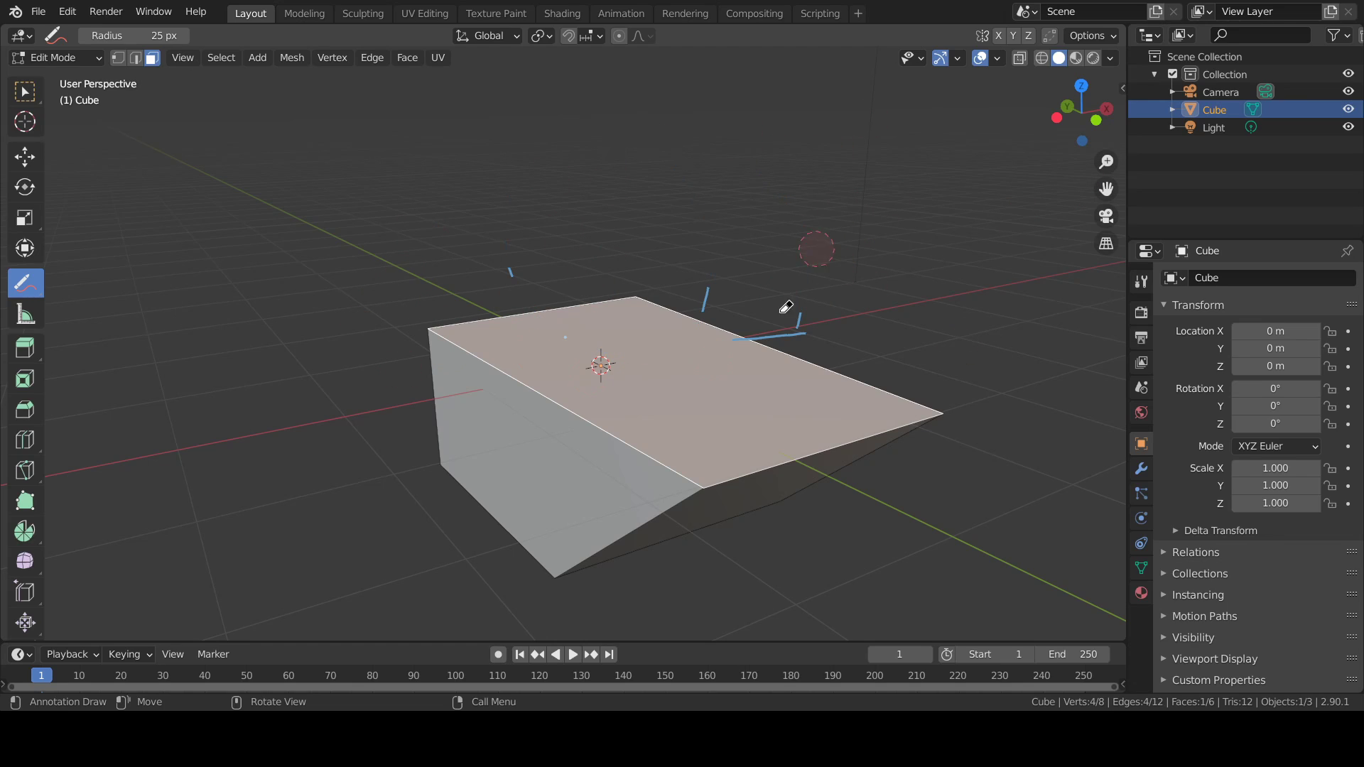
left_click_drag(786, 307, 759, 326)
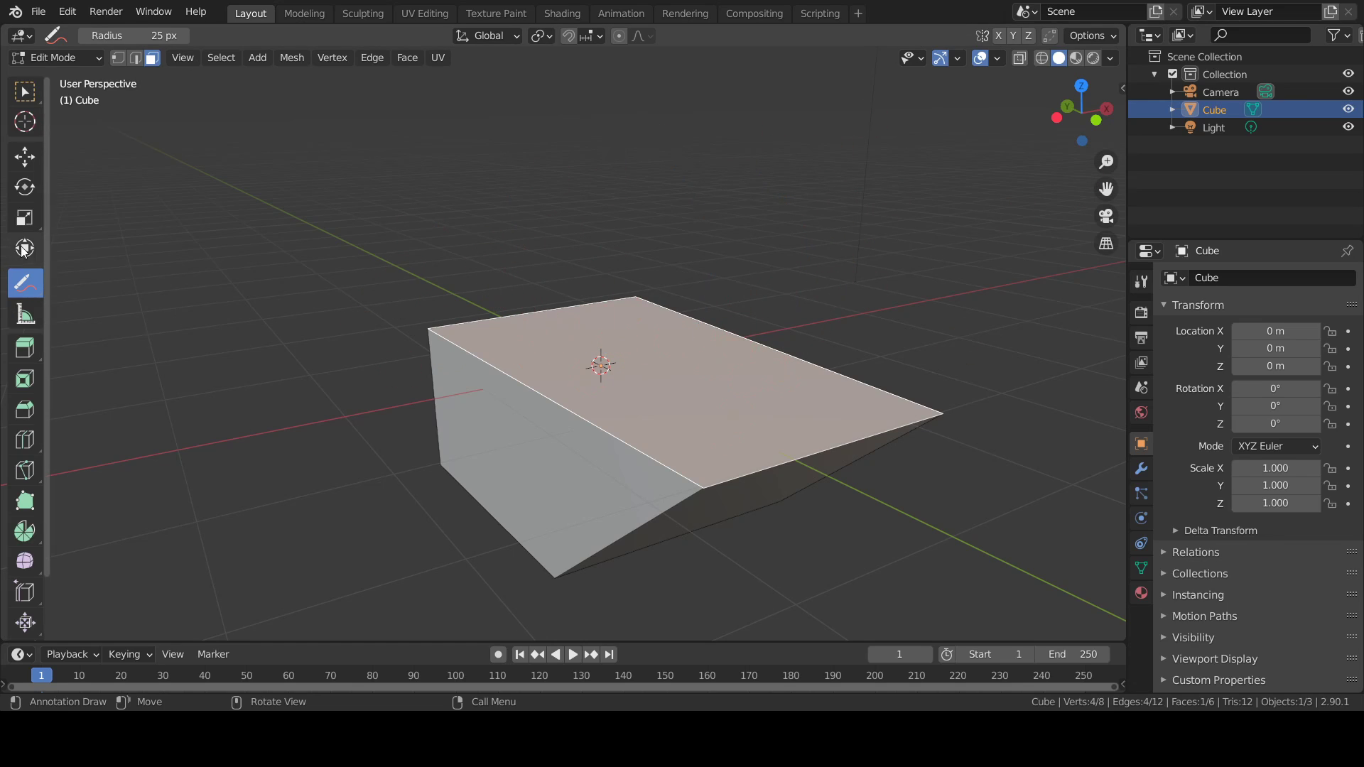
Try extruding the block's top face upward twice with the Extrude Region tool, and undo the extrusions.
left_click(25, 156)
scroll(336, 286, "down", 1)
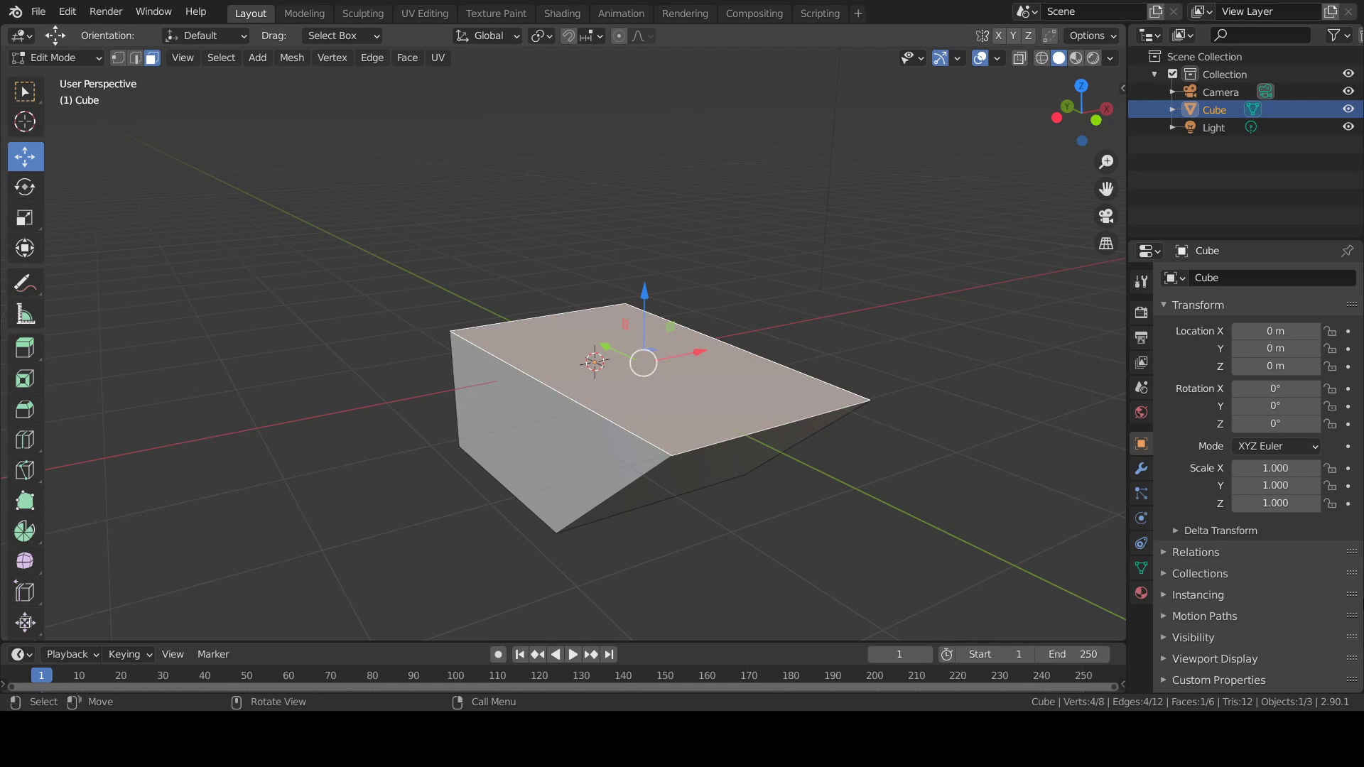
left_click(24, 348)
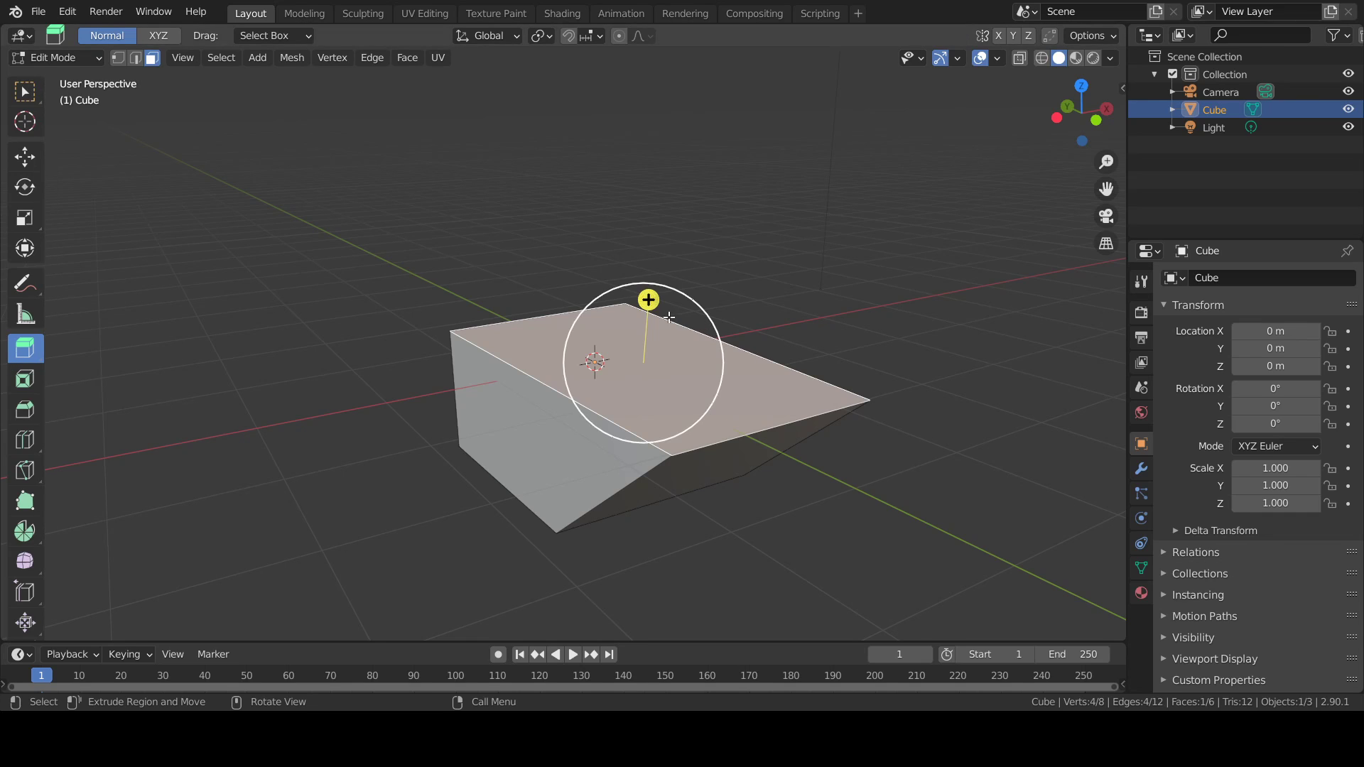
left_click_drag(647, 300, 713, 210)
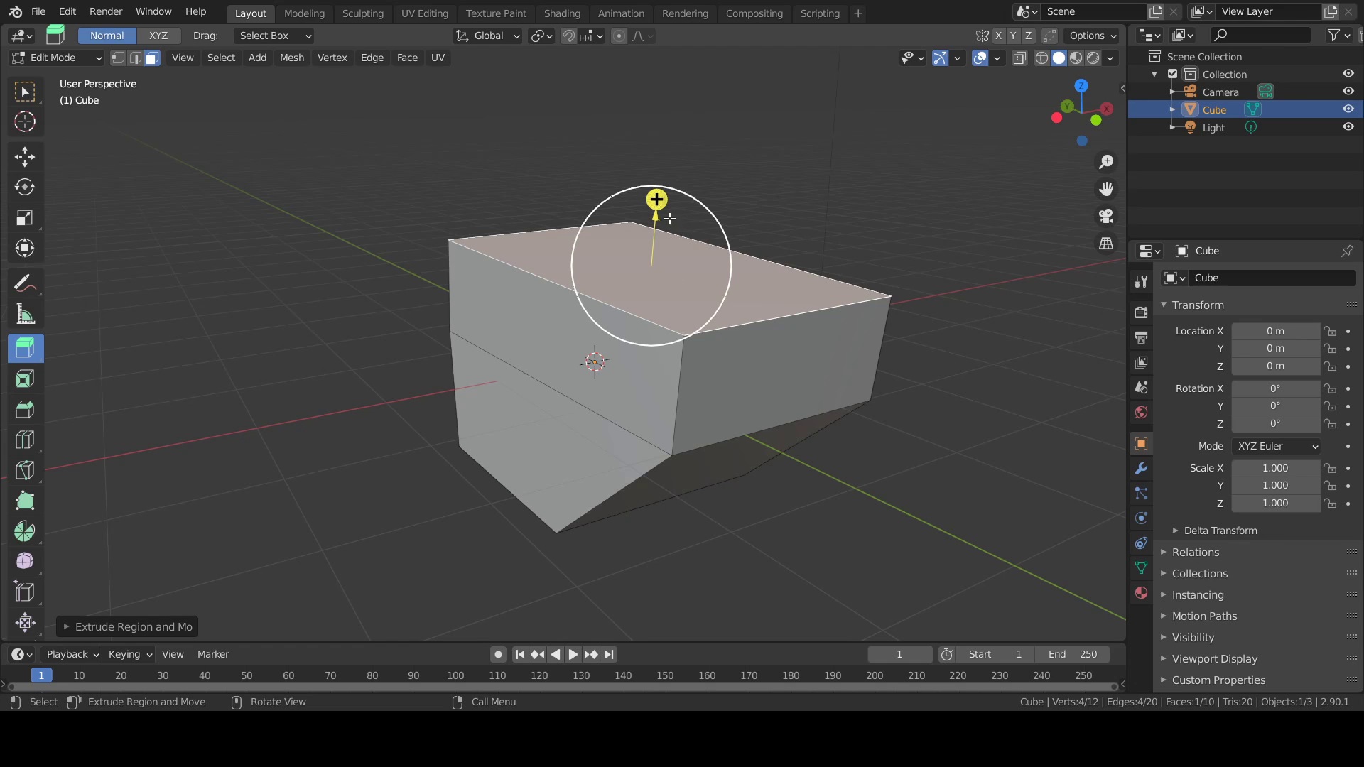
left_click_drag(657, 201, 670, 101)
key("ctrl+z")
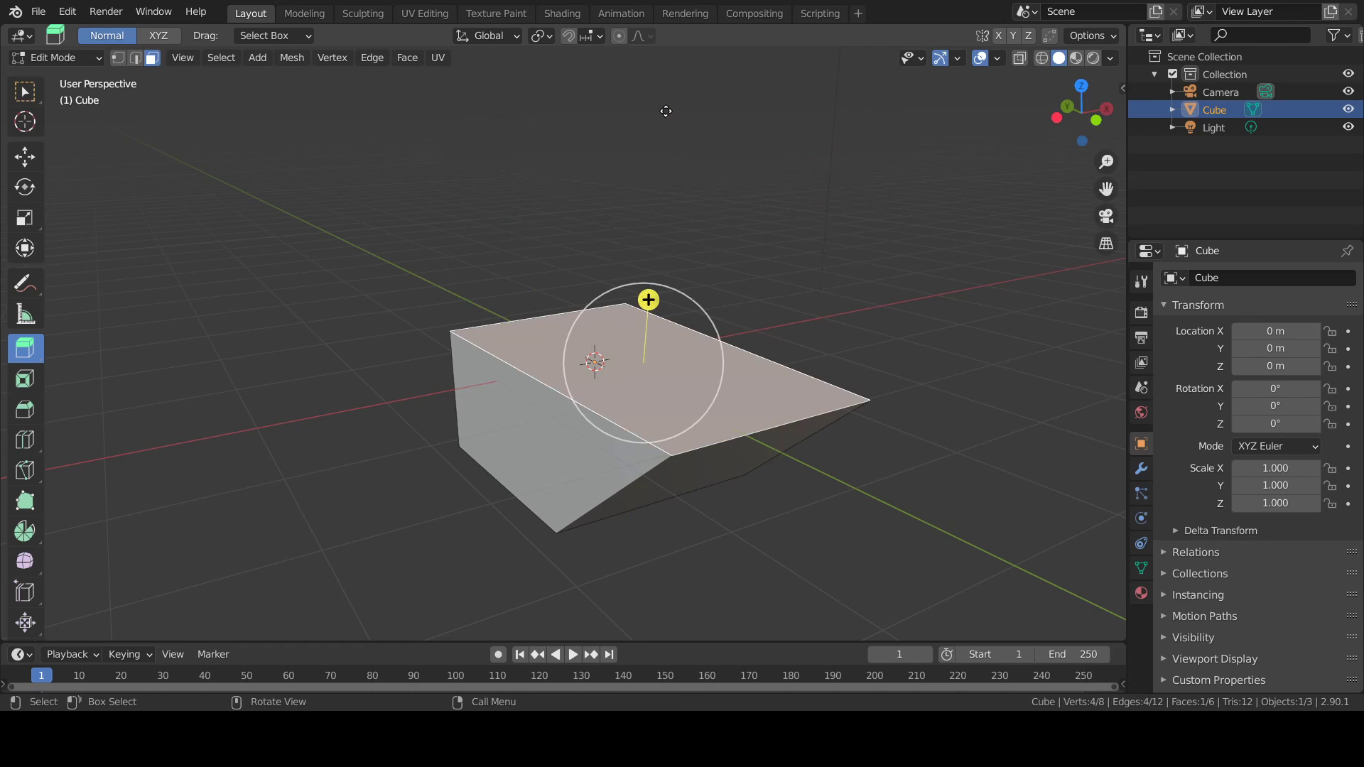
Extrude the block's top face upward along its normal to add two stacked sections, and clear the selection.
left_click_drag(649, 300, 659, 36)
left_click(661, 637)
scroll(693, 455, "down", 3)
mouse_move(700, 415)
middle_mouse_down()
mouse_move(734, 381)
mouse_move(710, 420)
middle_mouse_up()
scroll(614, 289, "up", 1)
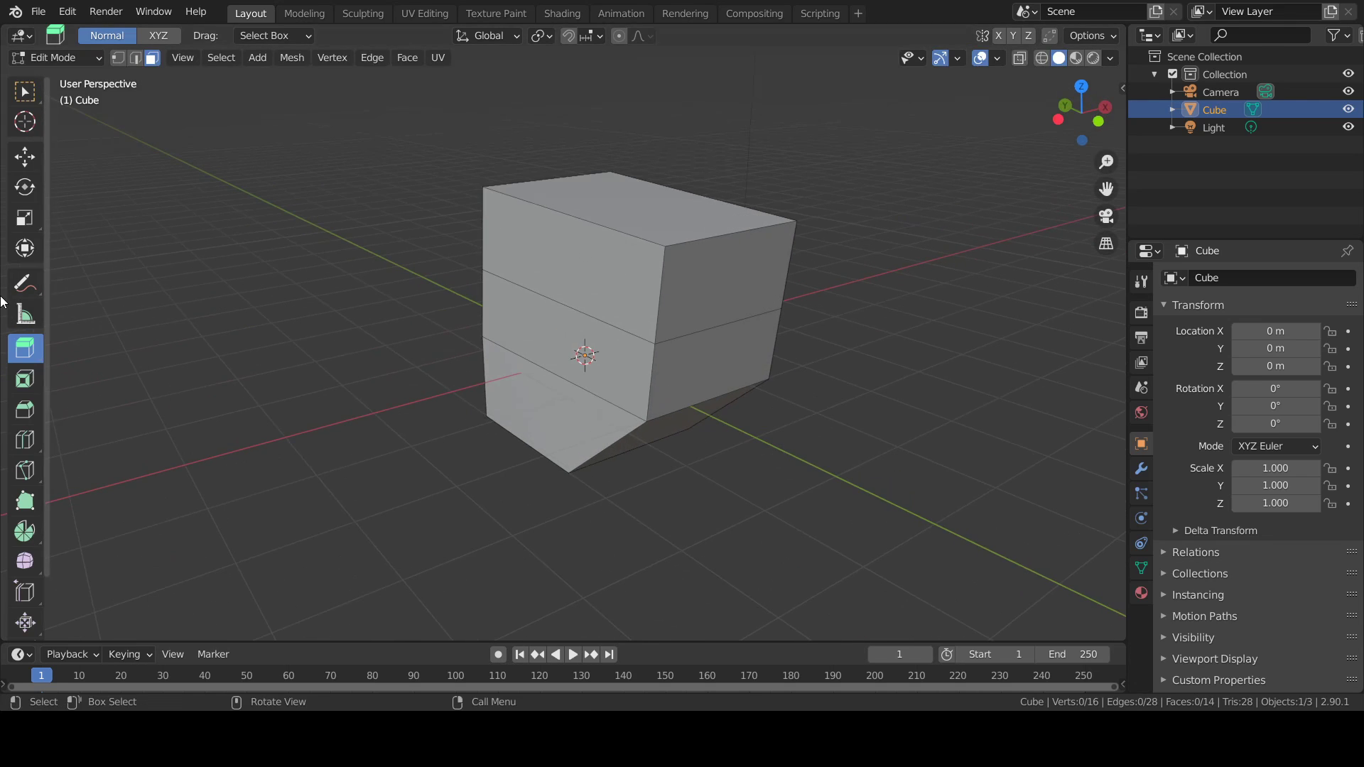
Try extruding the uppermost side face beside the slanted end along its normal X axis, and undo it.
left_click(25, 156)
left_click(746, 297)
key("e")
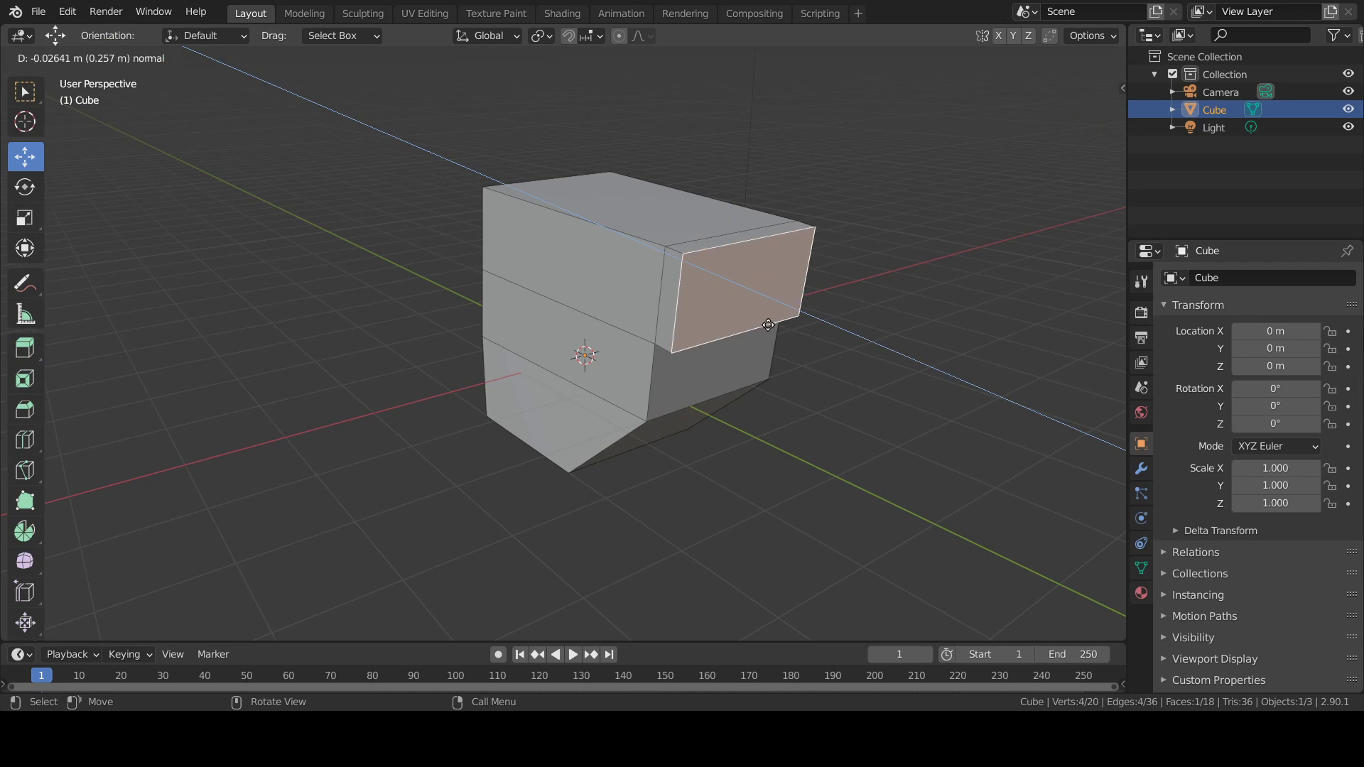
key("x")
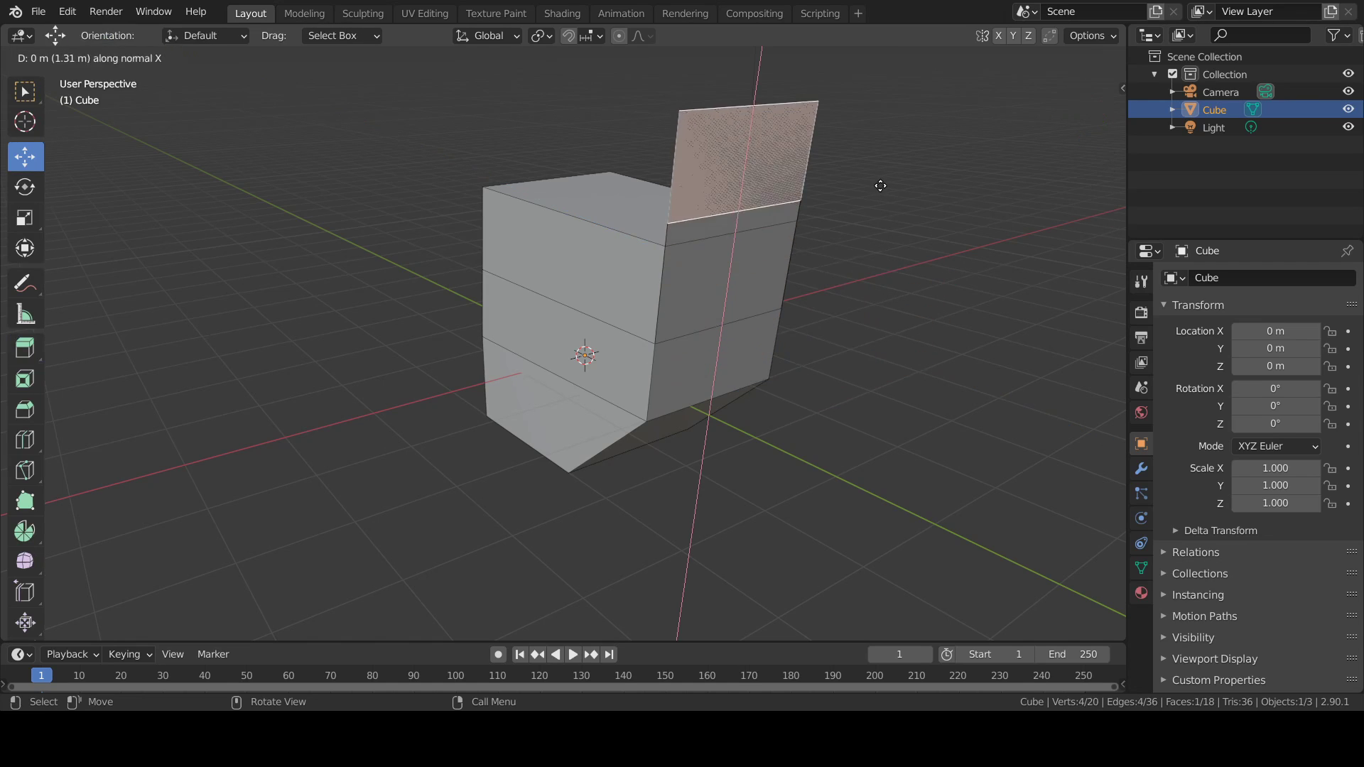
left_click(892, 142)
key("ctrl+z")
Extrude the selected upper side face outward about 1.4 m along its normal to form an arm.
key("e")
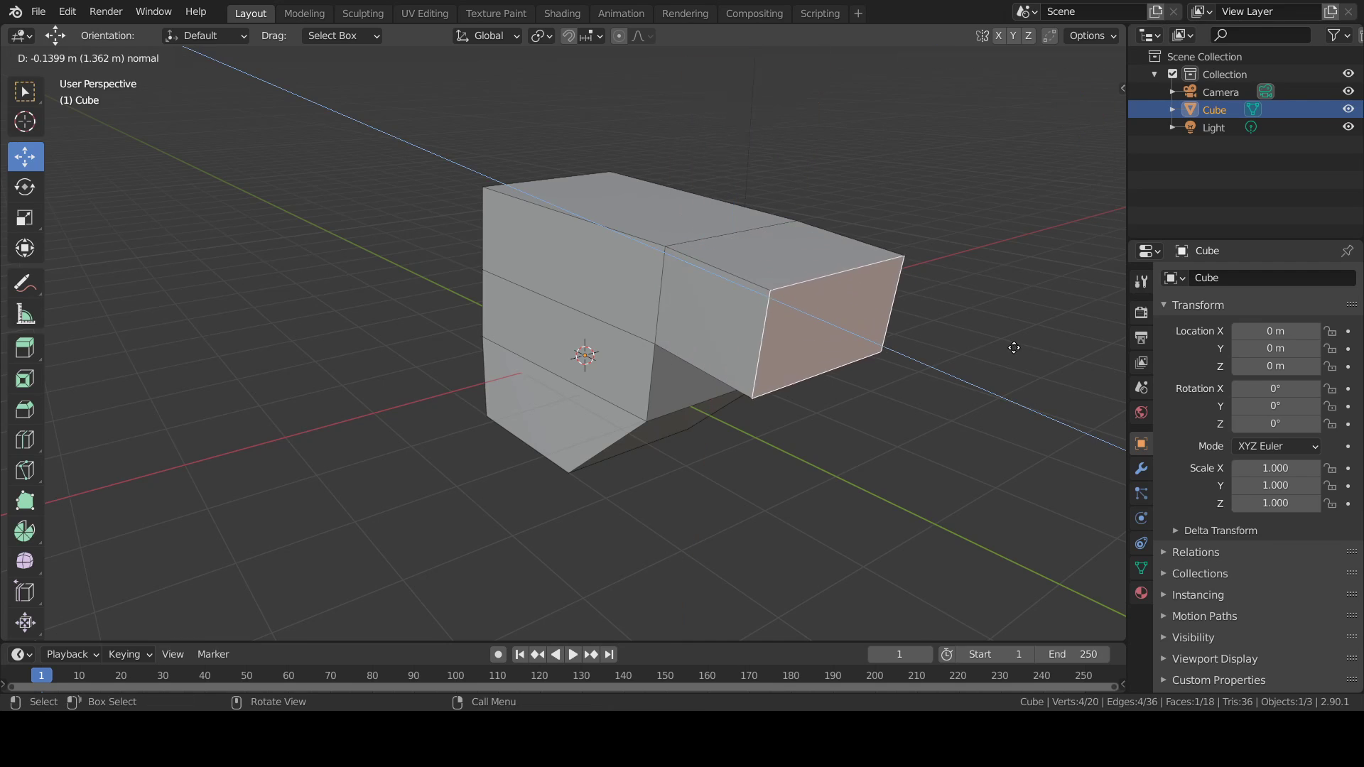
left_click(1021, 352)
Extrude the arm's top face along global Z into a tall column, trying the X and Y constraints on the way.
left_click(799, 253)
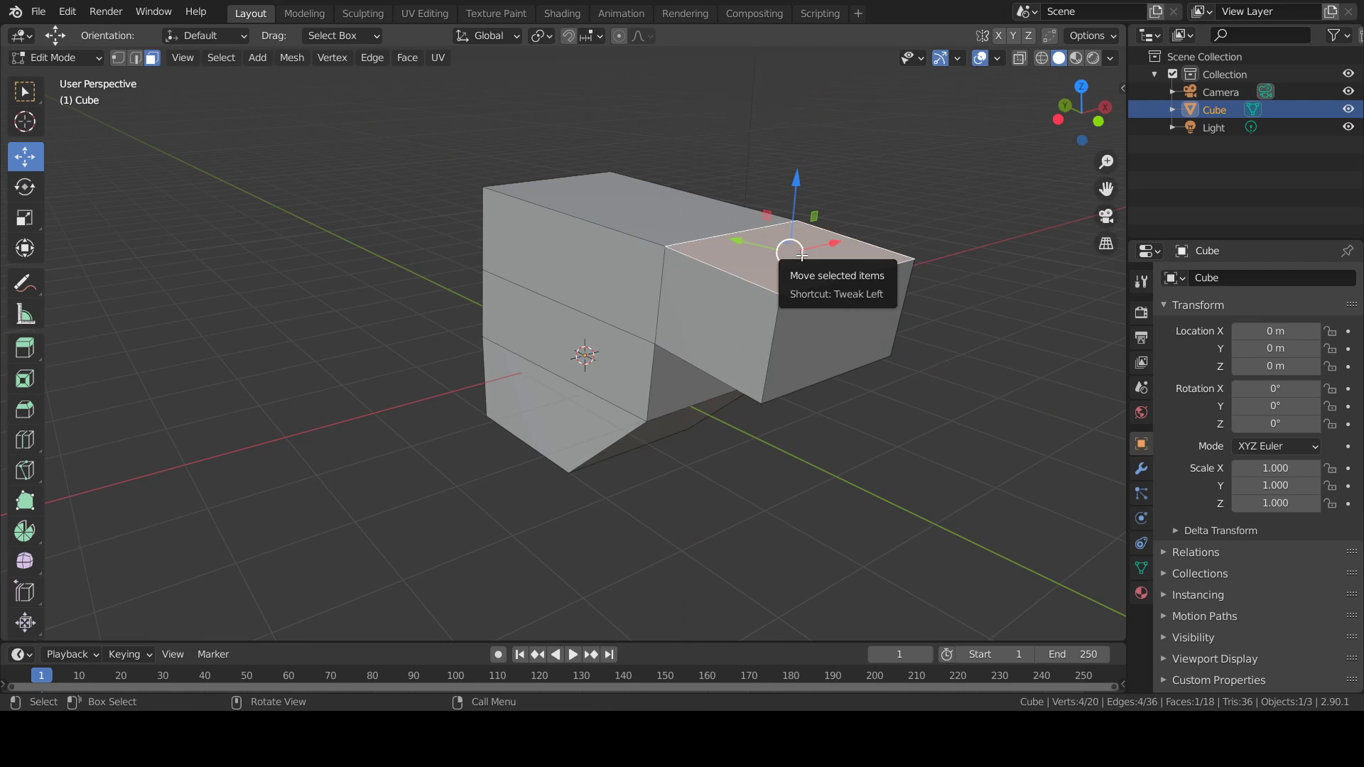
key("e")
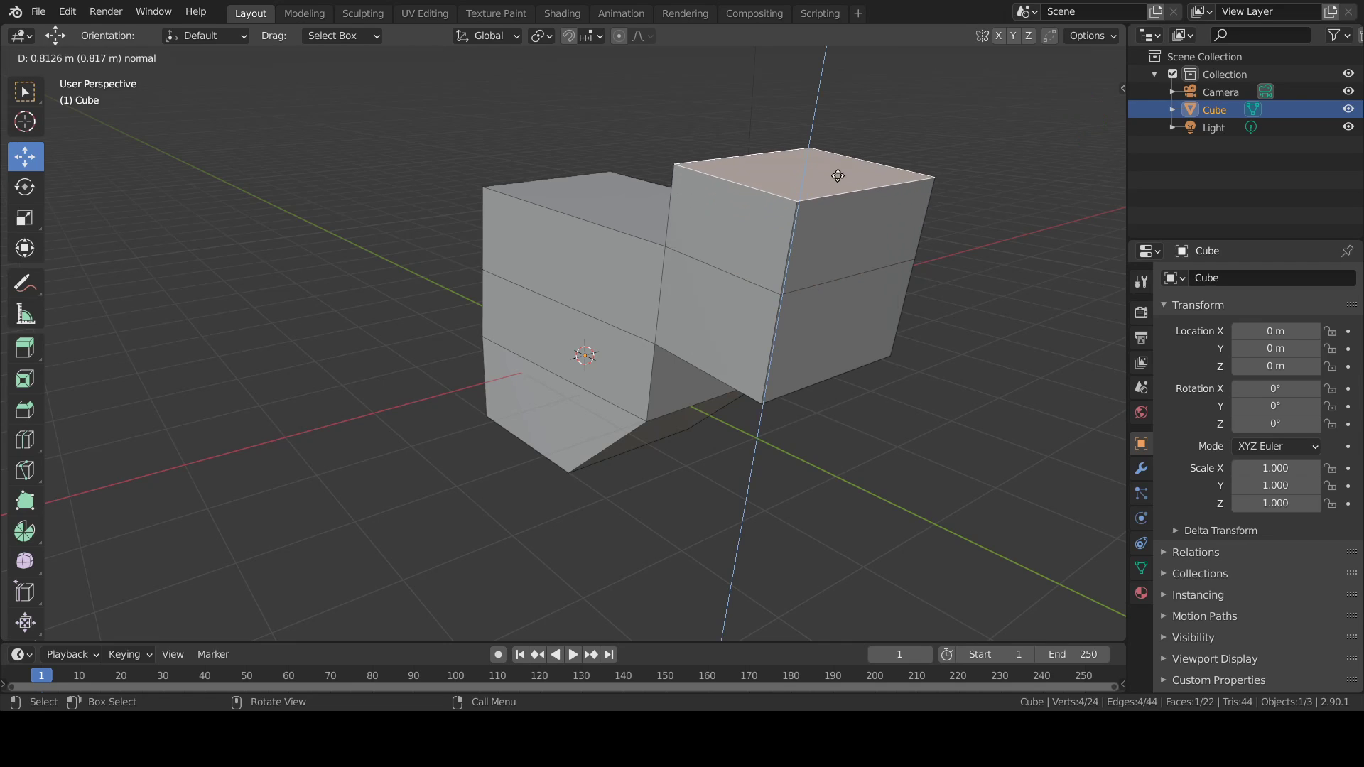
key("z")
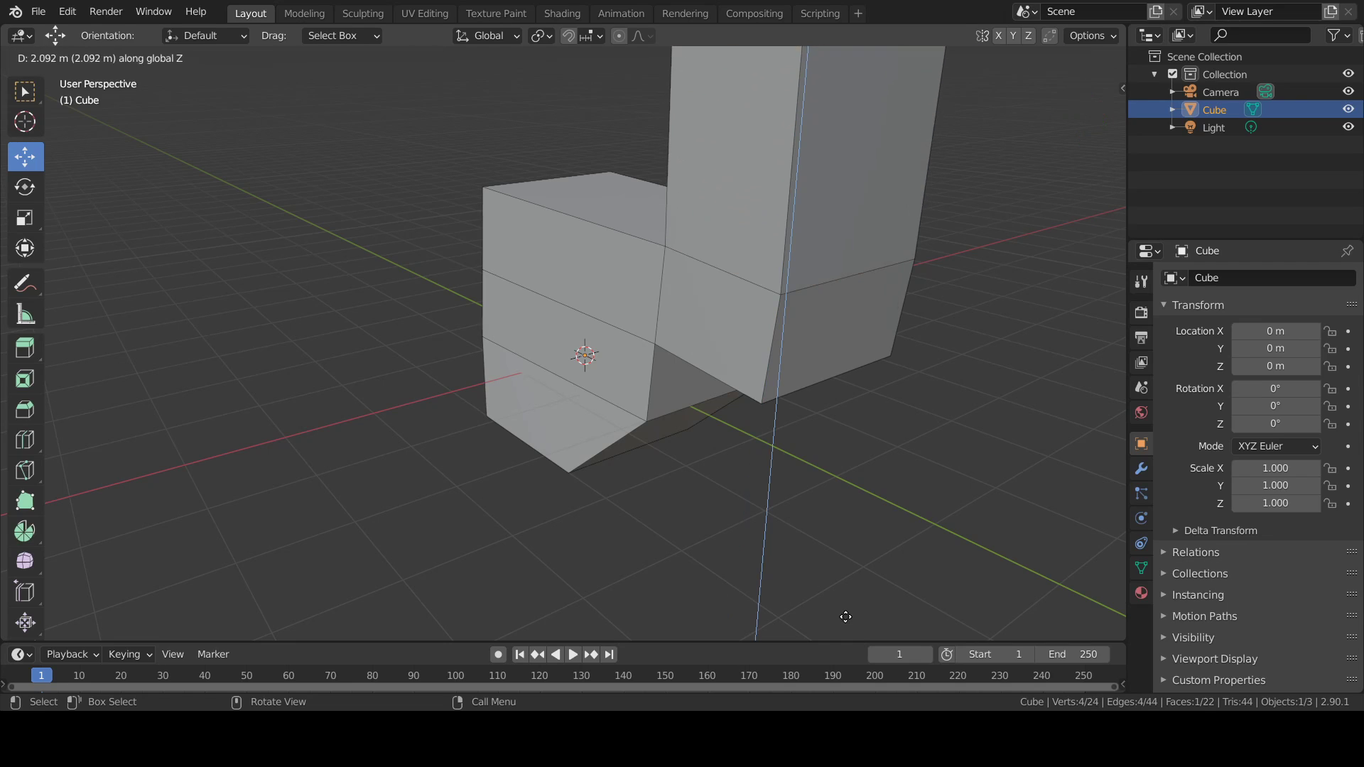
key("x")
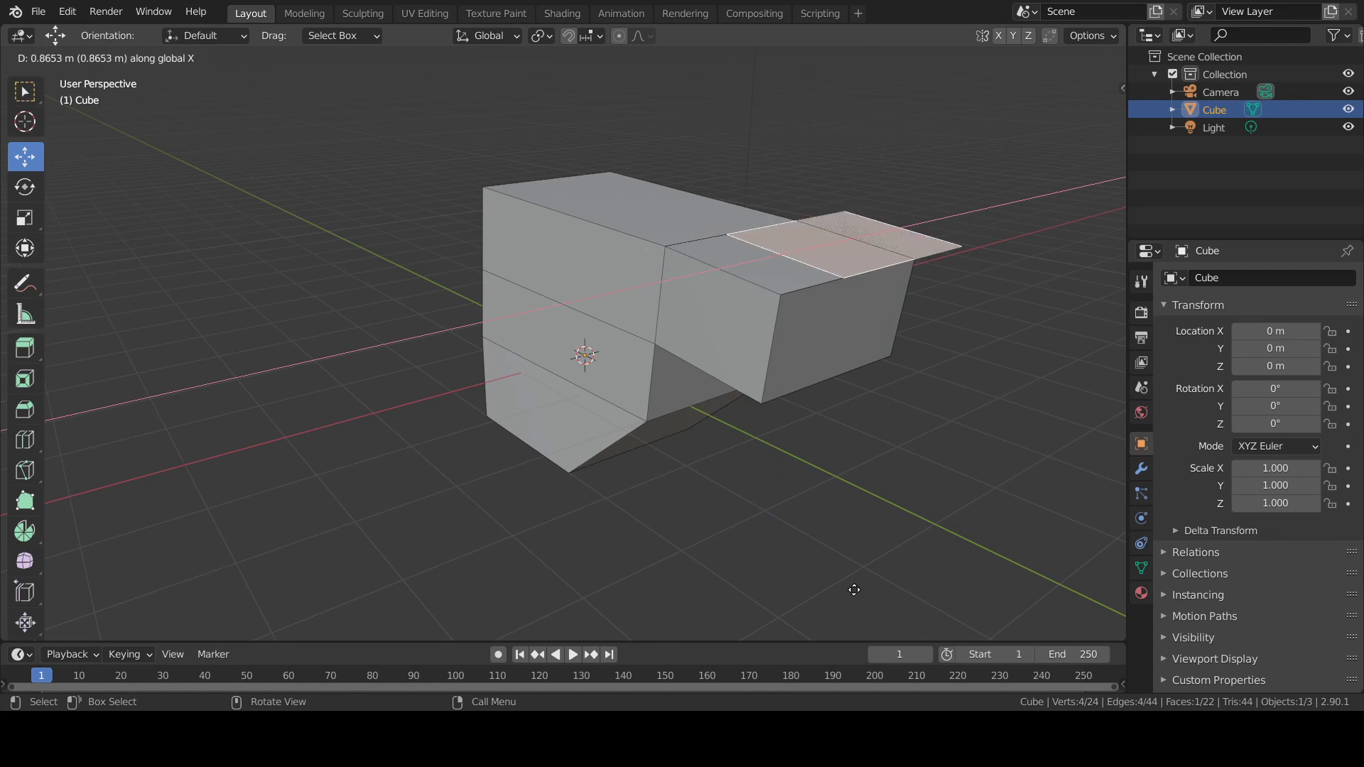
key("y")
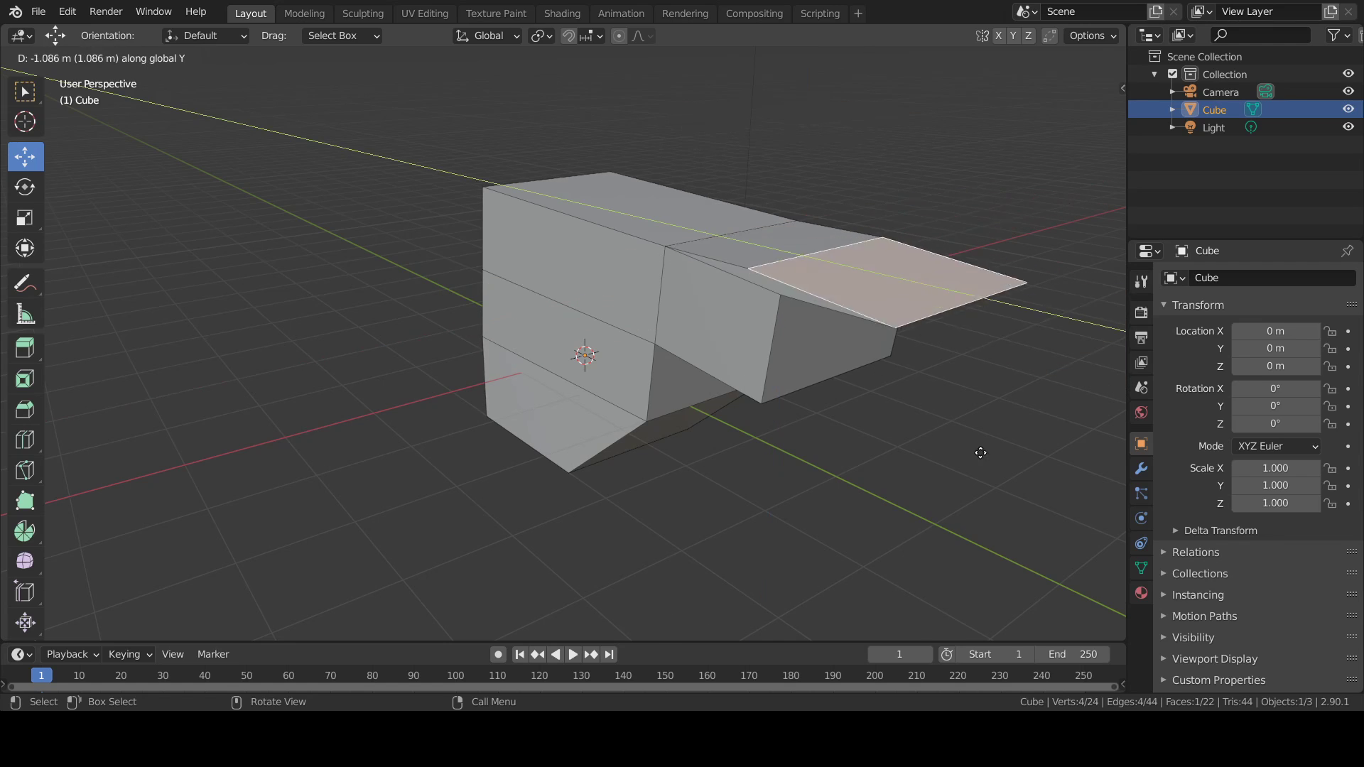
key("z")
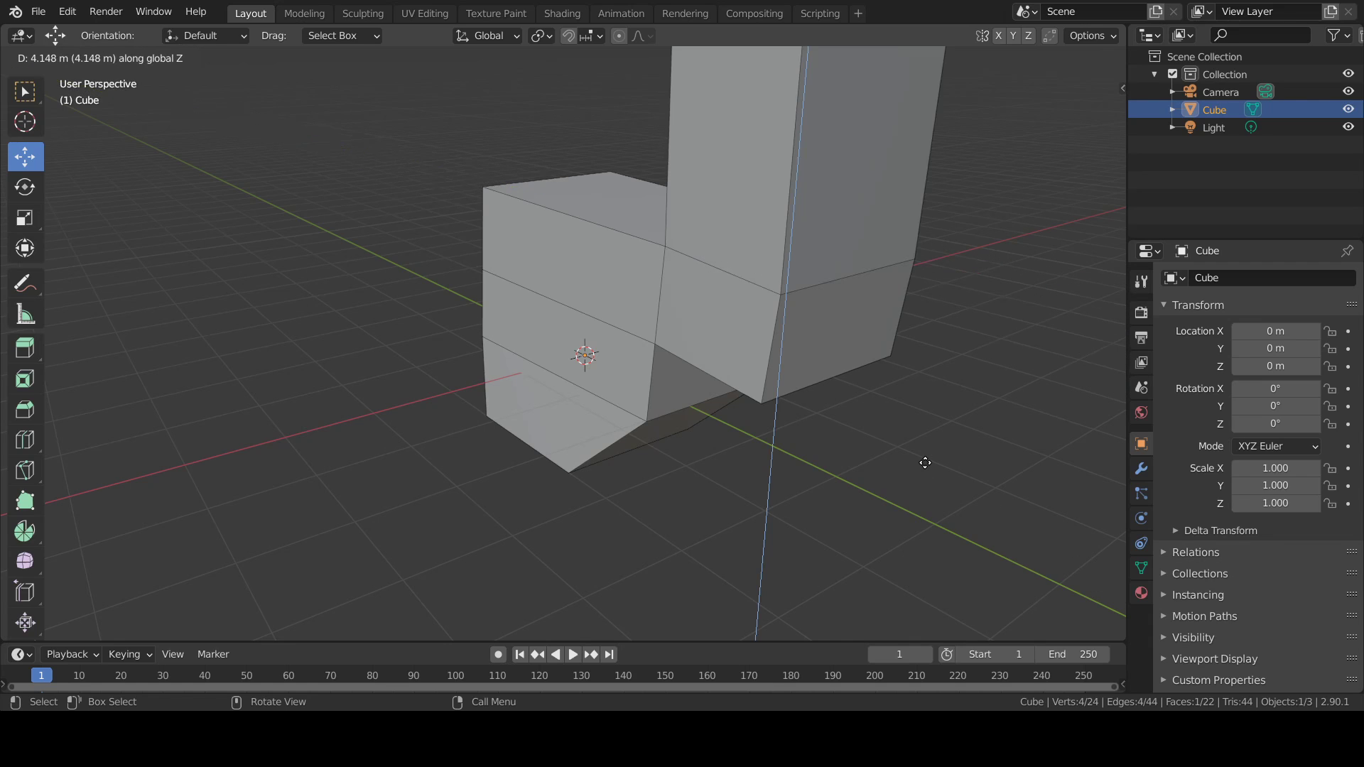
left_click(886, 332)
scroll(6, 398, "down", 3)
scroll(626, 364, "down", 5)
middle_click_drag(625, 363, 710, 372)
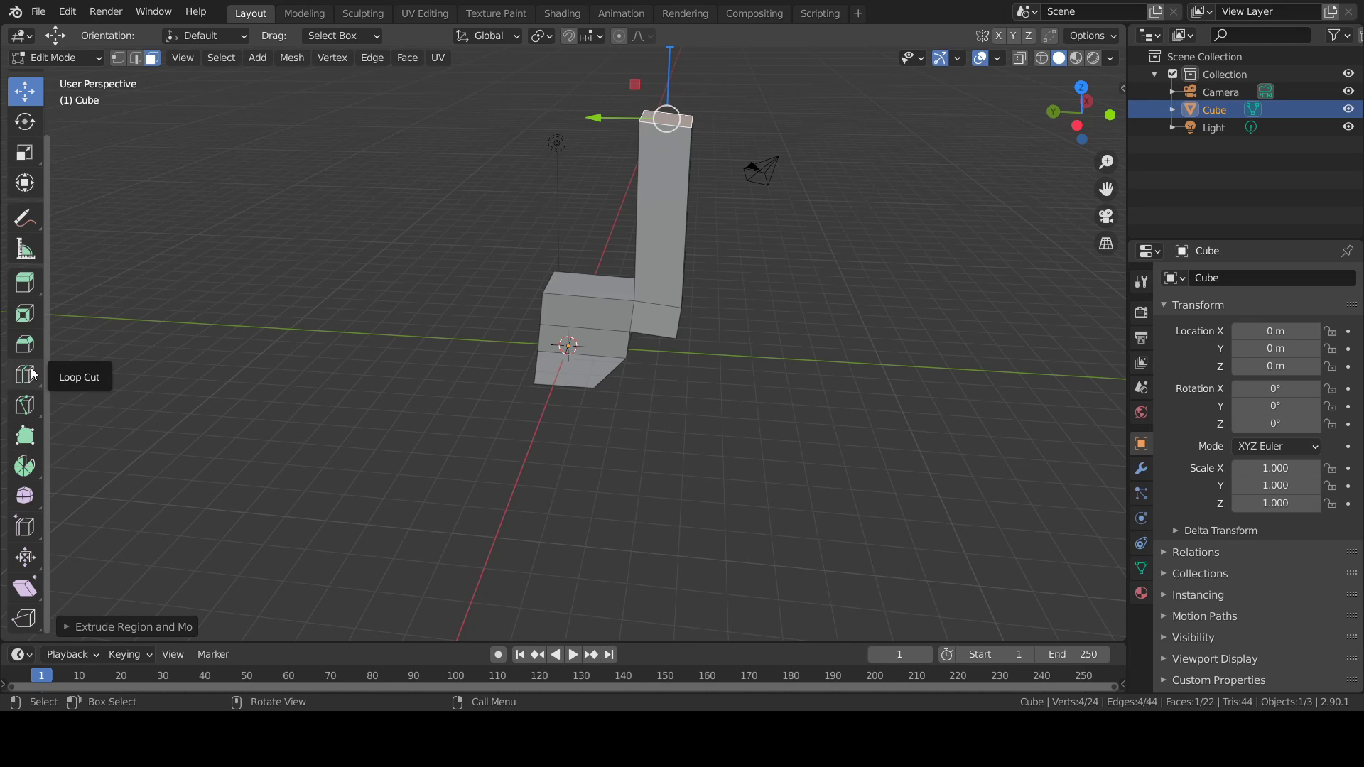
Try insetting the main block's top face with the Inset Faces tool, and undo the inset.
left_click(33, 315)
scroll(682, 228, "up", 2)
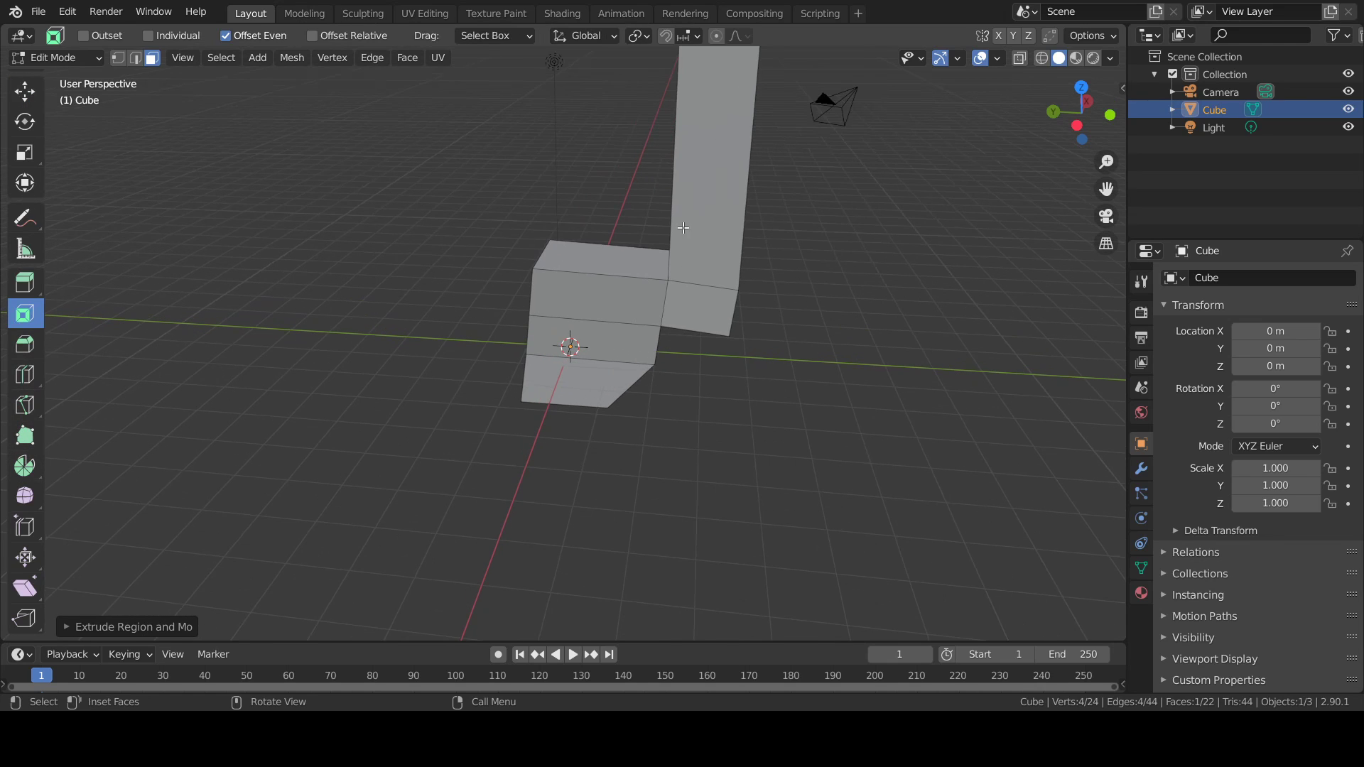
middle_click_drag(750, 248, 711, 499, "shift")
scroll(711, 498, "up", 2)
middle_click_drag(579, 576, 719, 299, "shift")
left_click(640, 480)
scroll(724, 479, "up", 3)
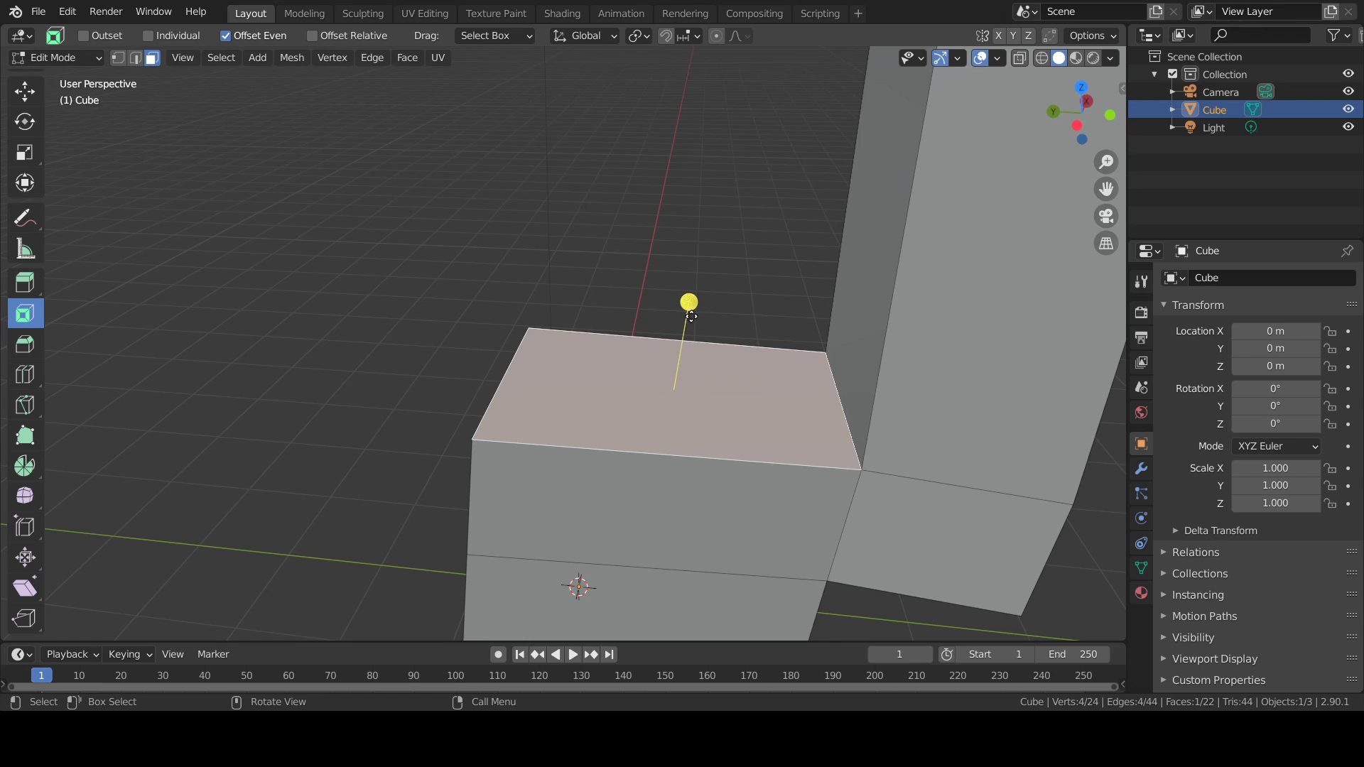
left_click_drag(687, 305, 687, 329)
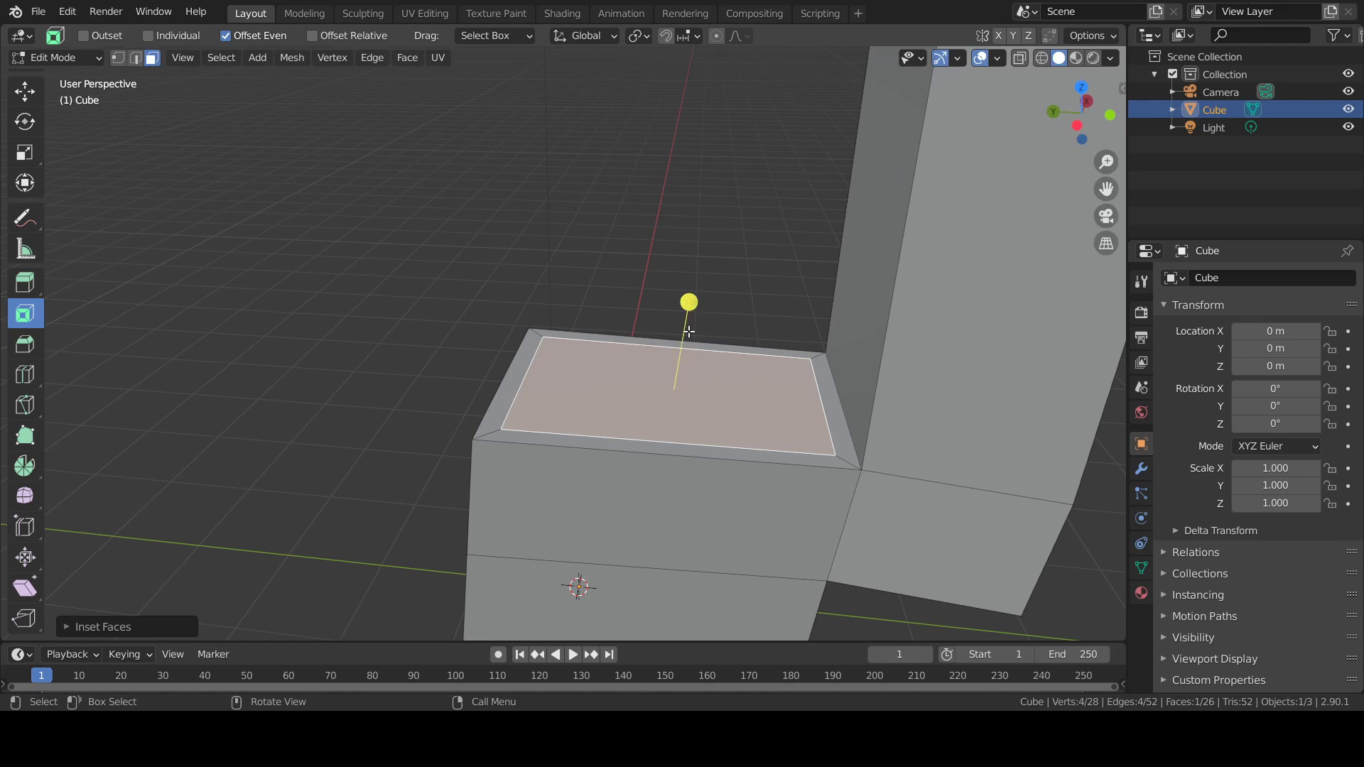
key("ctrl+z")
Inset the main block's top face to leave a narrow border around it.
scroll(711, 316, "up", 4)
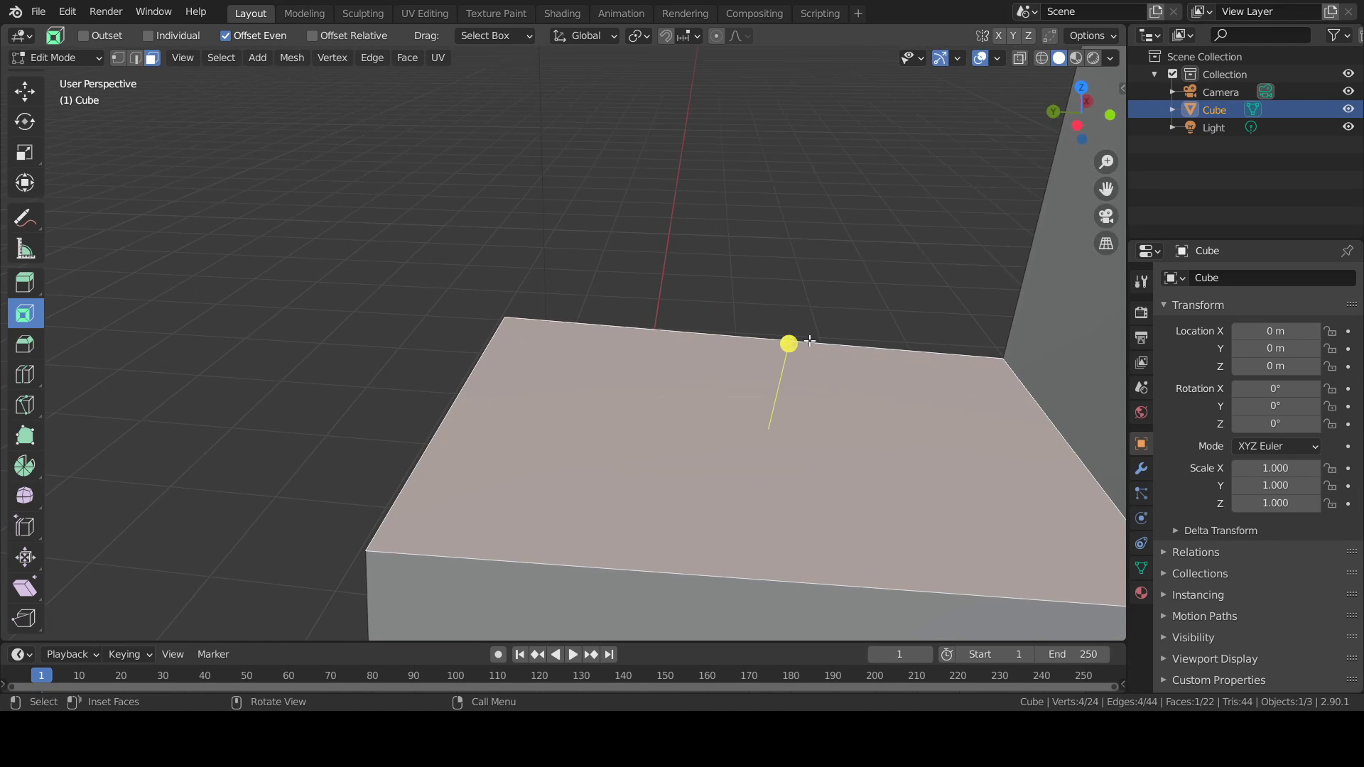
scroll(797, 345, "down", 2)
middle_click_drag(704, 326, 715, 340)
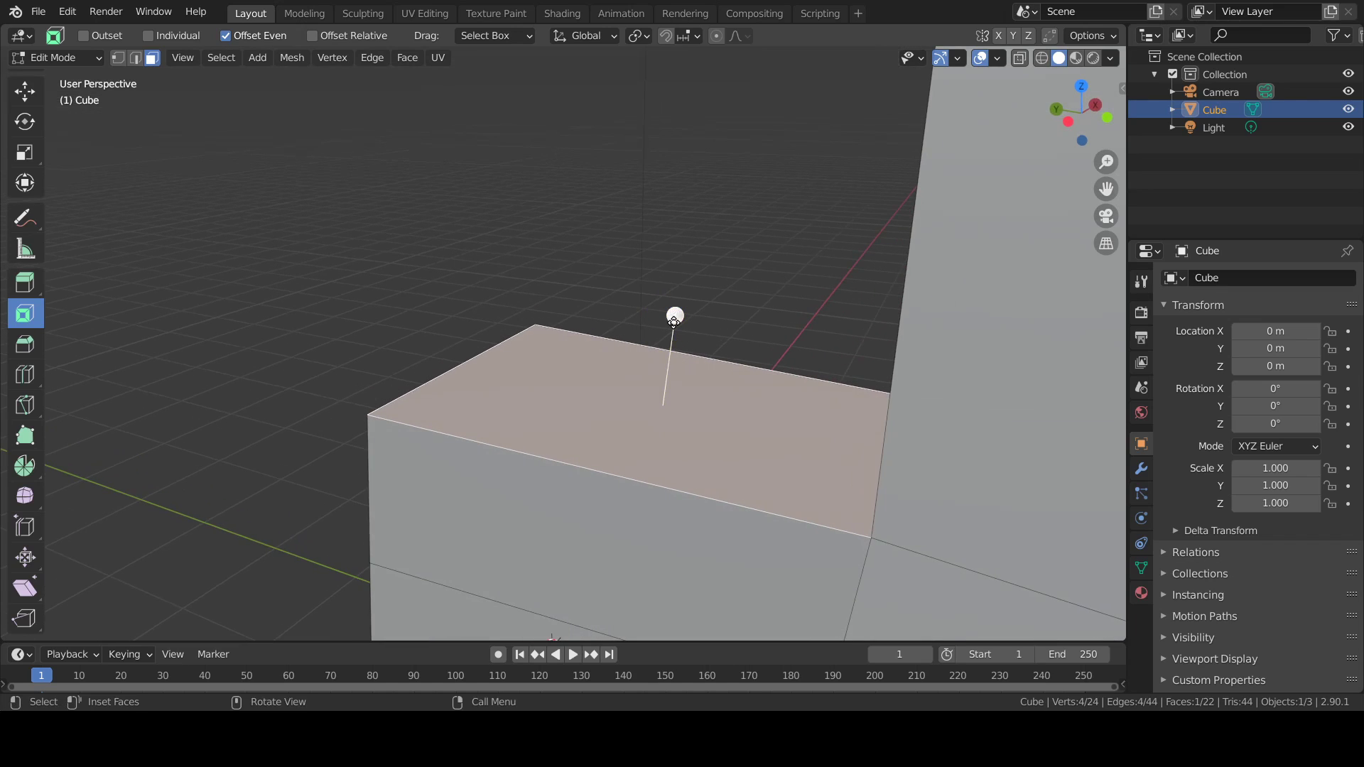
mouse_move(674, 317)
left_mouse_down()
mouse_move(674, 348)
mouse_move(676, 310)
left_mouse_up()
left_click_drag(703, 227, 682, 341)
middle_click_drag(723, 219, 769, 302)
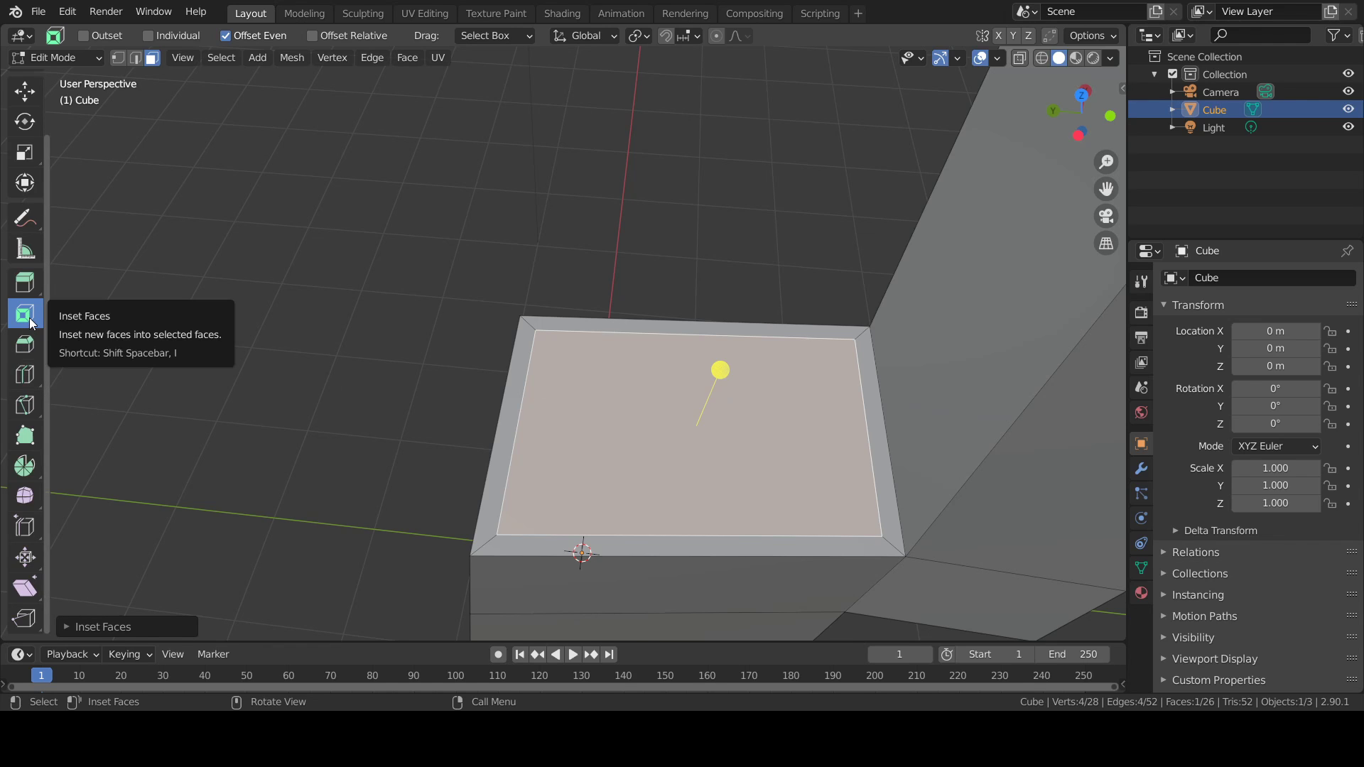
Inset the inner top face twice more to create nested borders.
middle_click_drag(597, 441, 669, 411)
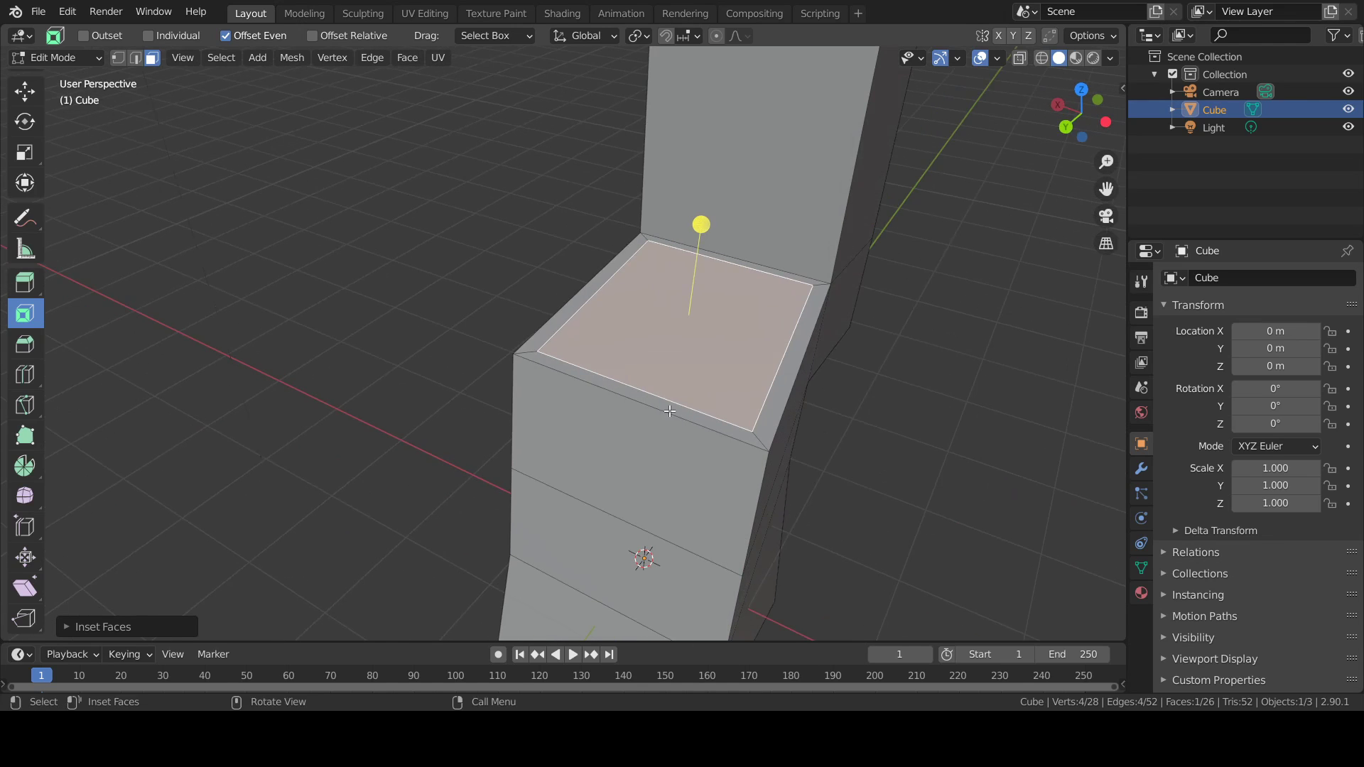
left_click_drag(669, 411, 735, 388)
left_click_drag(978, 462, 982, 419)
middle_click_drag(983, 420, 780, 362)
Extrude the innermost top face upward into a small raised block.
key("e")
left_click(789, 287)
scroll(786, 334, "down", 3)
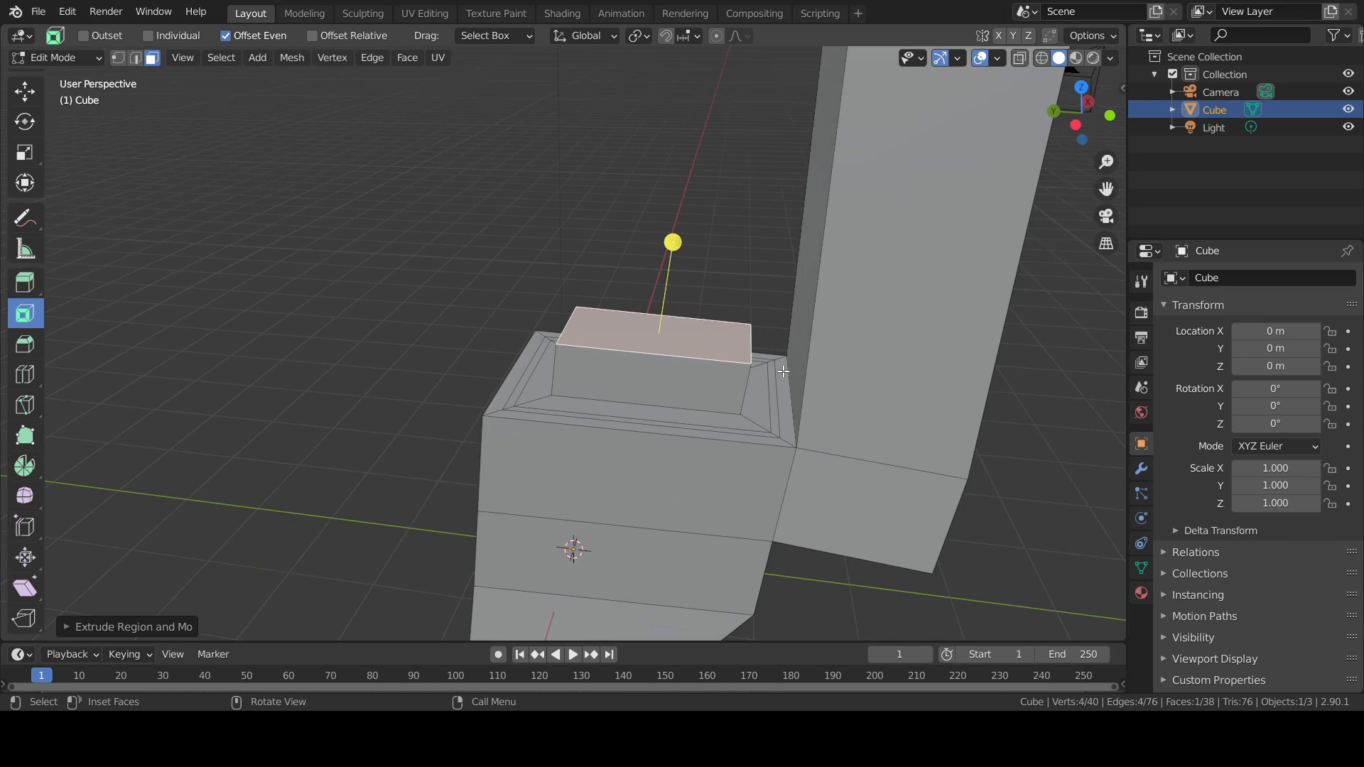
Inset the raised block's top face slightly and extrude it upward to form a second tier.
scroll(760, 319, "up", 2)
key("i")
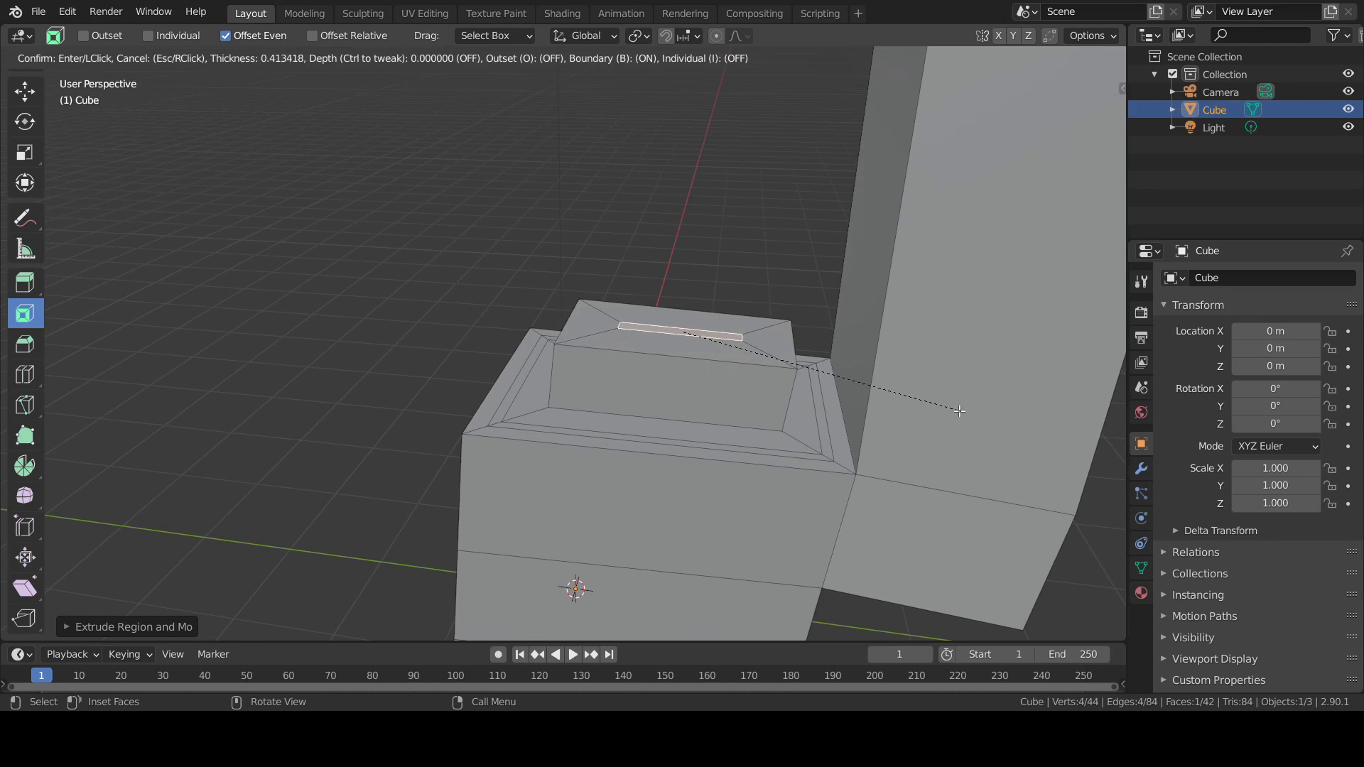
left_click(1002, 415)
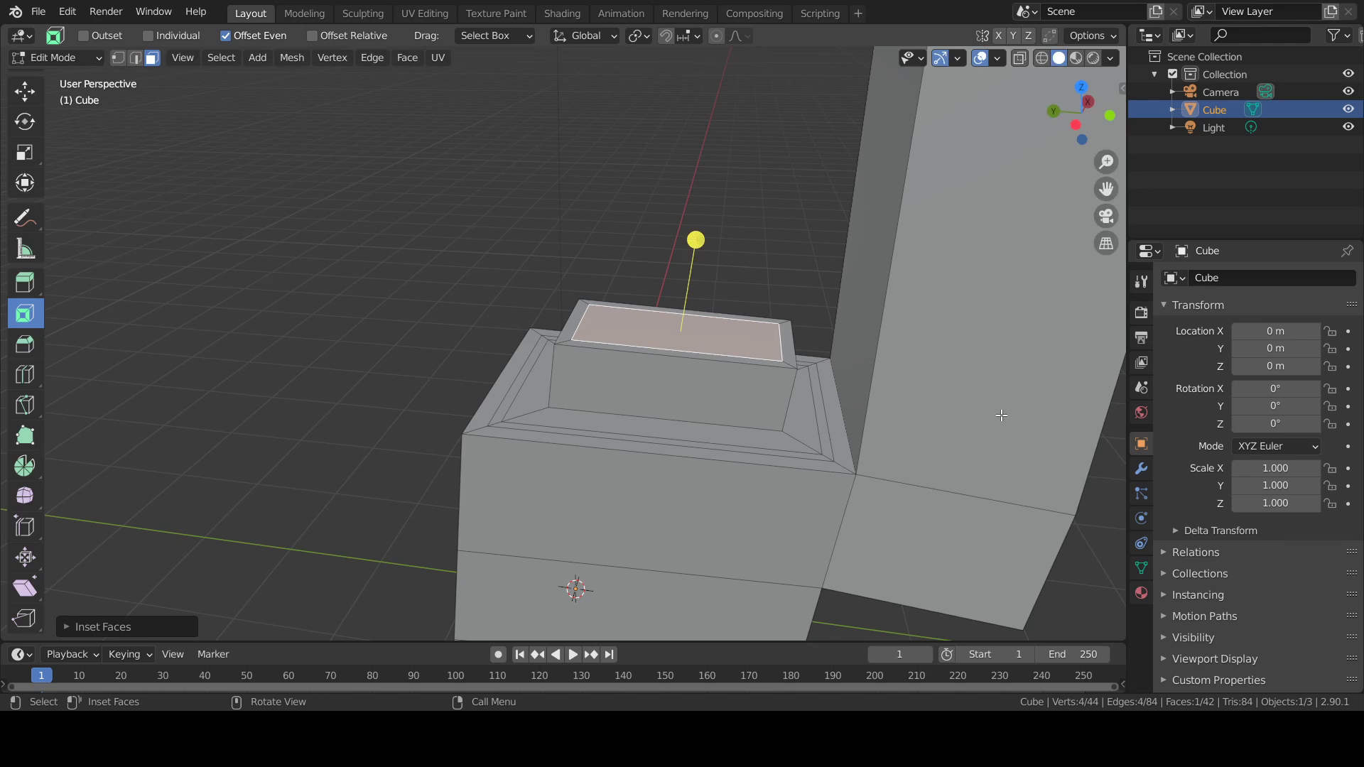
key("e")
left_click(1003, 369)
scroll(889, 377, "up", 4)
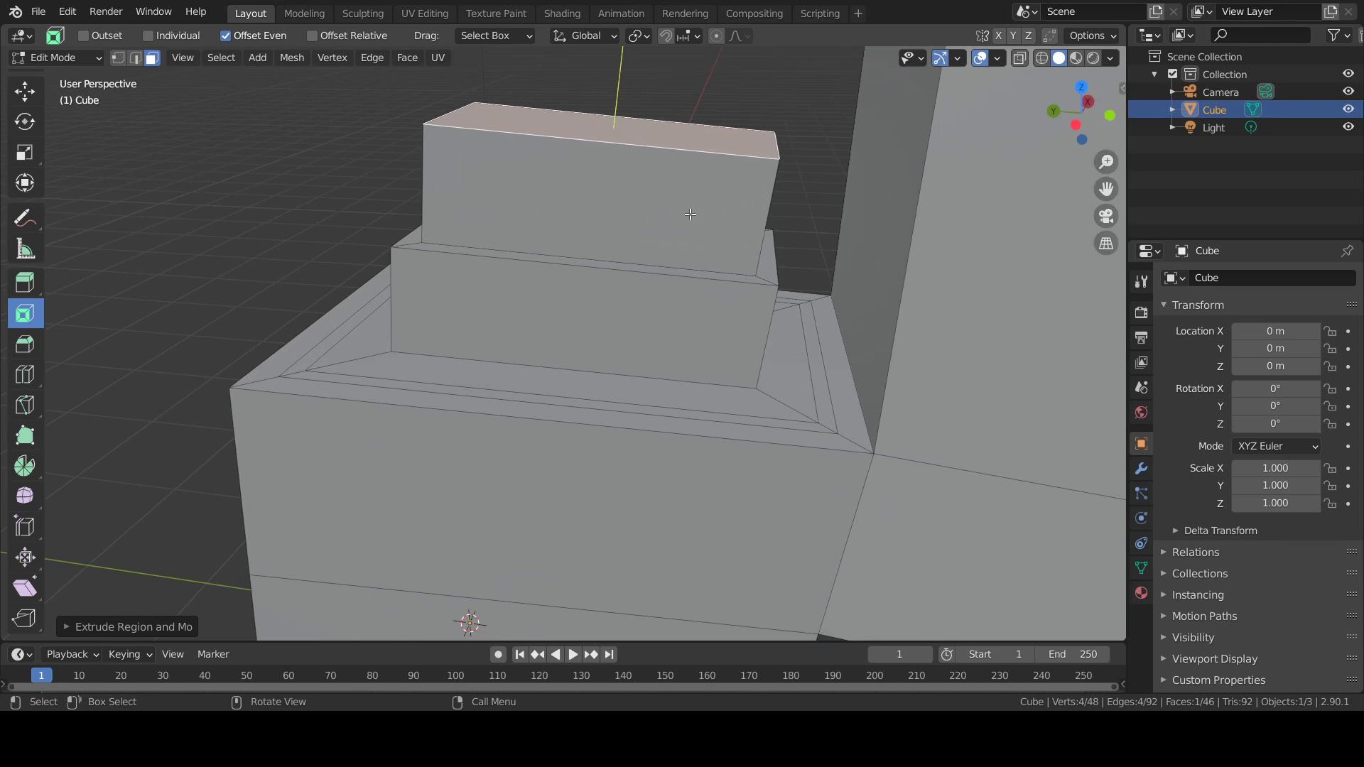
Bevel the edges around the second tier's top face with the Bevel tool, using one segment.
scroll(790, 258, "up", 2)
middle_click_drag(790, 259, 731, 198)
scroll(720, 157, "down", 1)
scroll(757, 215, "down", 2)
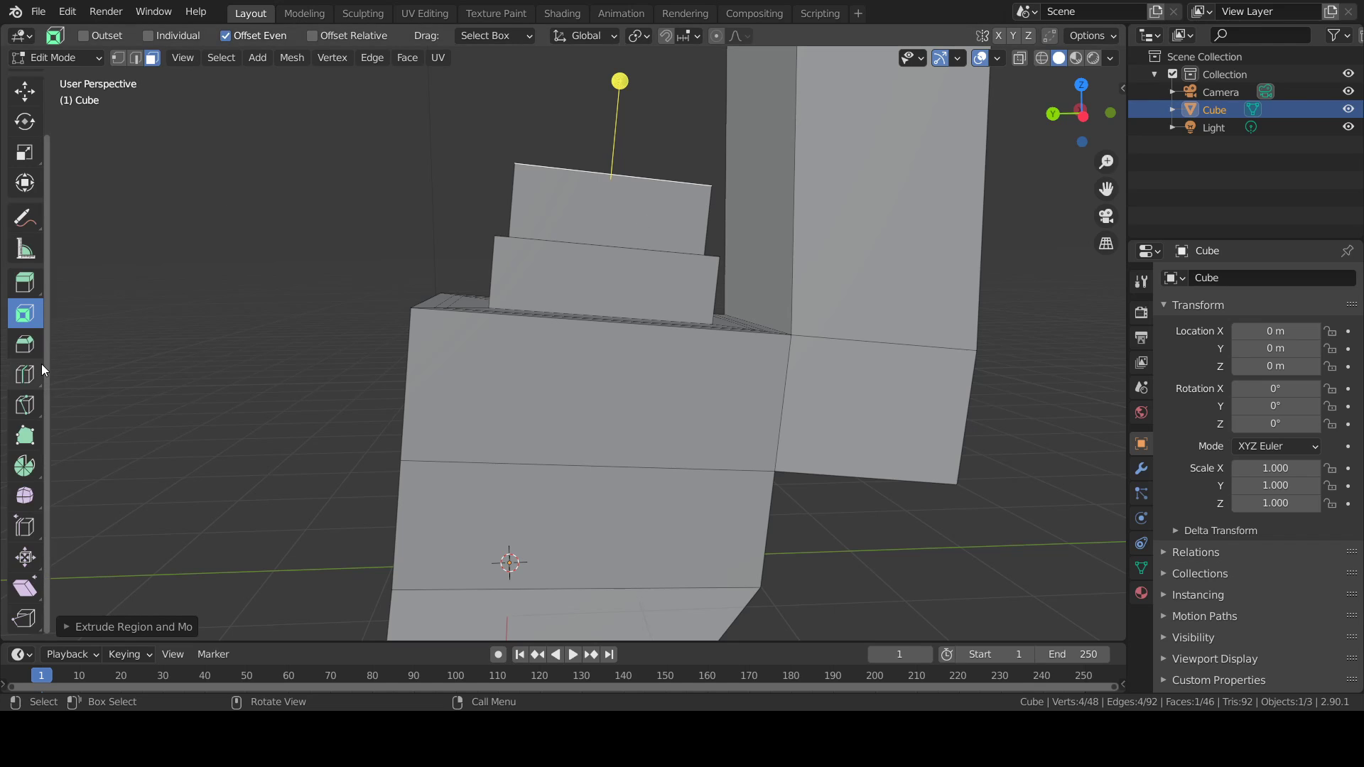
left_click(25, 347)
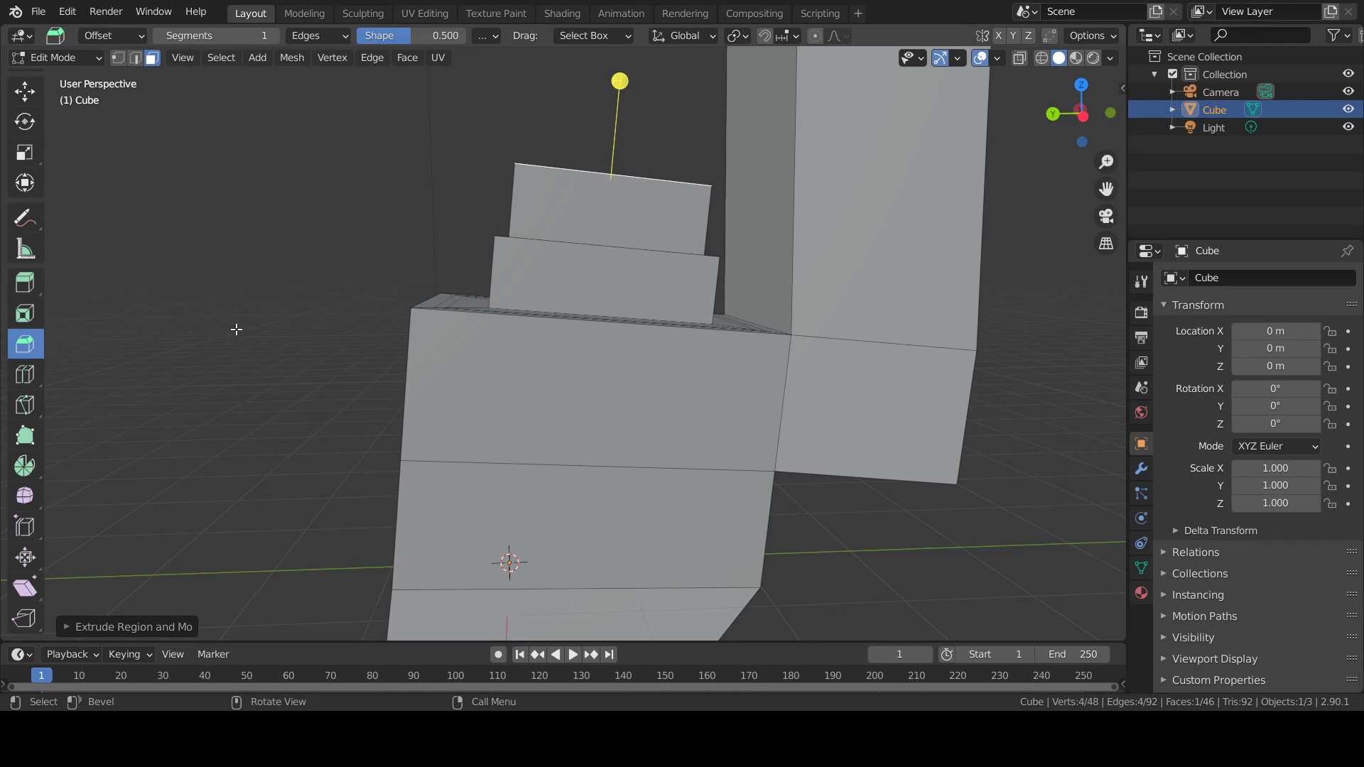
scroll(774, 305, "up", 2)
middle_click_drag(774, 306, 816, 384)
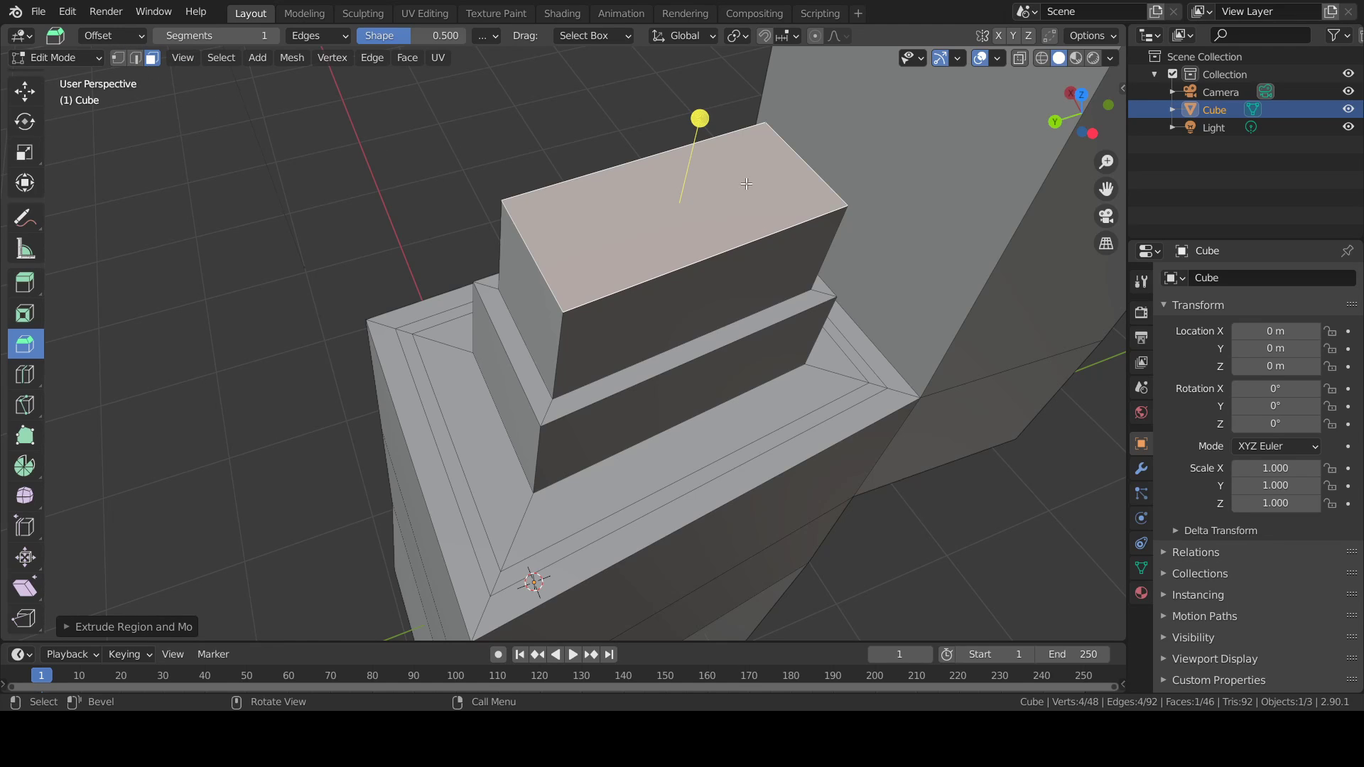
left_click_drag(700, 119, 740, 113)
middle_click_drag(806, 218, 771, 201)
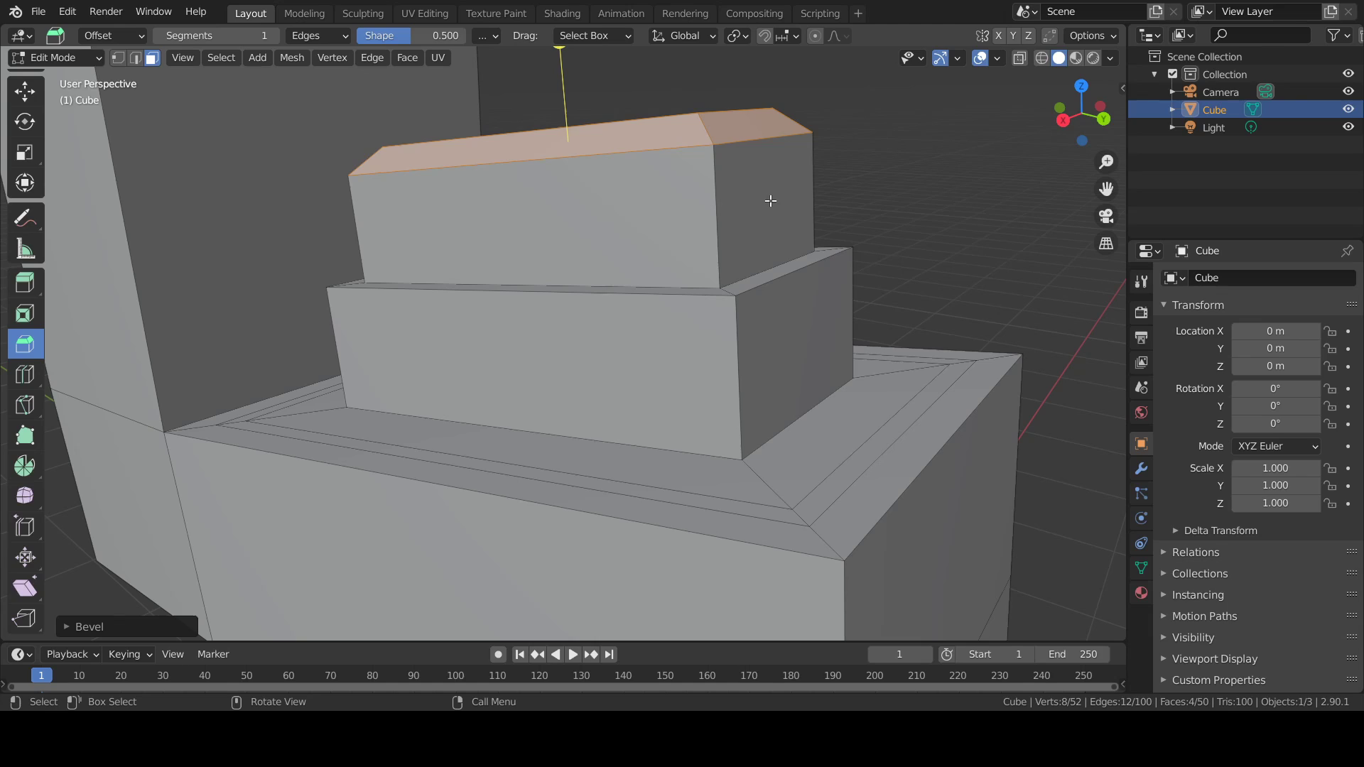
Clear the mesh selection and return to face select mode.
left_click(138, 60)
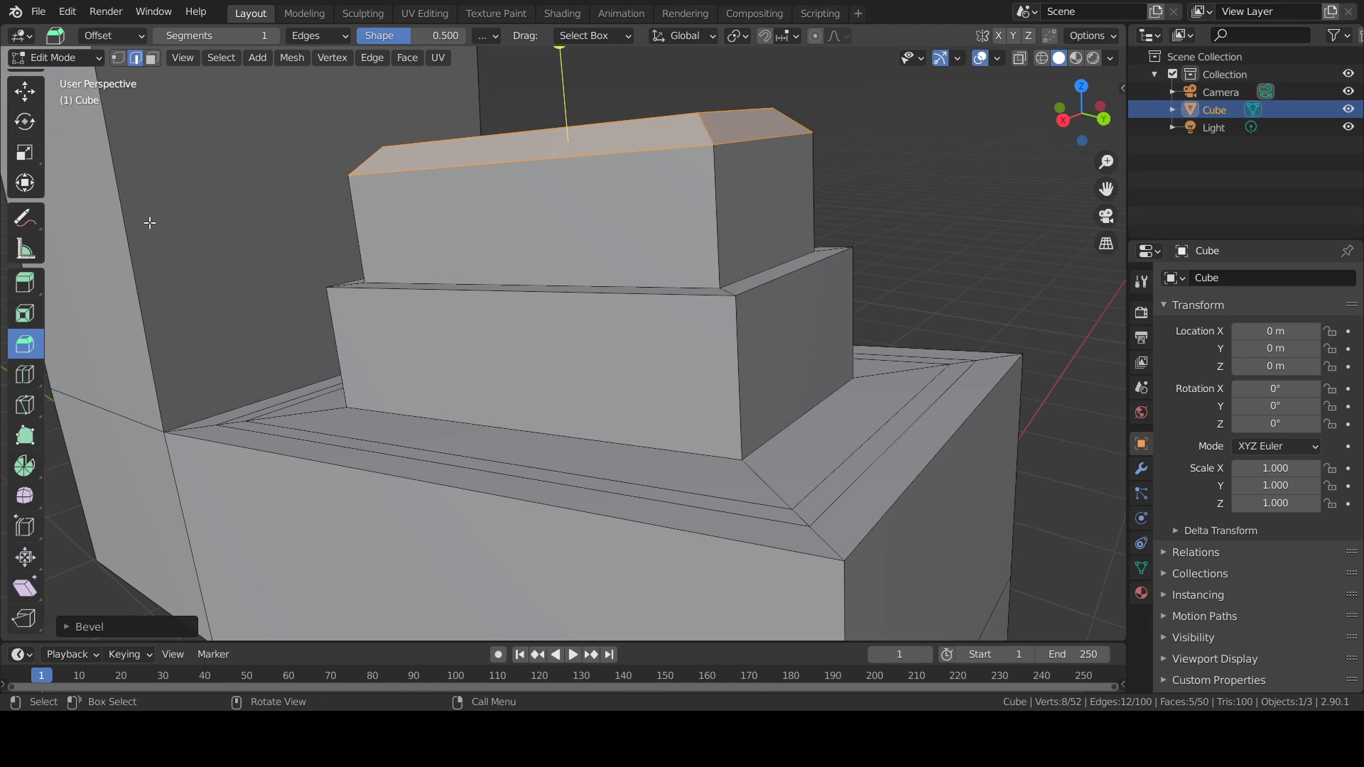
key("alt+a")
left_click(151, 59)
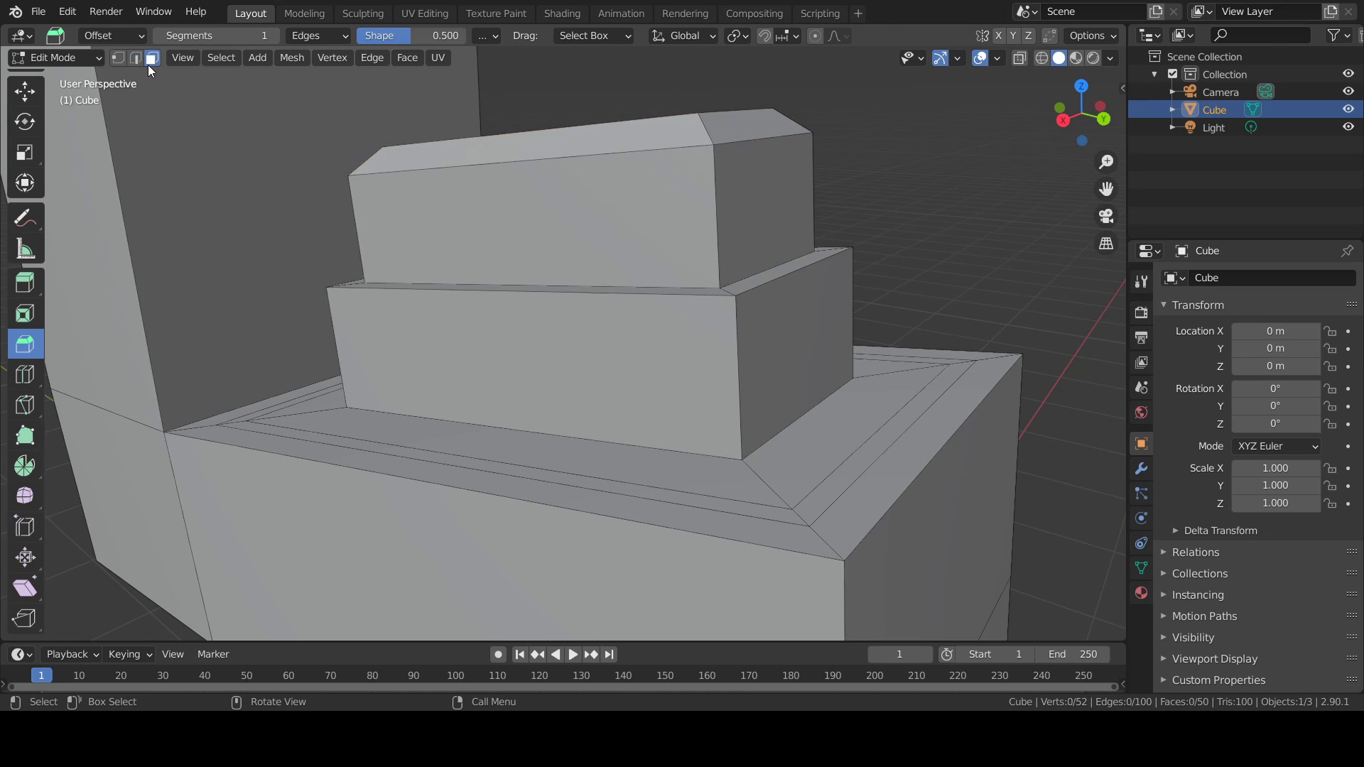
Add a single vertical loop cut through the middle of the stepped block and its base with the Loop Cut tool.
left_click(24, 374)
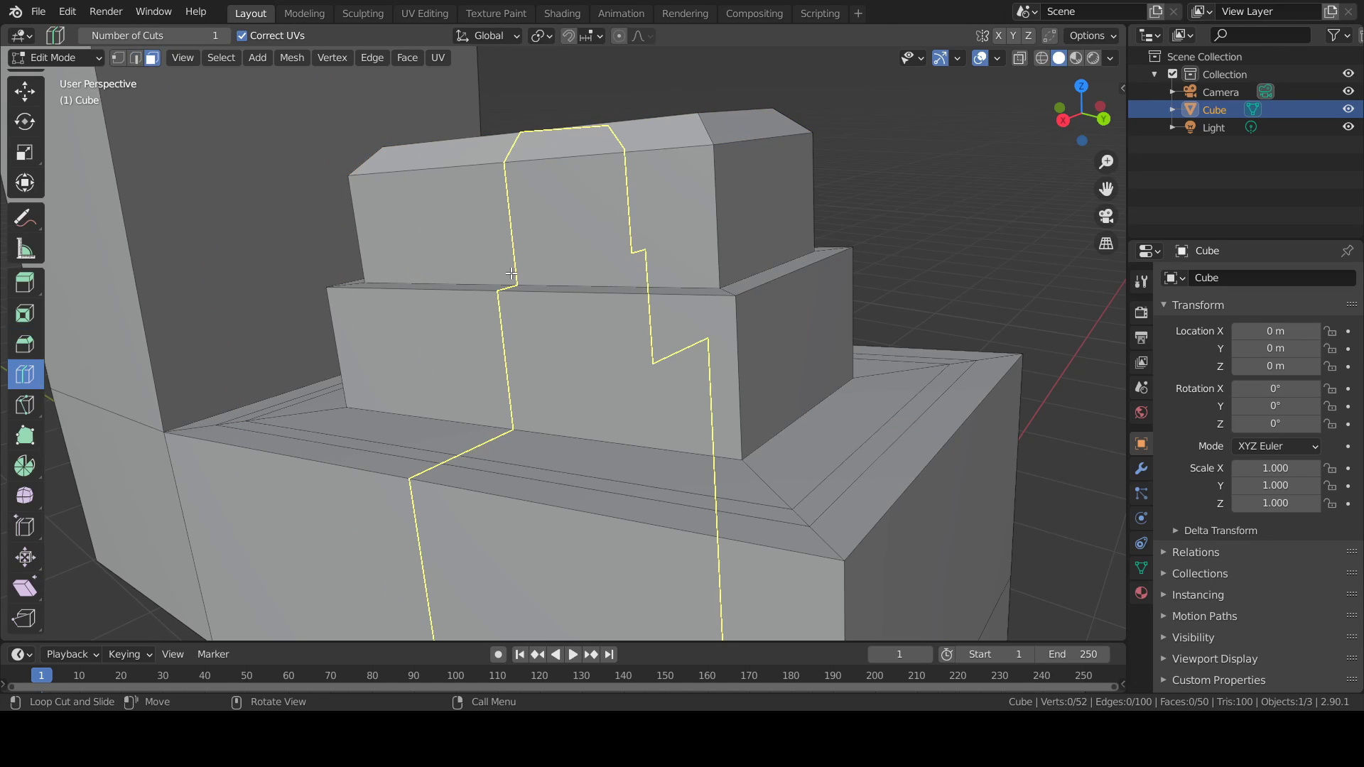
middle_click_drag(512, 272, 2, 348)
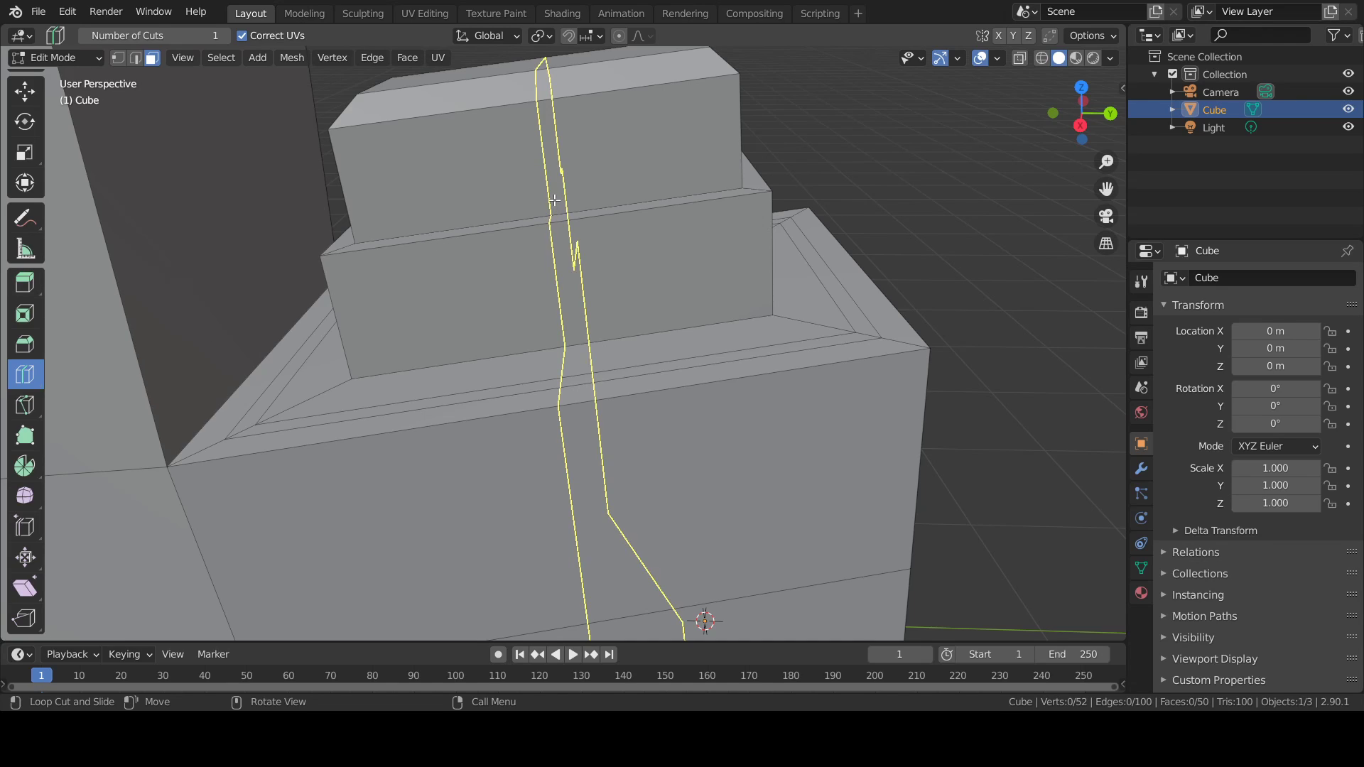
scroll(554, 201, "down", 5)
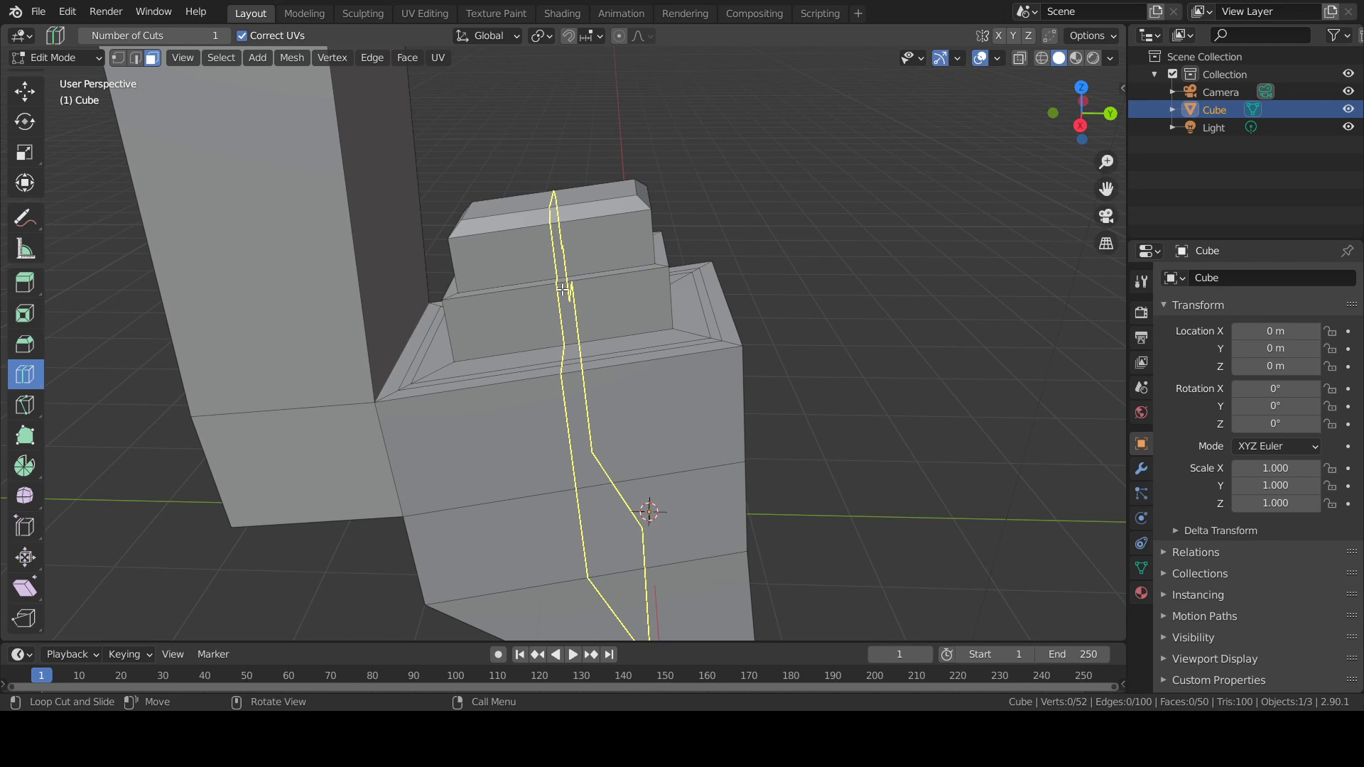
middle_click_drag(564, 290, 557, 283)
left_click(701, 256)
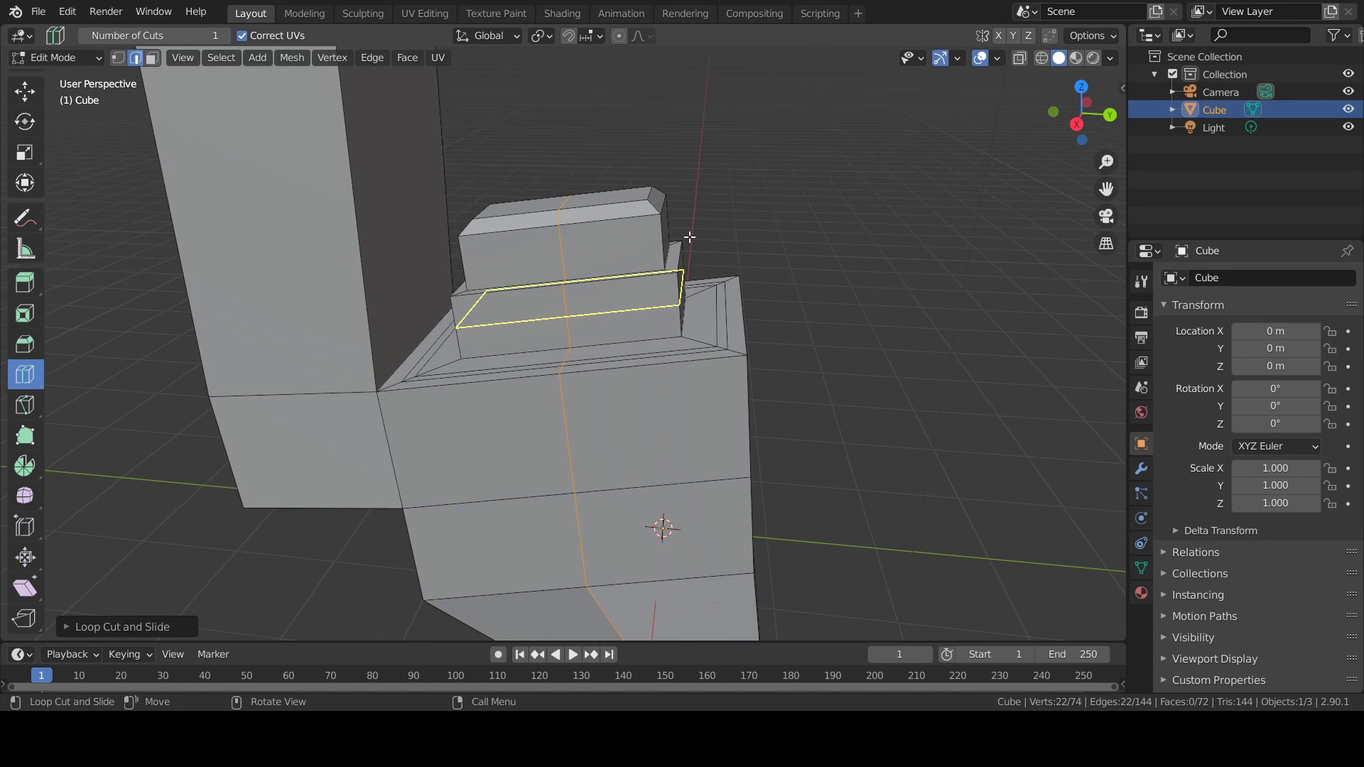
Try sliding a second vertical loop cut beside the first one on the stepped block, and undo it.
middle_click_drag(646, 365, 682, 608)
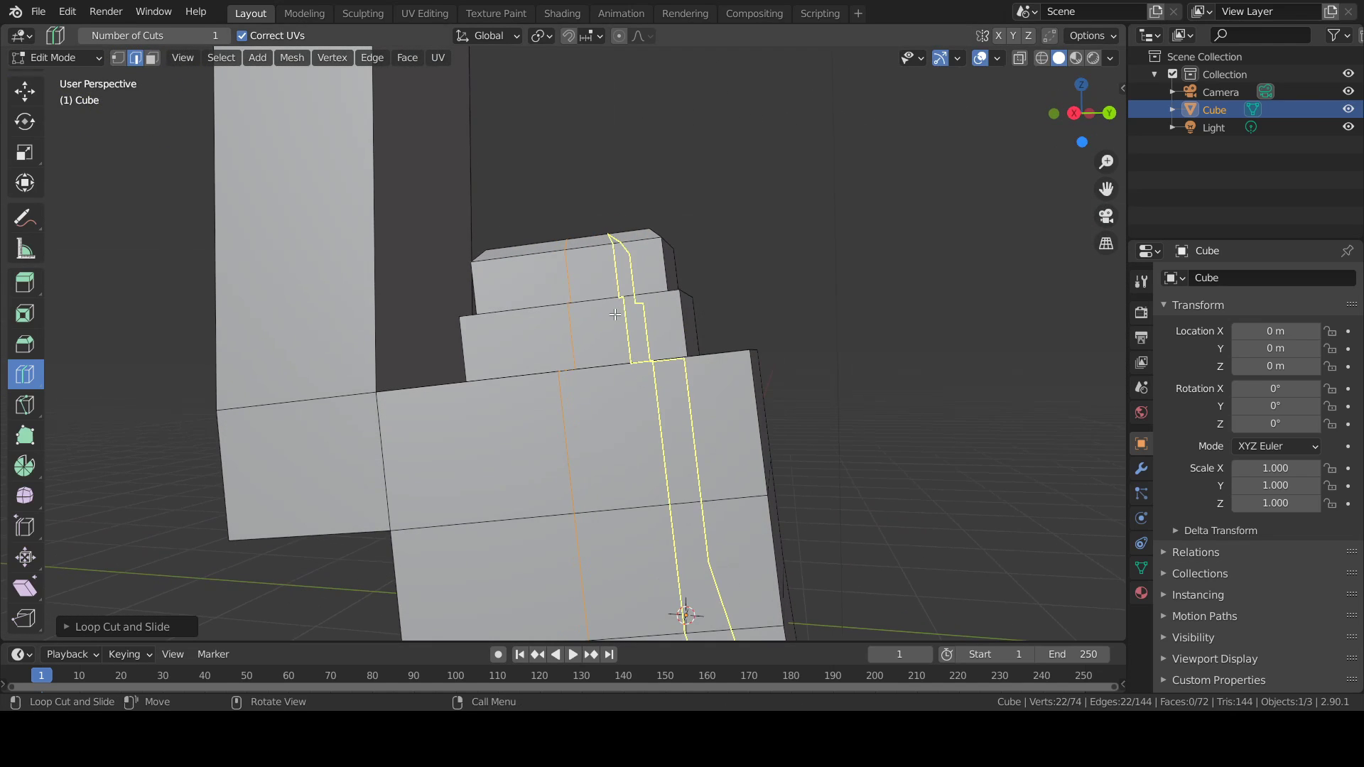
left_click_drag(683, 608, 595, 315)
left_click_drag(656, 324, 634, 281)
key("ctrl+z")
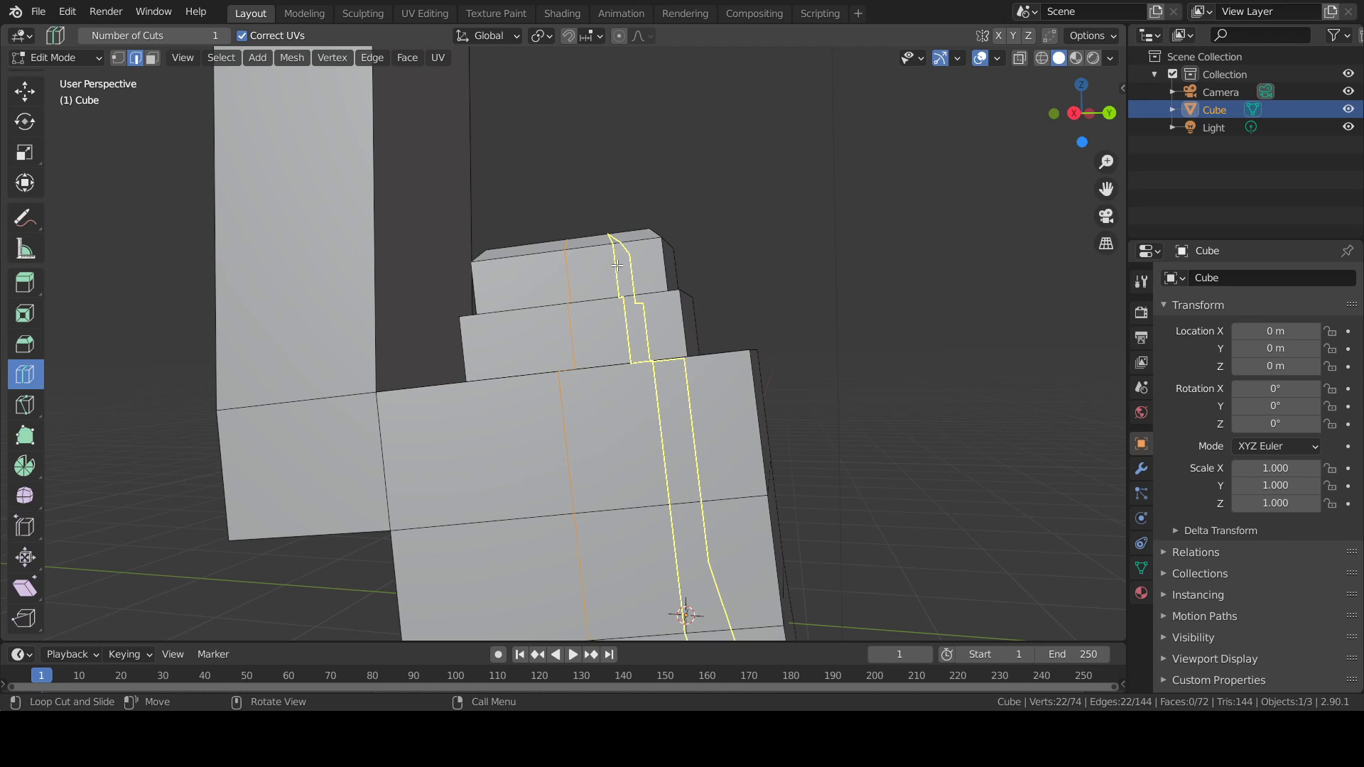
Add a second vertical loop cut through the stepped block, slid between the middle cut and the outer edge.
mouse_move(617, 265)
left_mouse_down()
mouse_move(601, 264)
mouse_move(615, 264)
left_mouse_up()
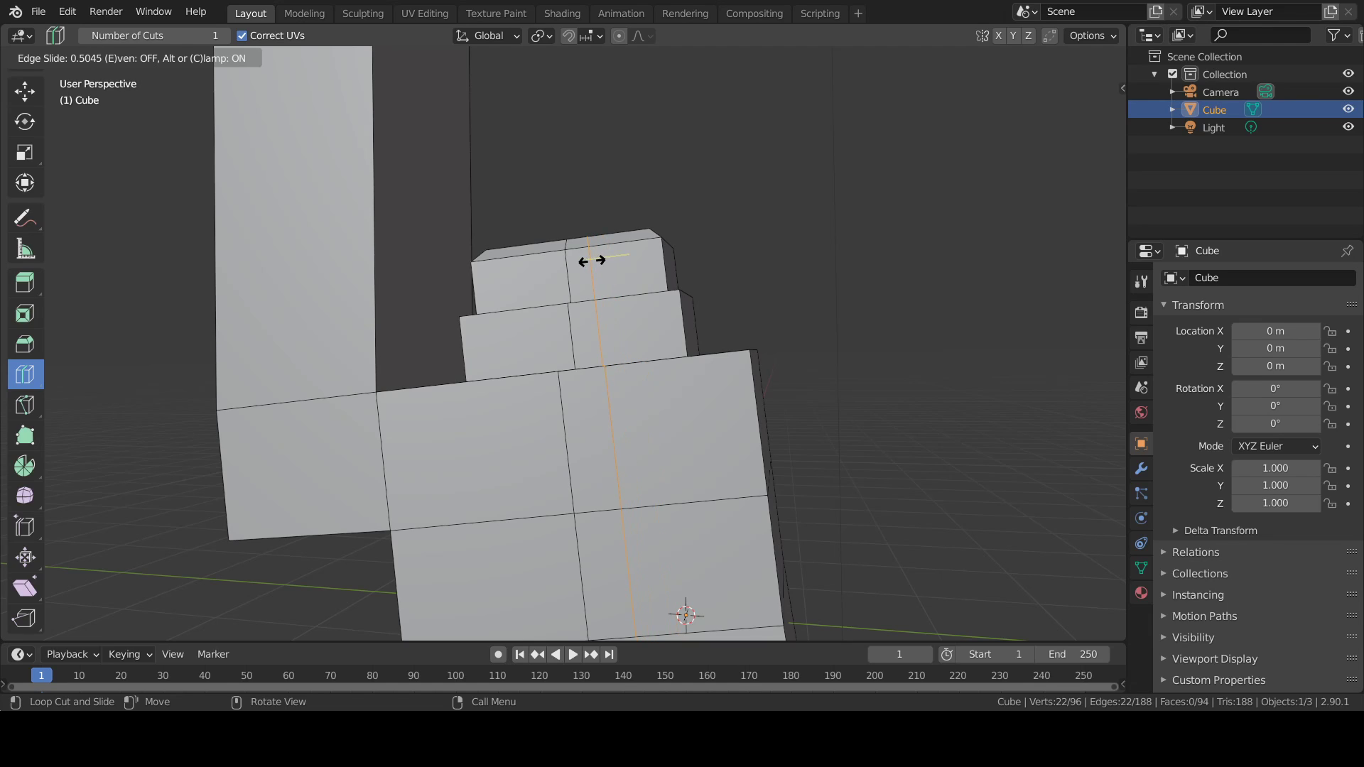
mouse_move(592, 260)
left_mouse_down()
mouse_move(650, 261)
mouse_move(587, 256)
mouse_move(629, 258)
mouse_move(603, 257)
left_mouse_up()
middle_click_drag(682, 293, 711, 363)
middle_click_drag(699, 305, 778, 263)
middle_click_drag(617, 439, 577, 424)
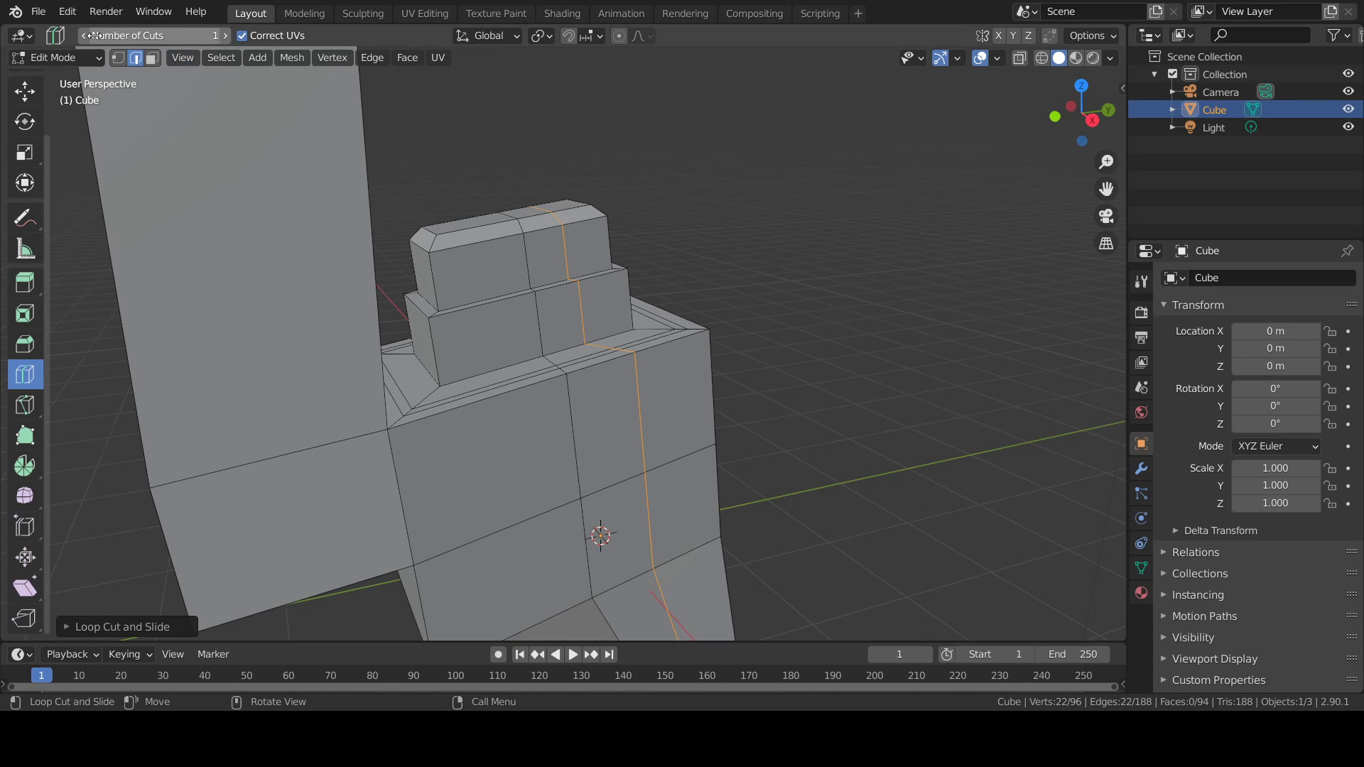
Set the number of cuts to 5 and add evenly spaced horizontal loop cuts around the tall column.
left_click(211, 36)
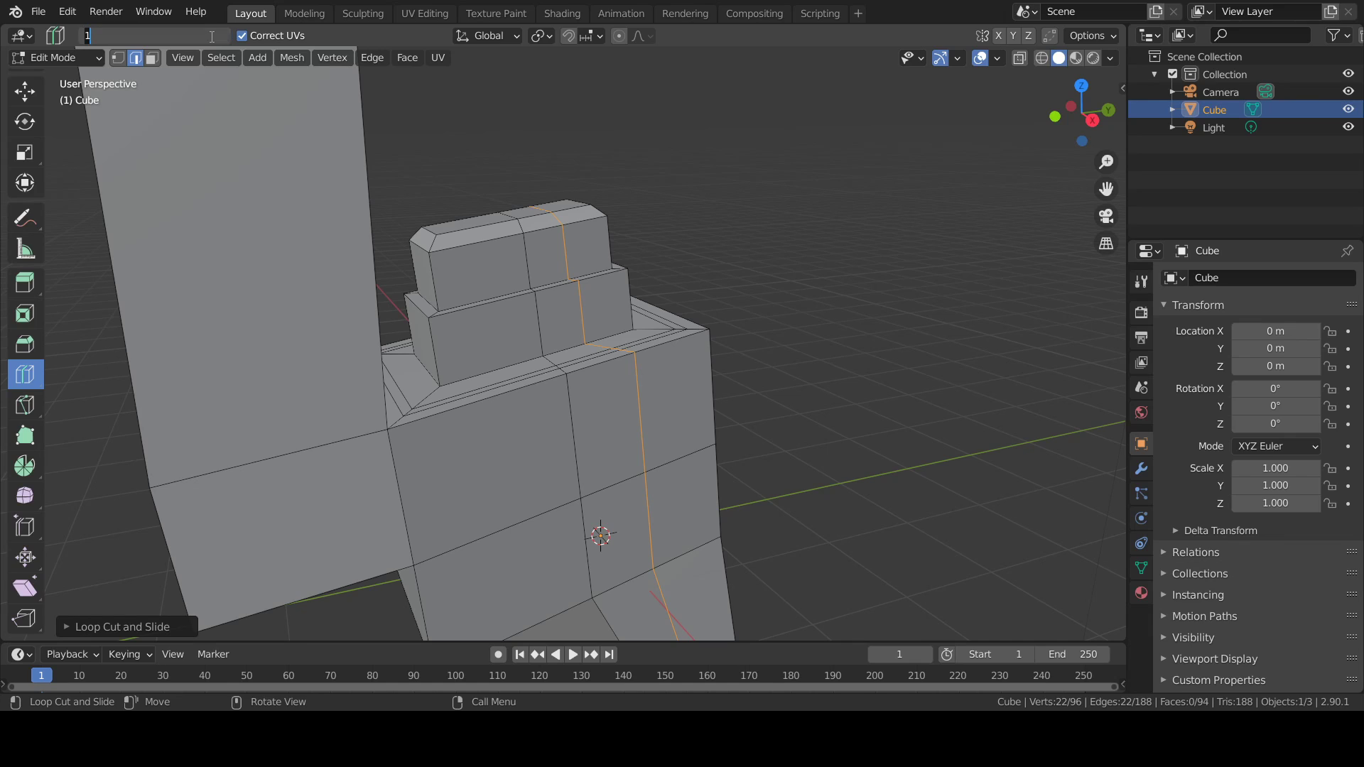
key("Return")
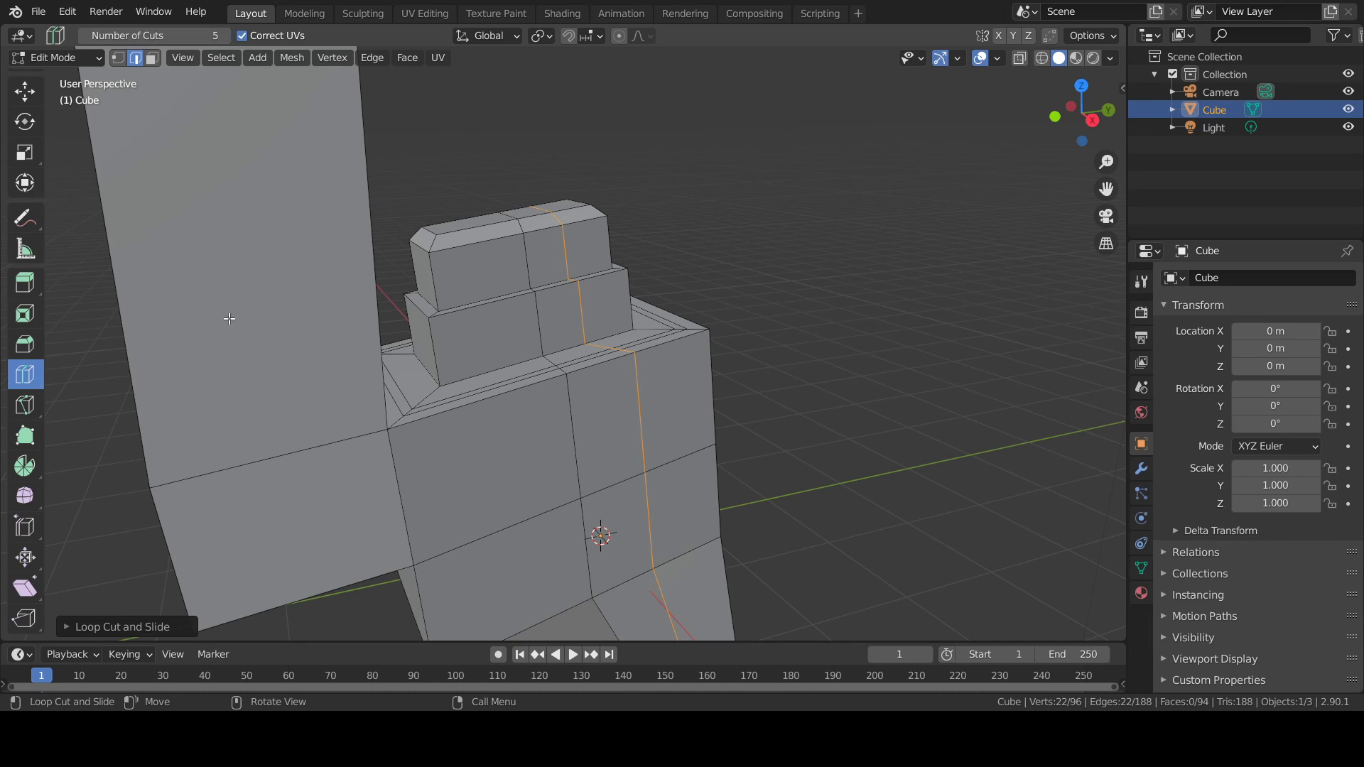
middle_click_drag(398, 252, 364, 219)
middle_click_drag(137, 162, 277, 257, "shift")
scroll(277, 258, "down", 2)
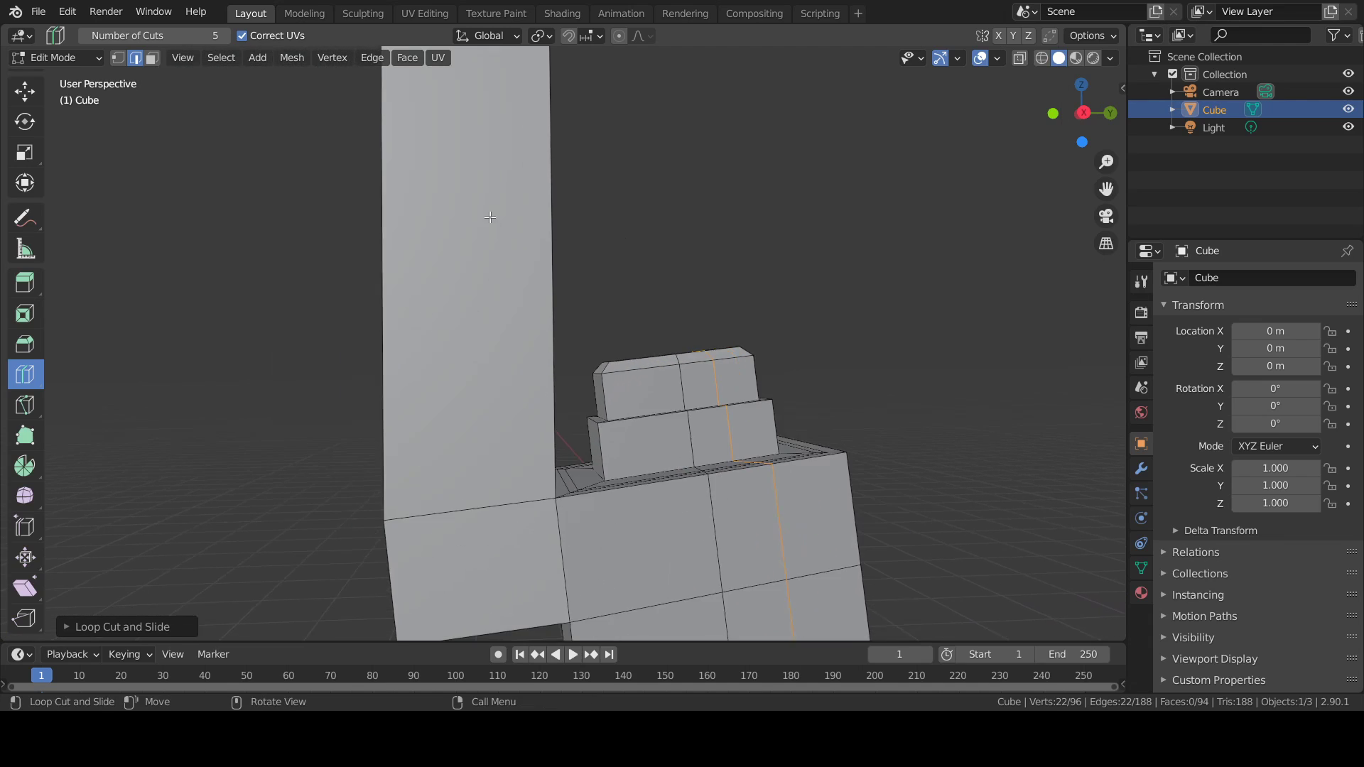
middle_click_drag(523, 249, 589, 359, "shift")
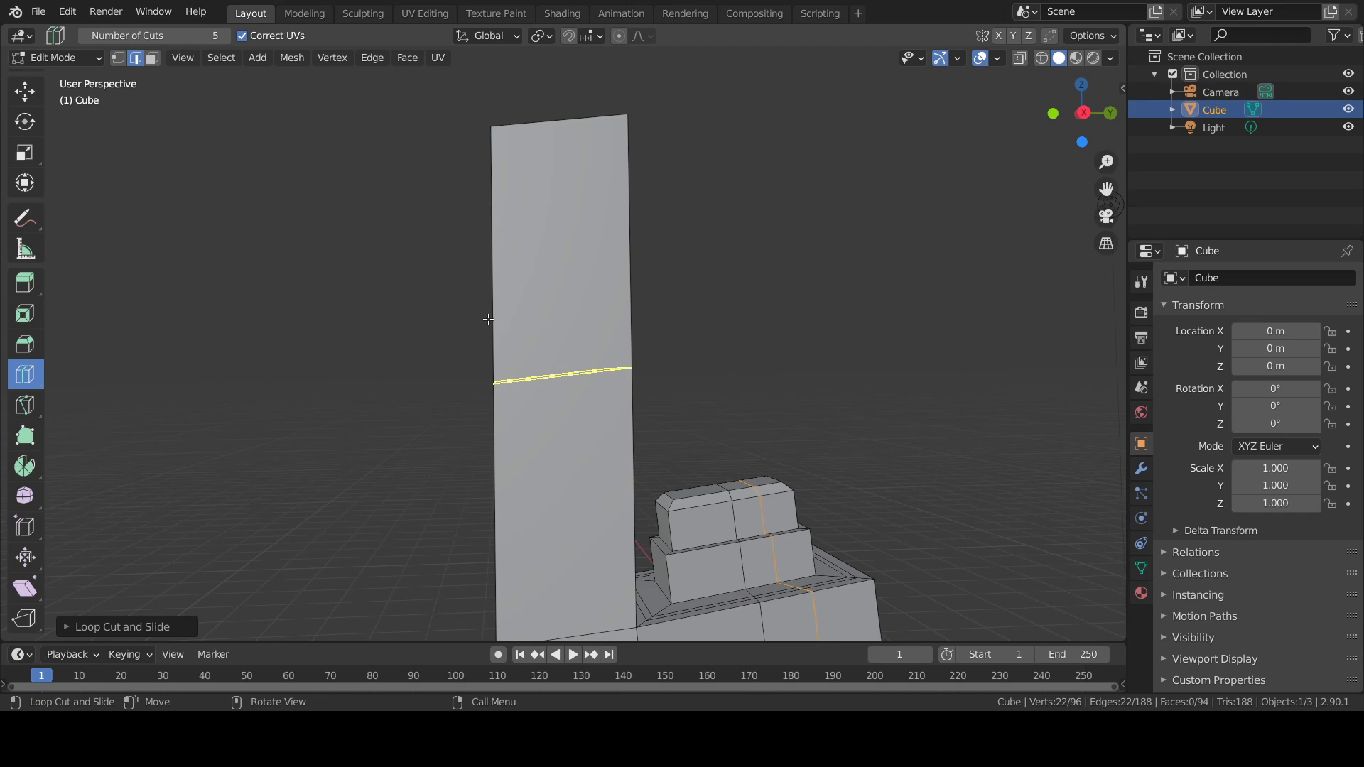
scroll(456, 362, "up", 1)
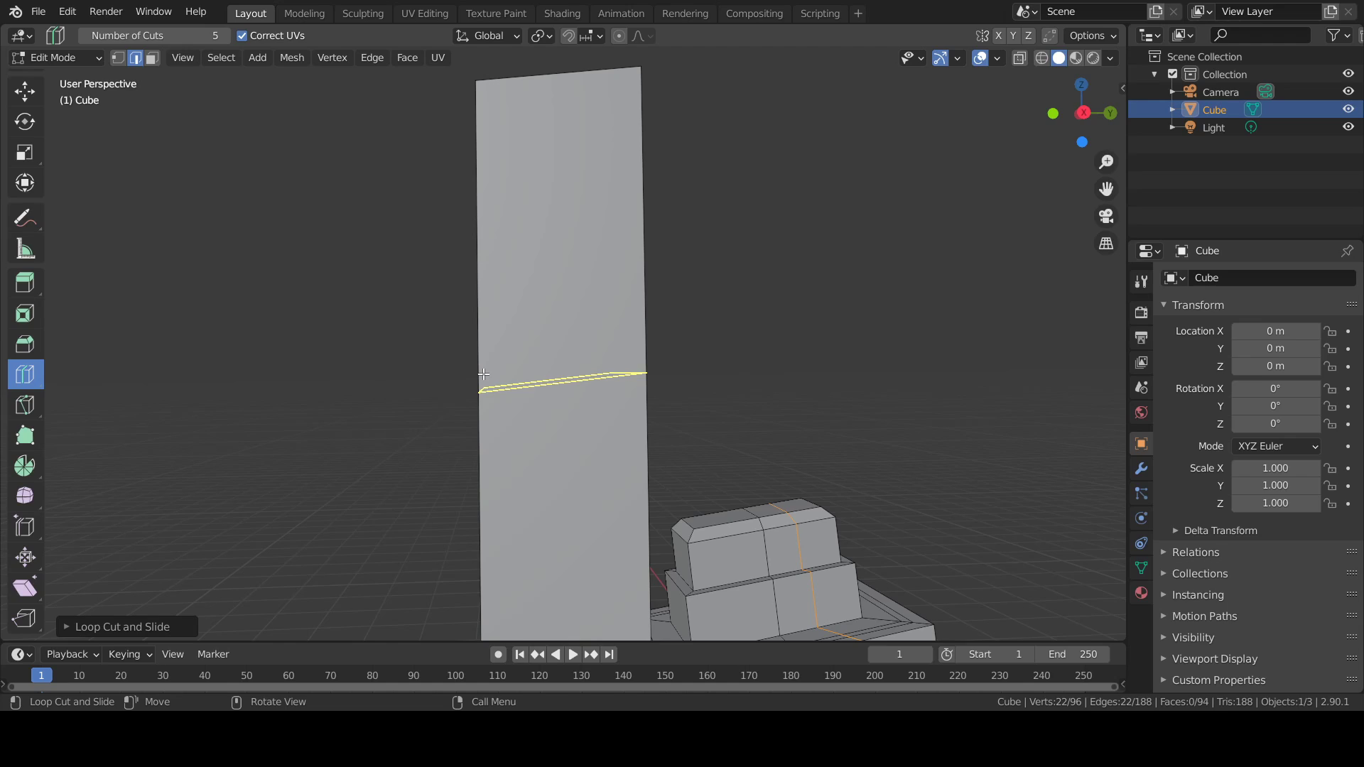
left_click(455, 359)
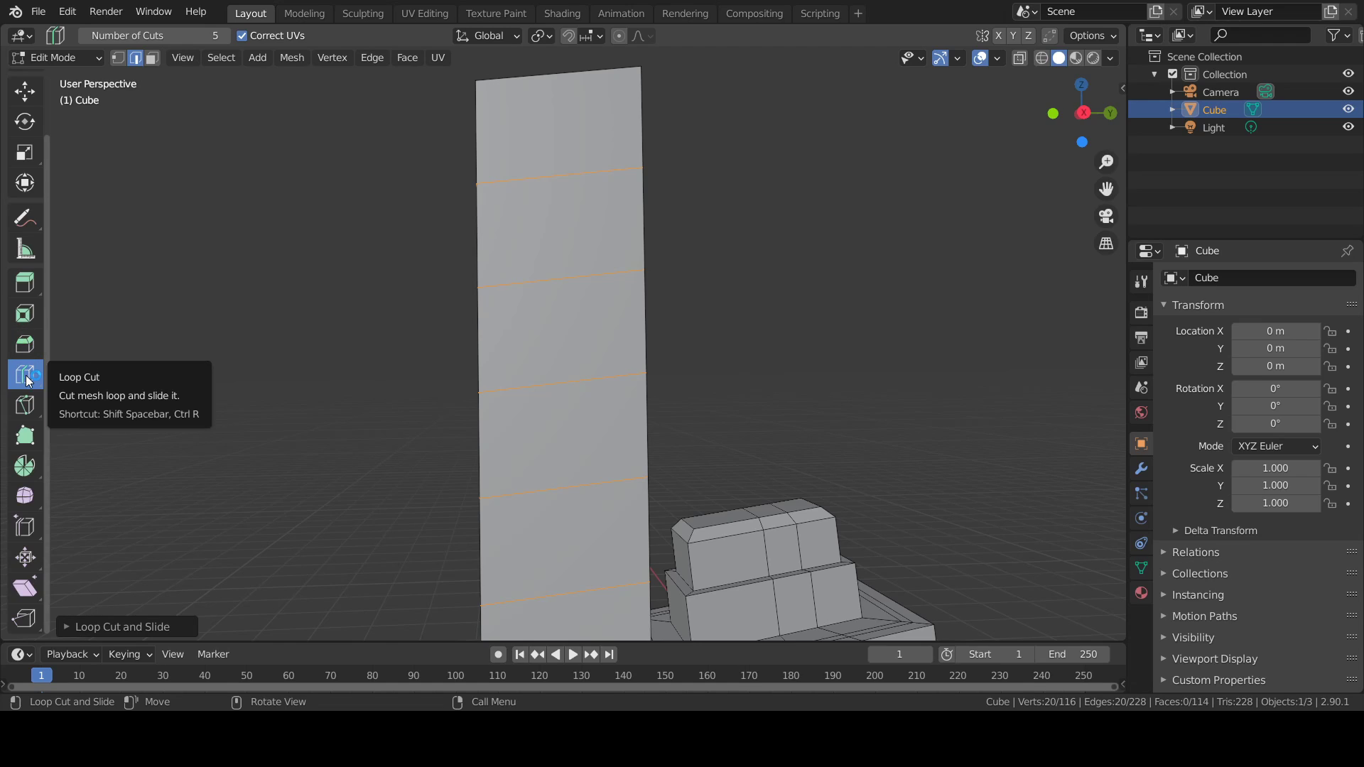
Bevel the tall column's top face with the Bevel tool, using 5 segments to round its edges.
left_click(34, 346)
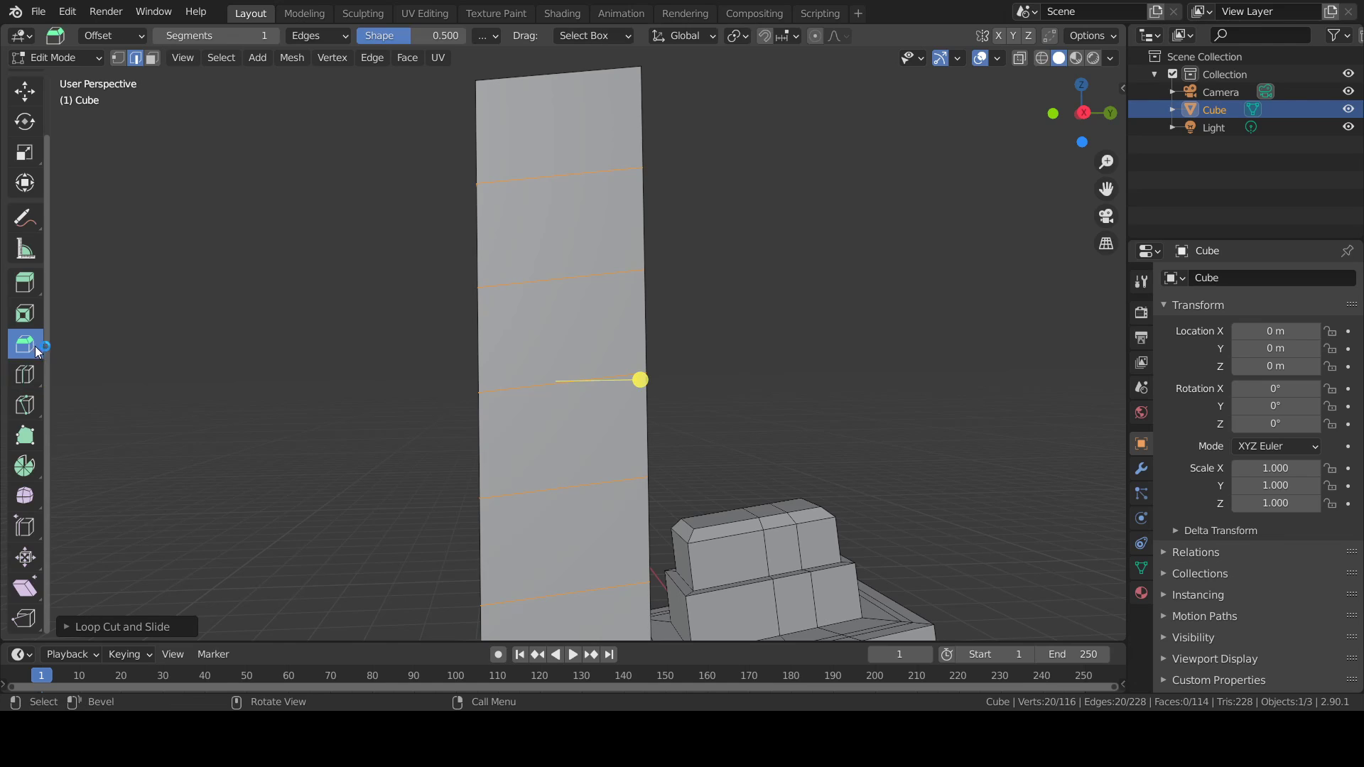
middle_click_drag(585, 182, 614, 287)
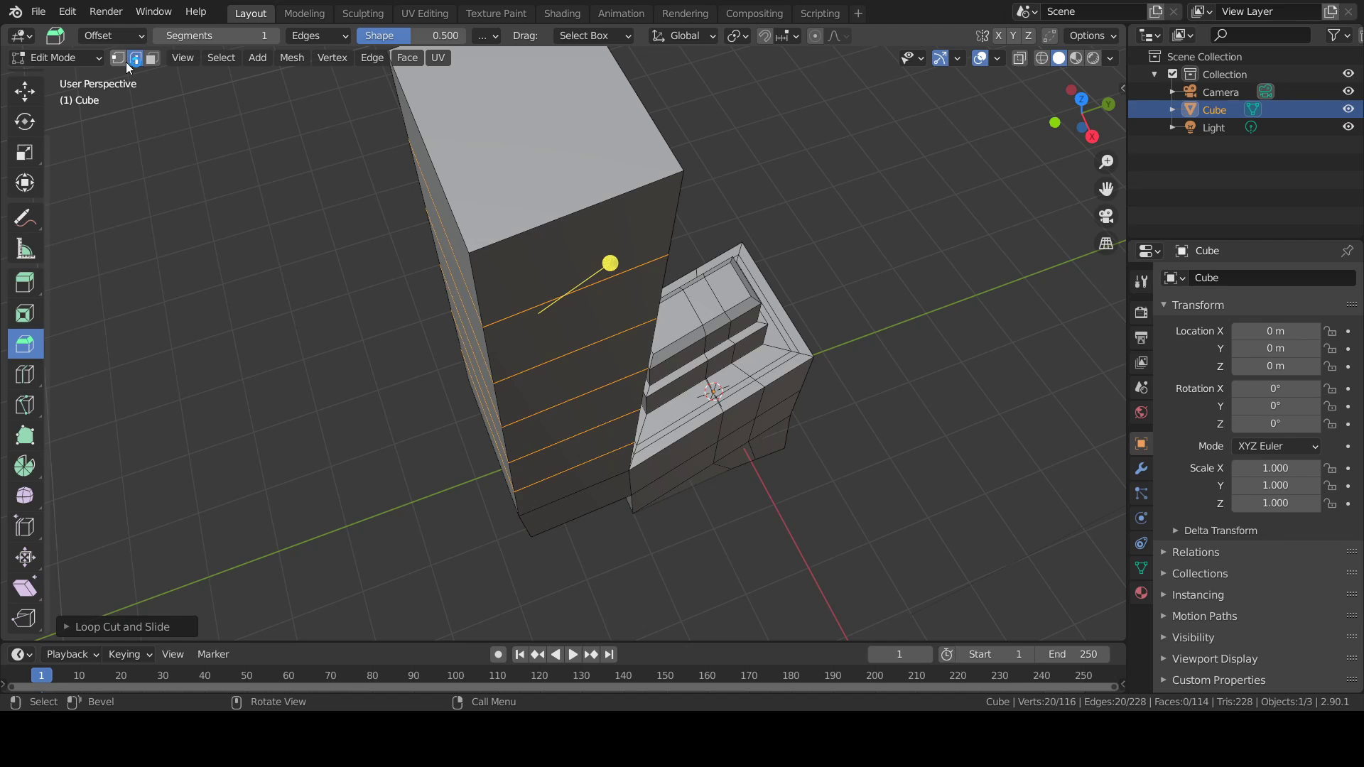
left_click(152, 58)
left_click(499, 151)
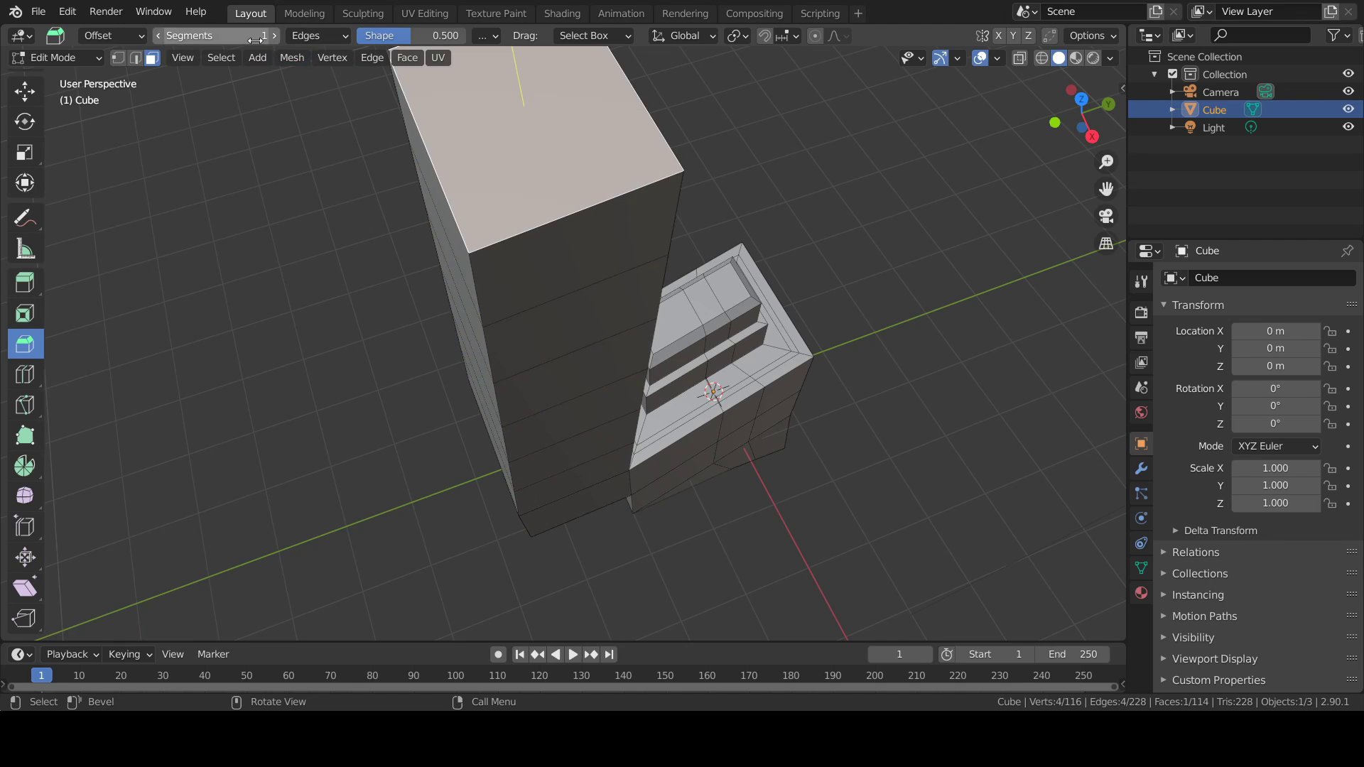
left_click(251, 36)
key("Return")
middle_click_drag(527, 138, 535, 177, "shift")
left_click_drag(538, 146, 524, 106)
middle_click_drag(523, 107, 564, 30)
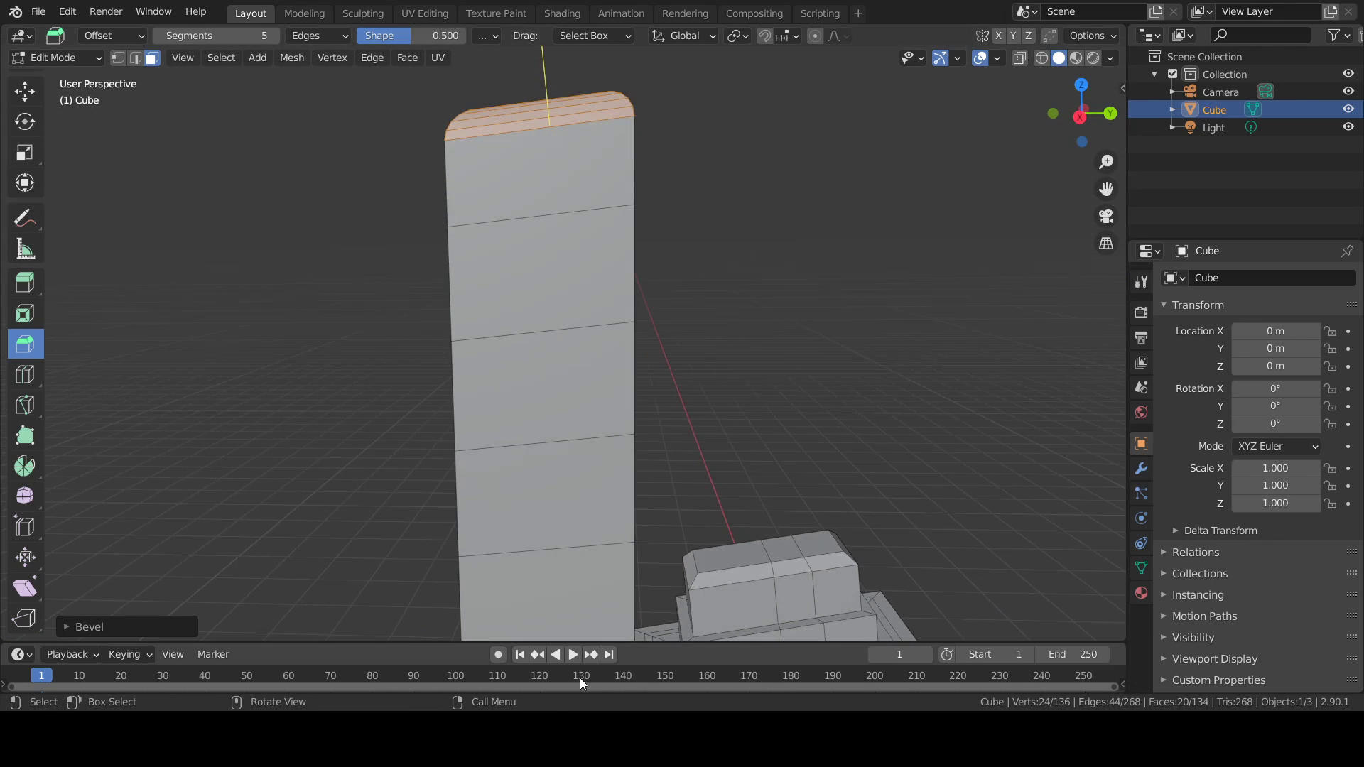
Try different cut counts for a vertical loop cut on the column, and place one centred cut without sliding.
left_click(25, 364)
left_click(24, 344)
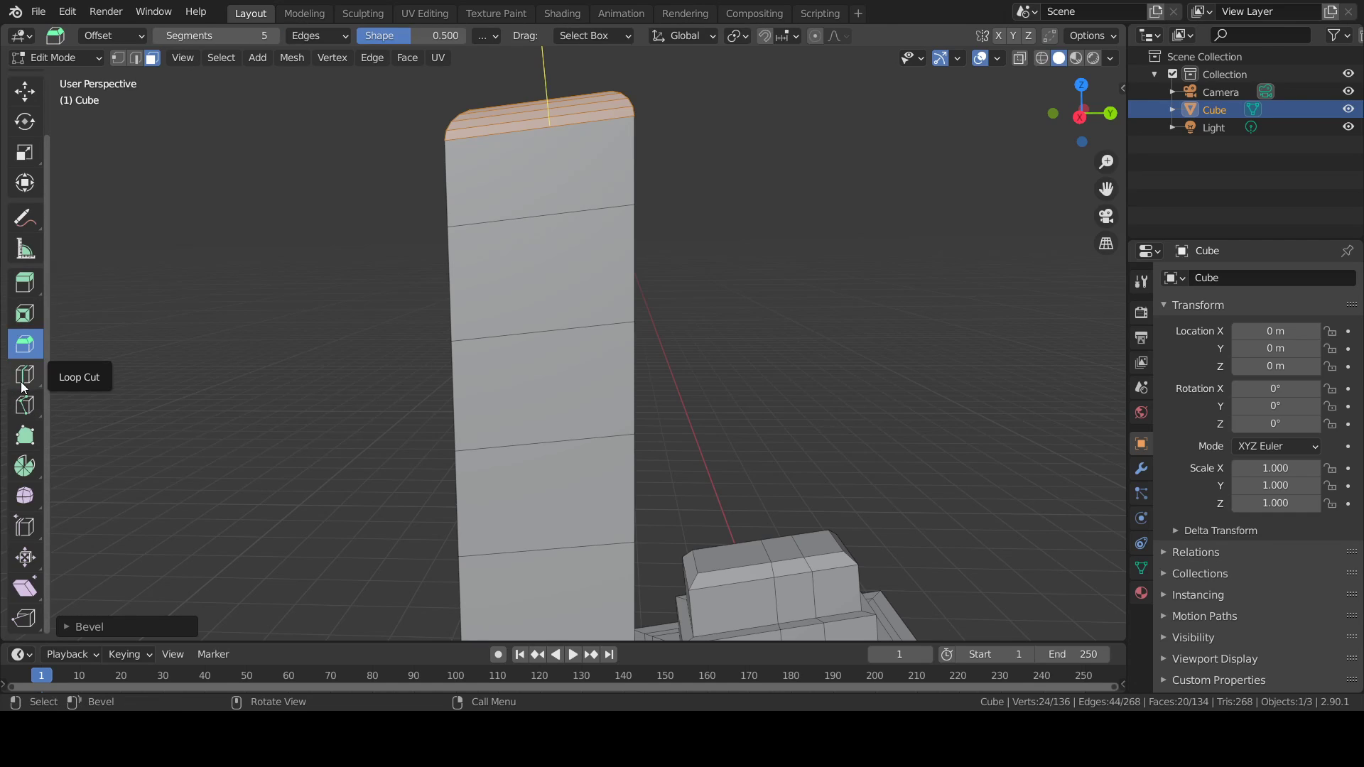
key("ctrl+r")
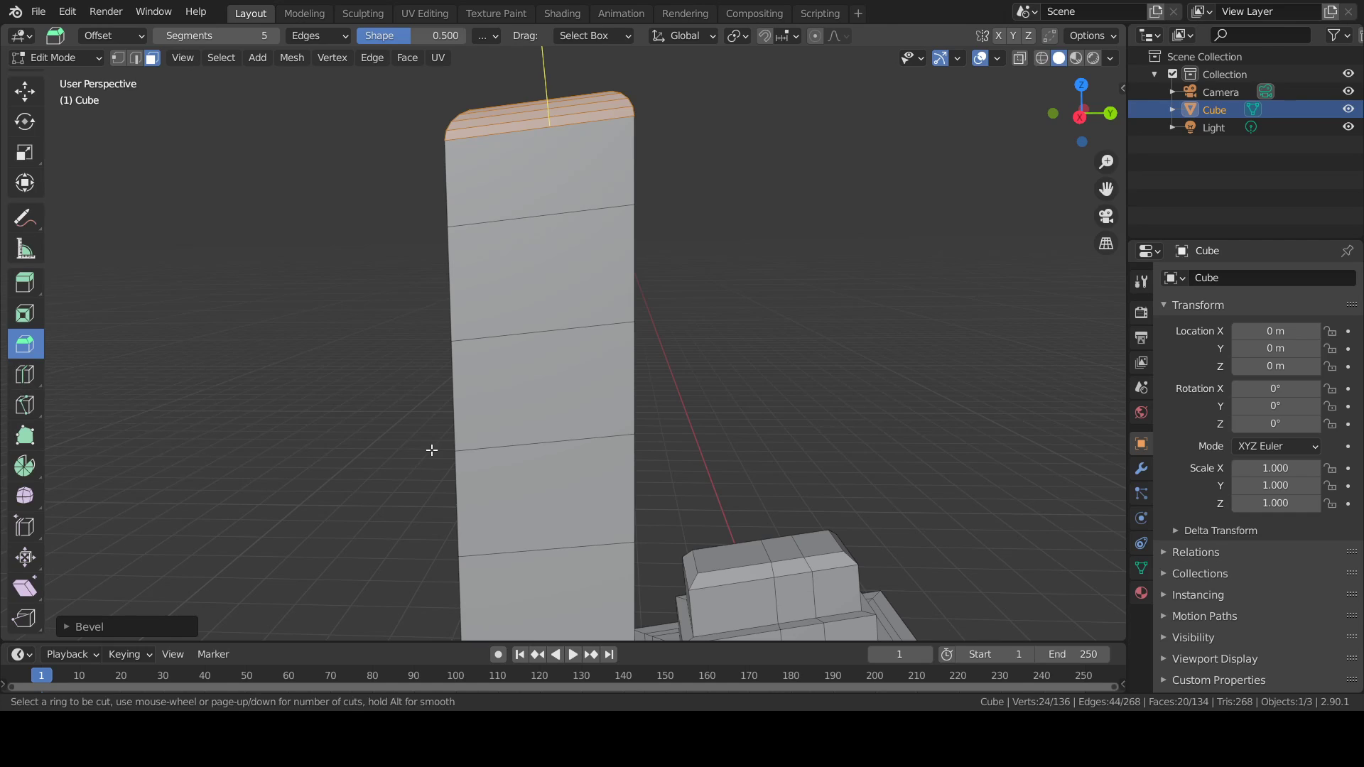
scroll(471, 290, "up", 2)
scroll(471, 290, "down", 2)
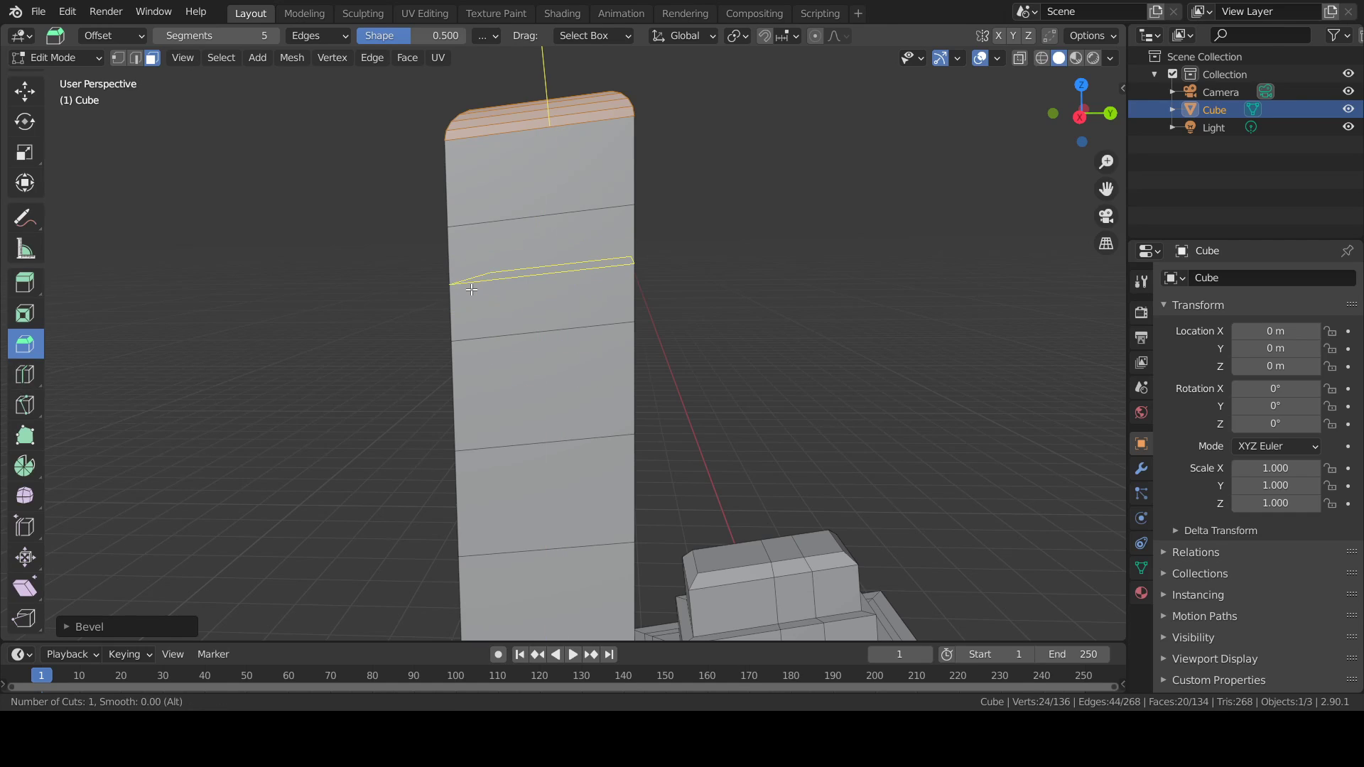
scroll(471, 290, "up", 12)
scroll(516, 263, "down", 2)
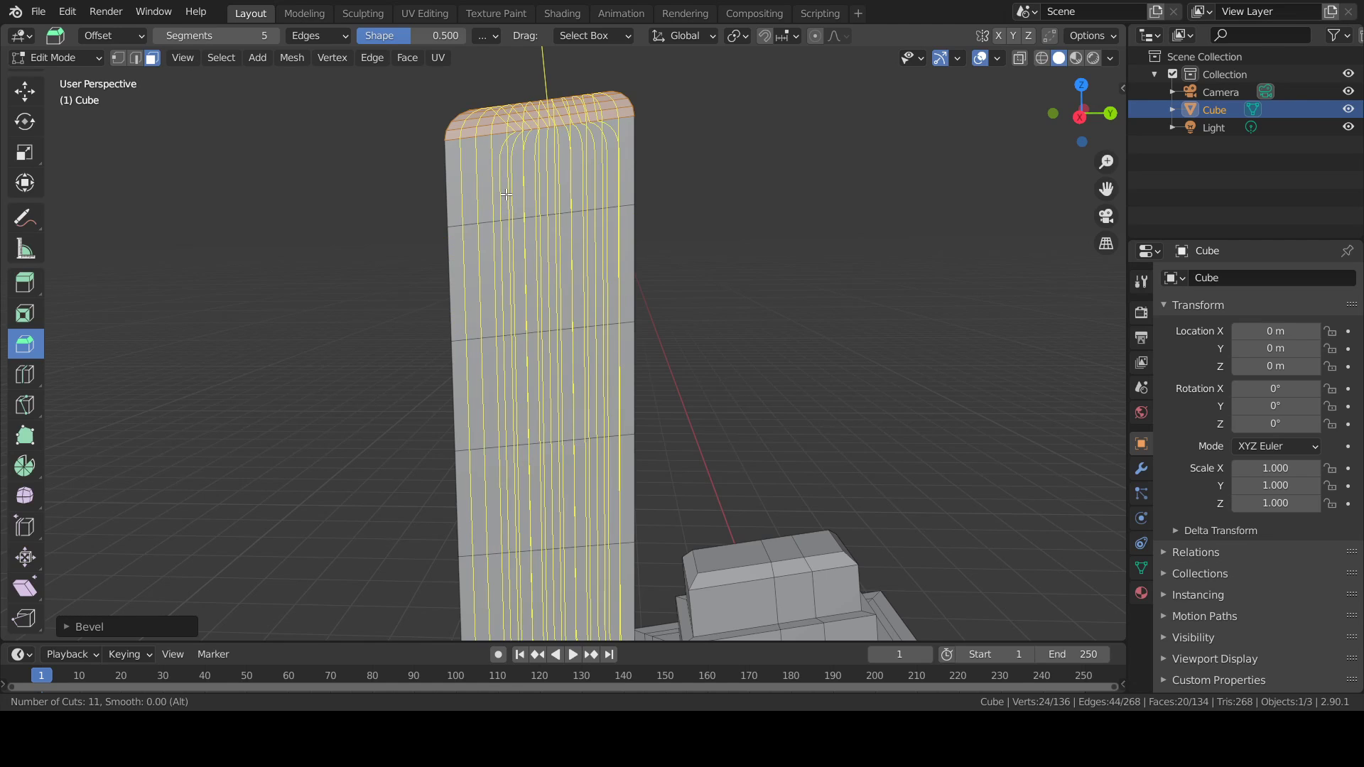
scroll(507, 194, "up", 13)
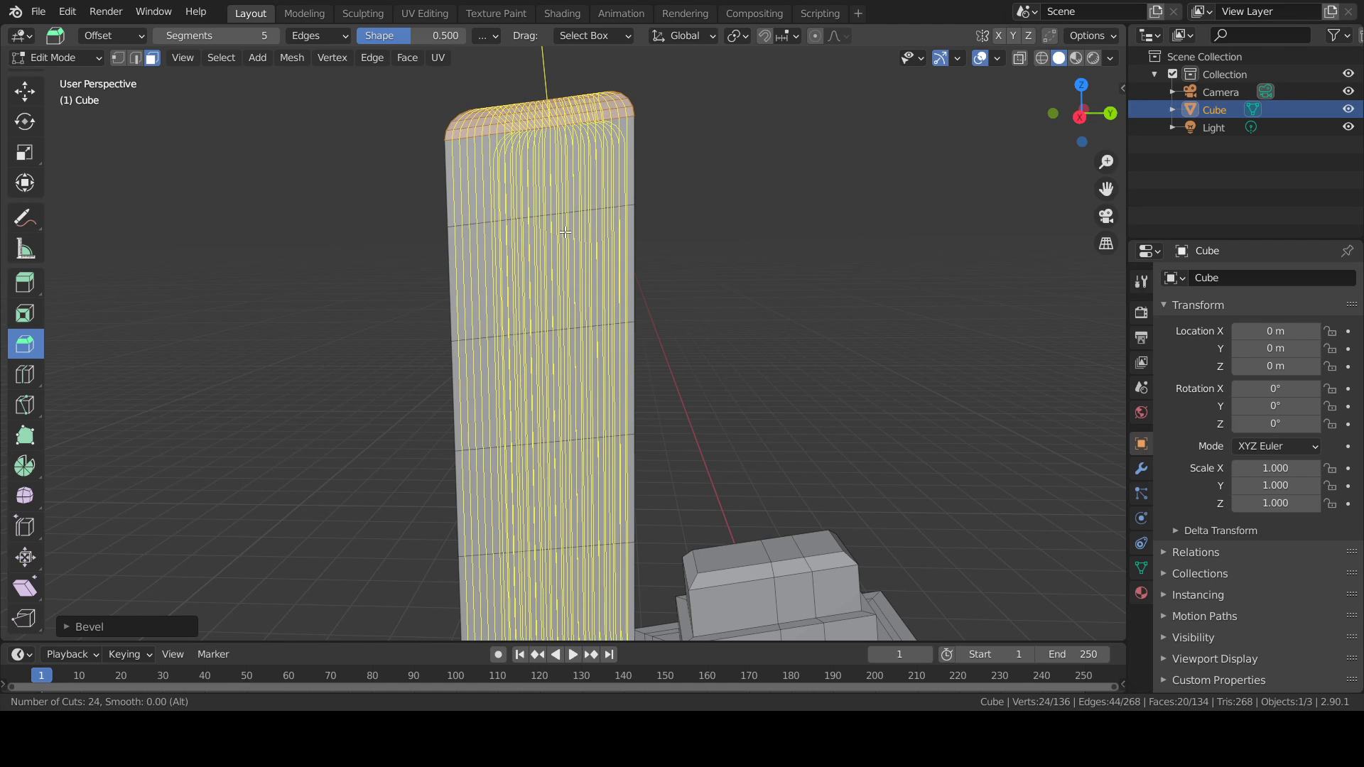
scroll(565, 233, "down", 1)
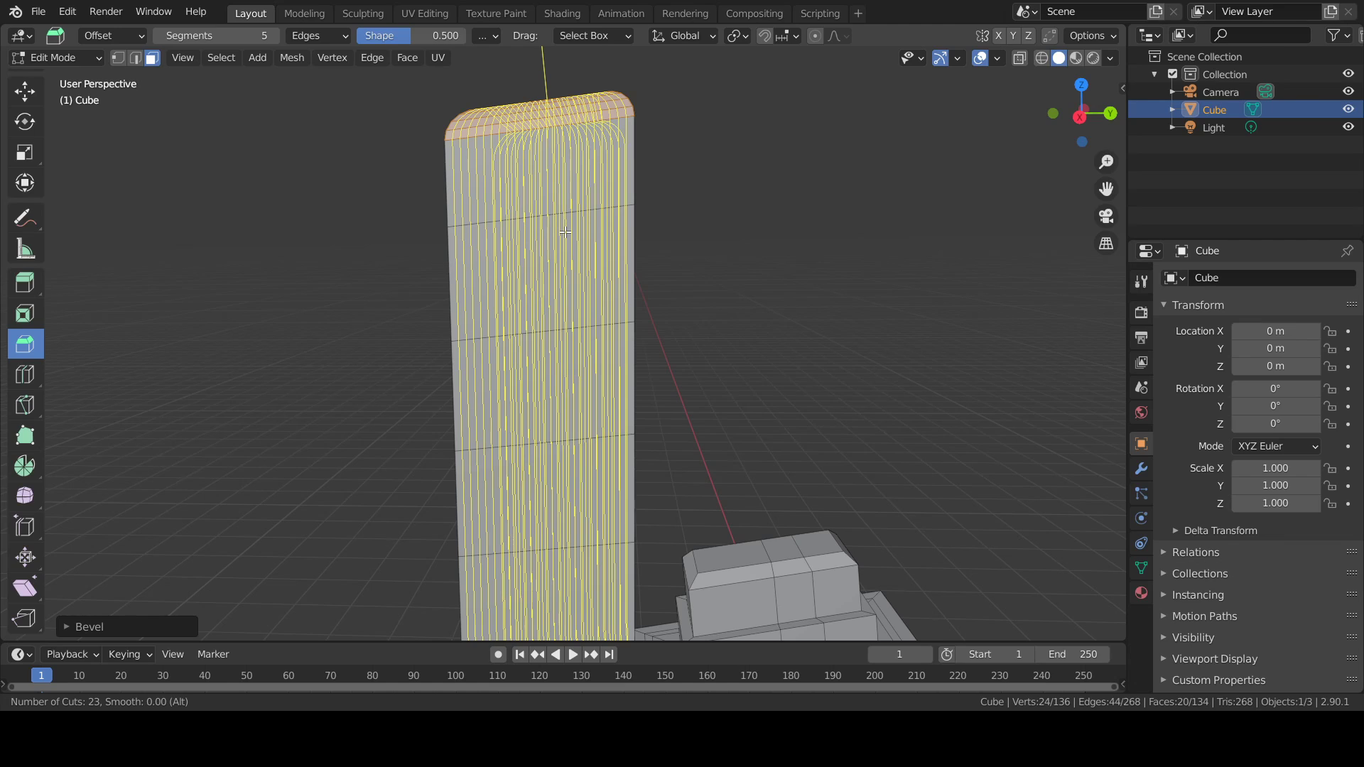
scroll(565, 232, "down", 20)
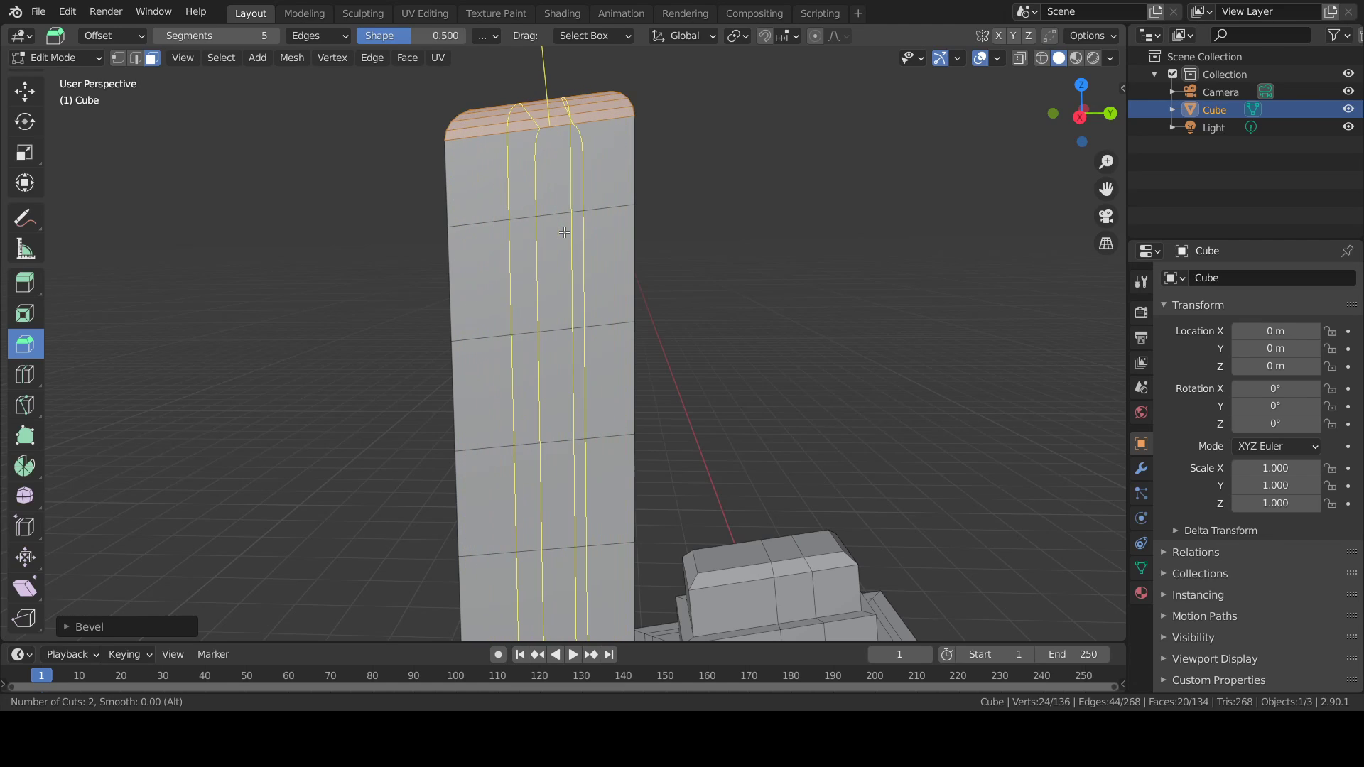
left_click(565, 232)
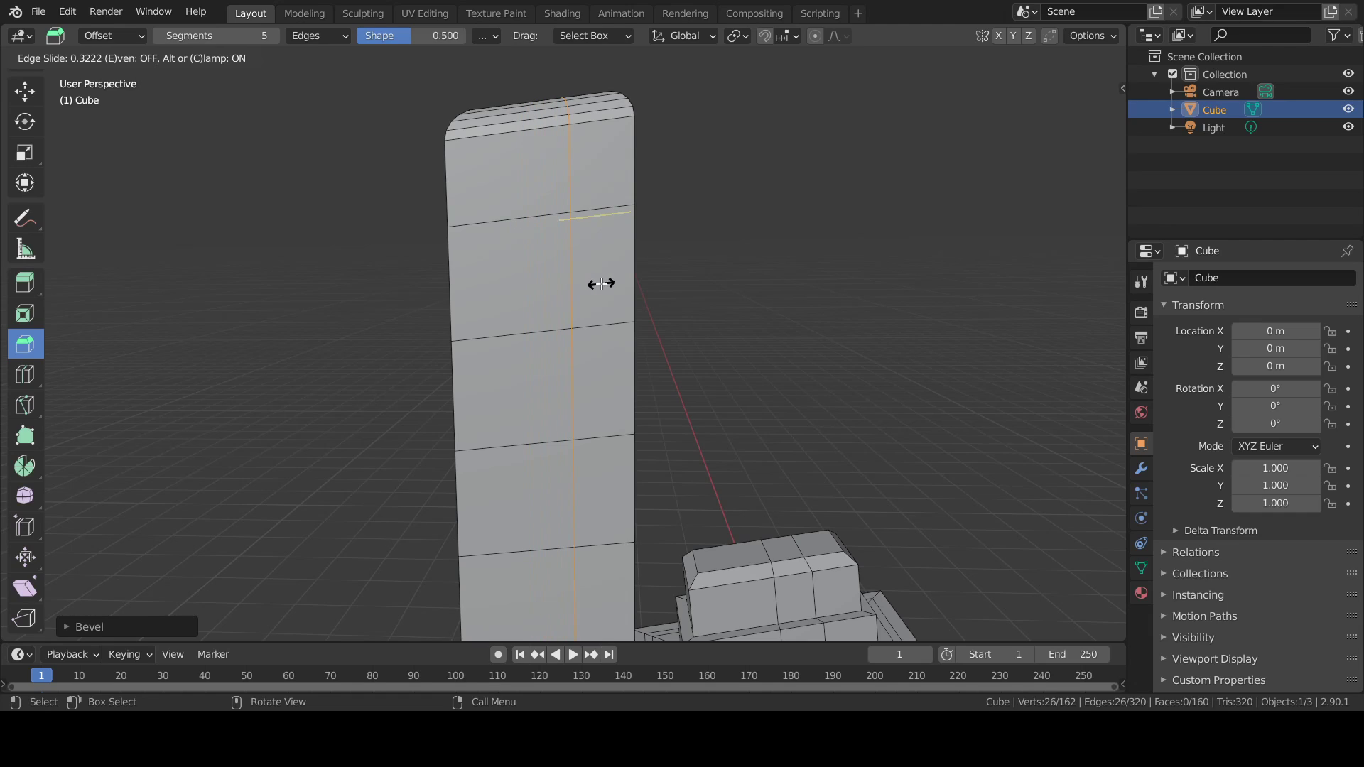
right_click(601, 283)
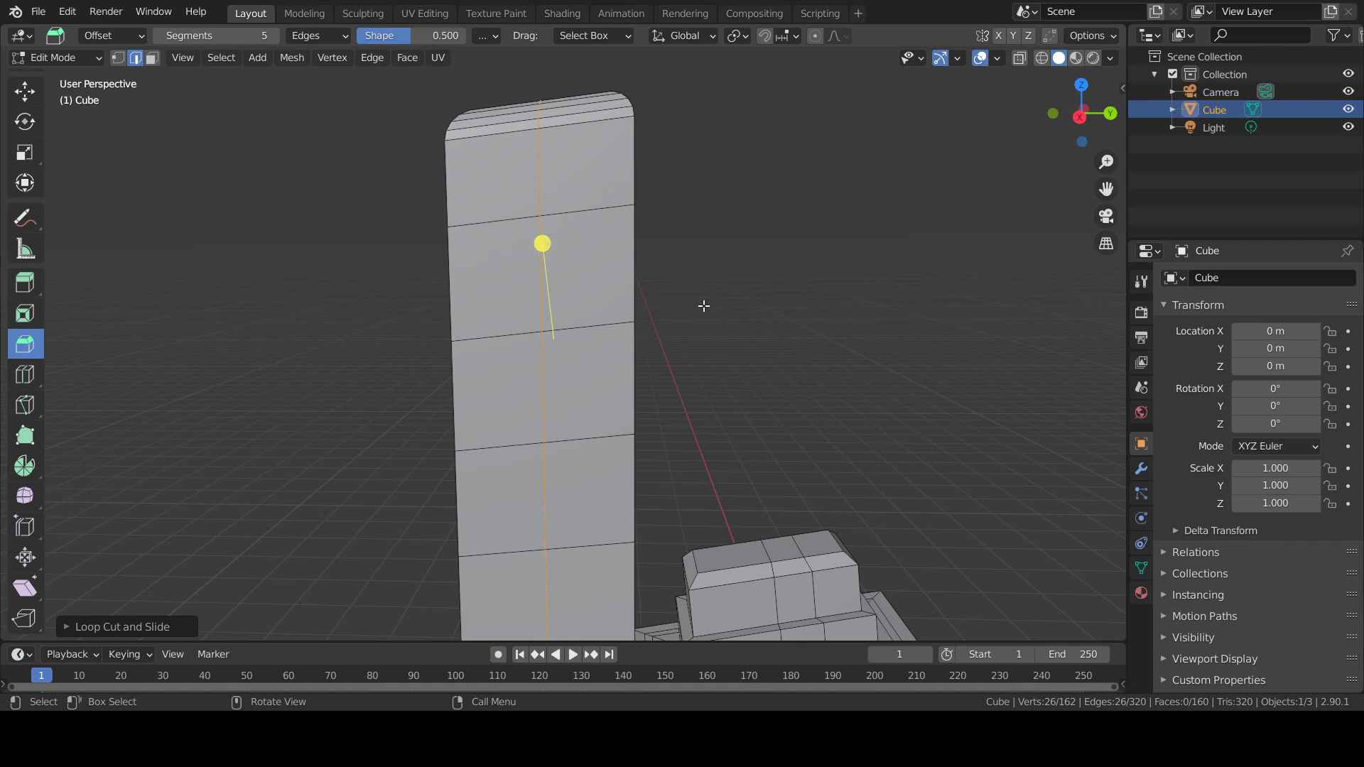
Add another vertical loop cut down the middle of the column, perpendicular to the previous one.
middle_click_drag(704, 305, 906, 354)
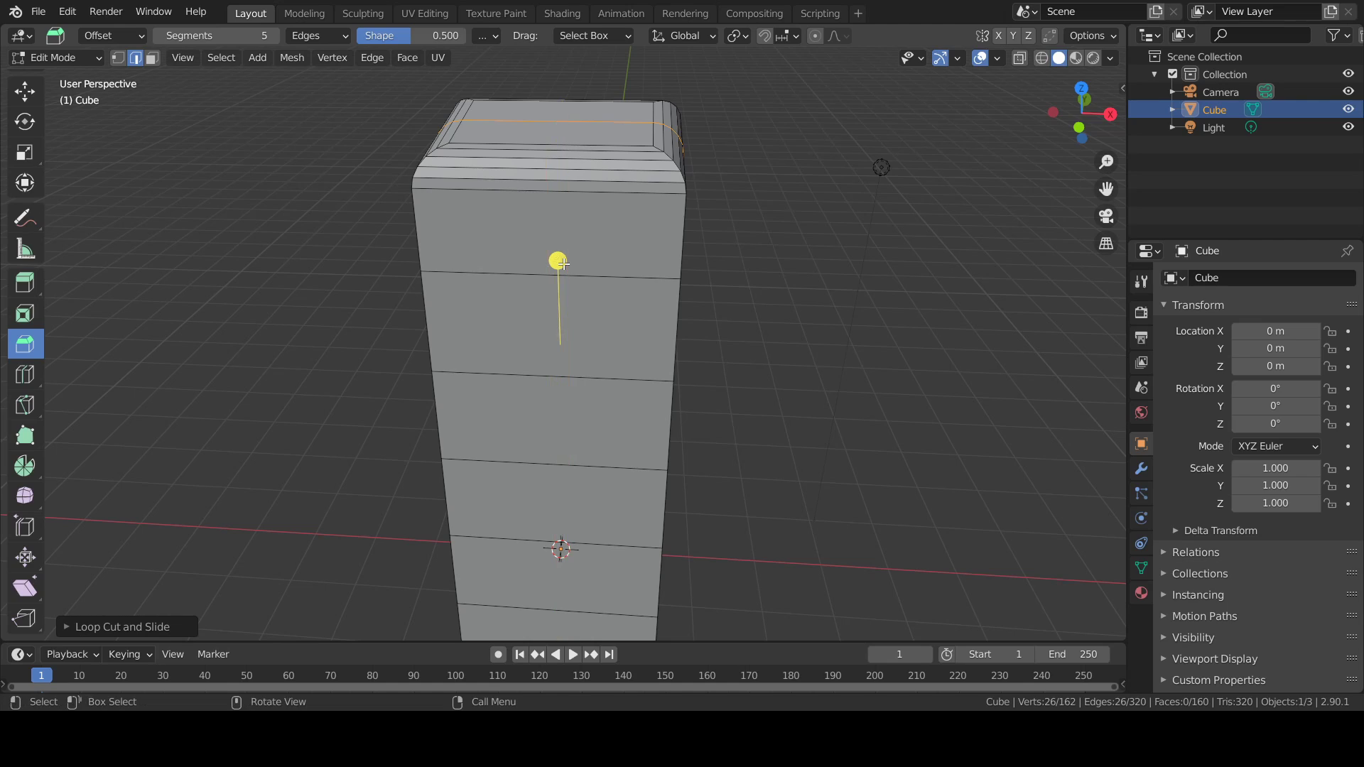
key("ctrl+r")
left_click(560, 168)
left_click(561, 166)
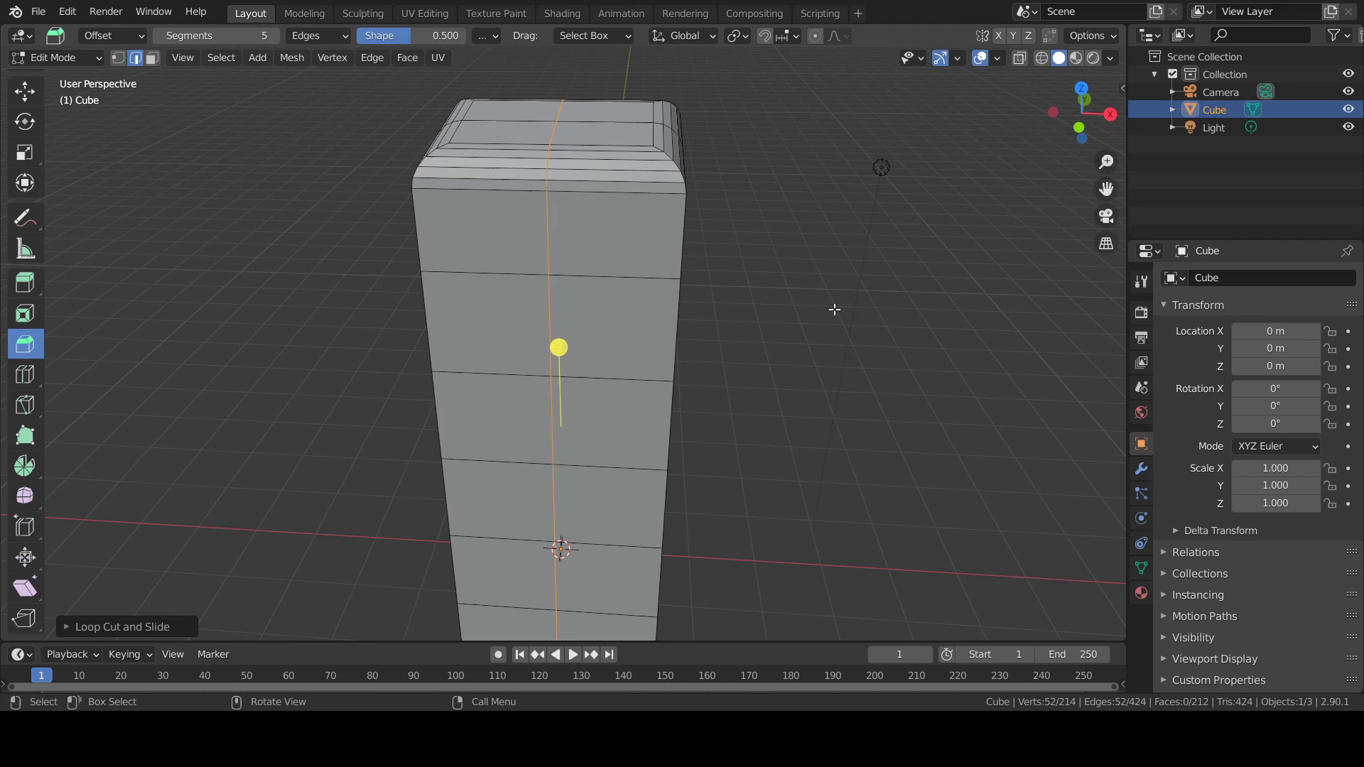
middle_click_drag(835, 310, 596, 359)
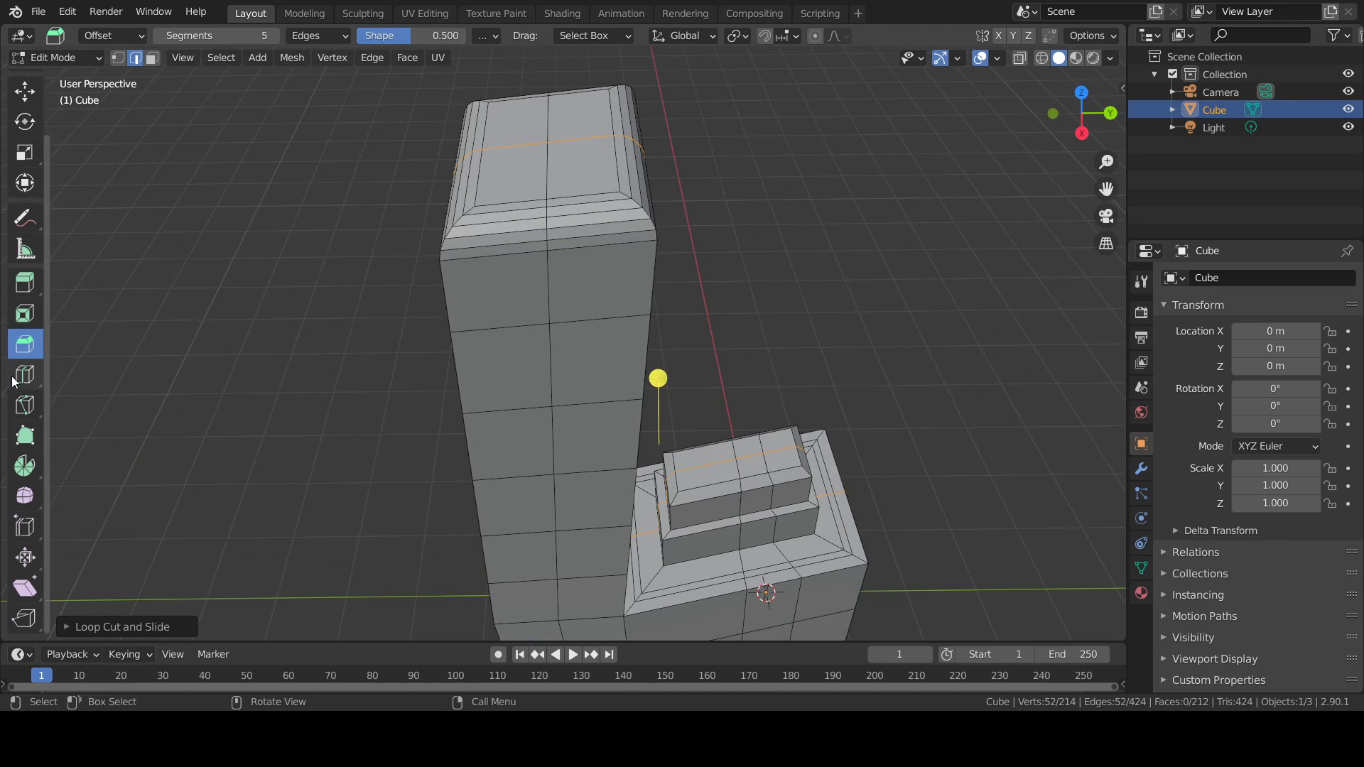
Cut a closed, irregular ten-point outline into the column's top face with the Knife tool and switch to face selection.
left_click(32, 418)
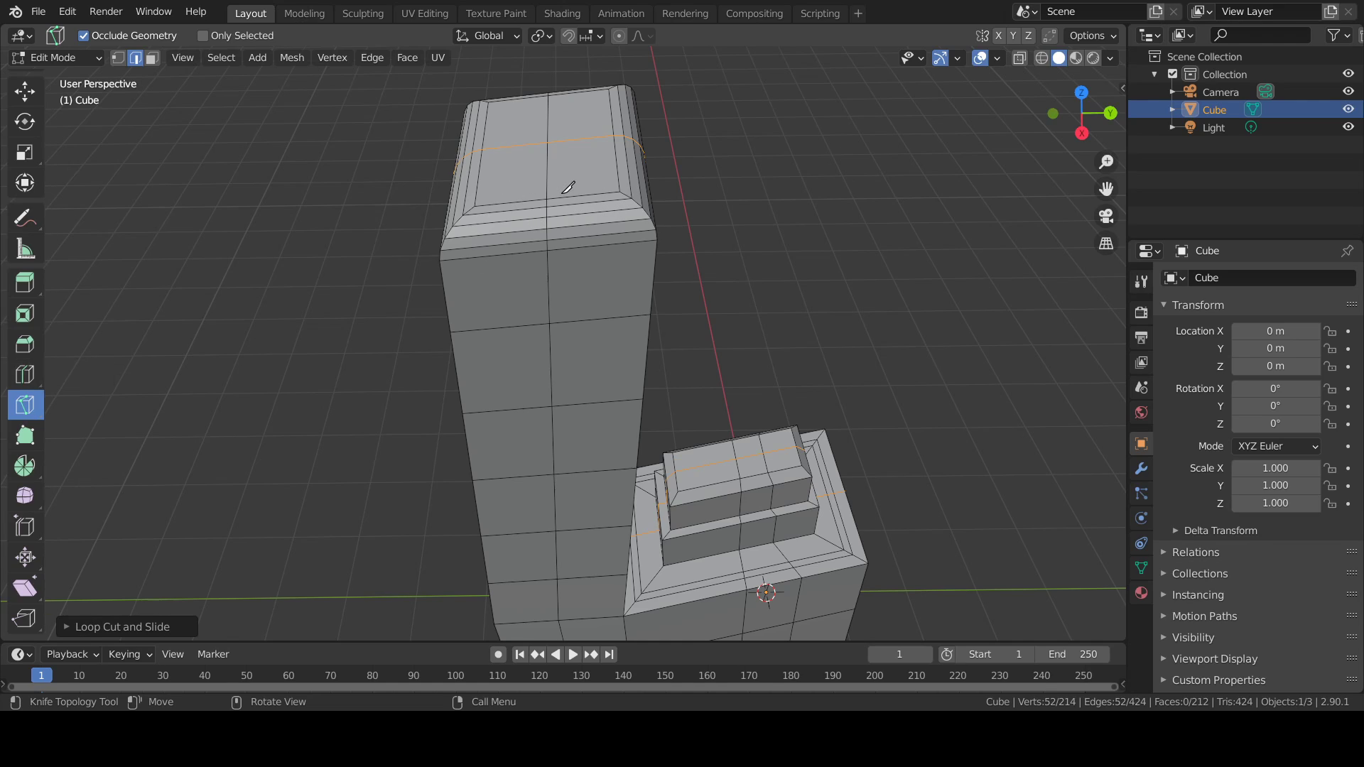
scroll(572, 182, "up", 2)
middle_click_drag(583, 187, 581, 386, "shift")
scroll(581, 396, "up", 2)
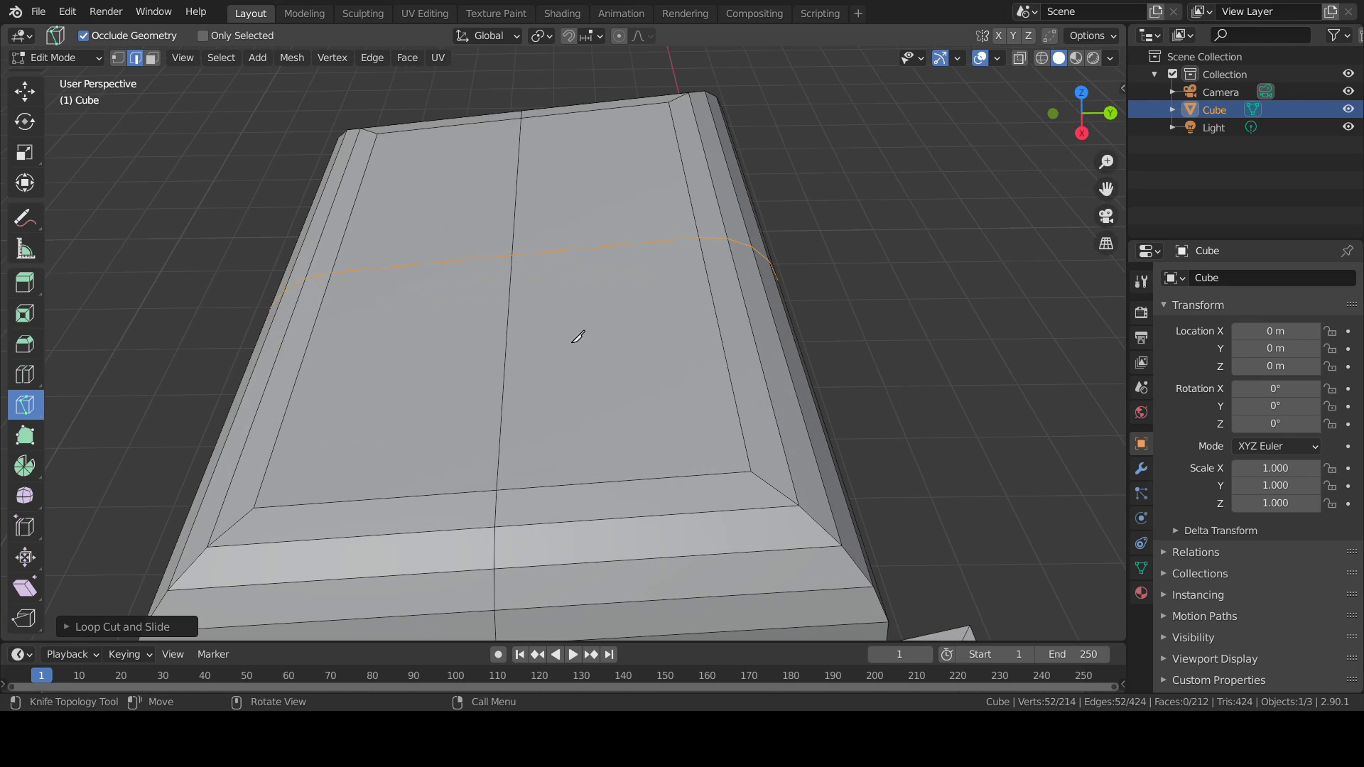
left_click(563, 357)
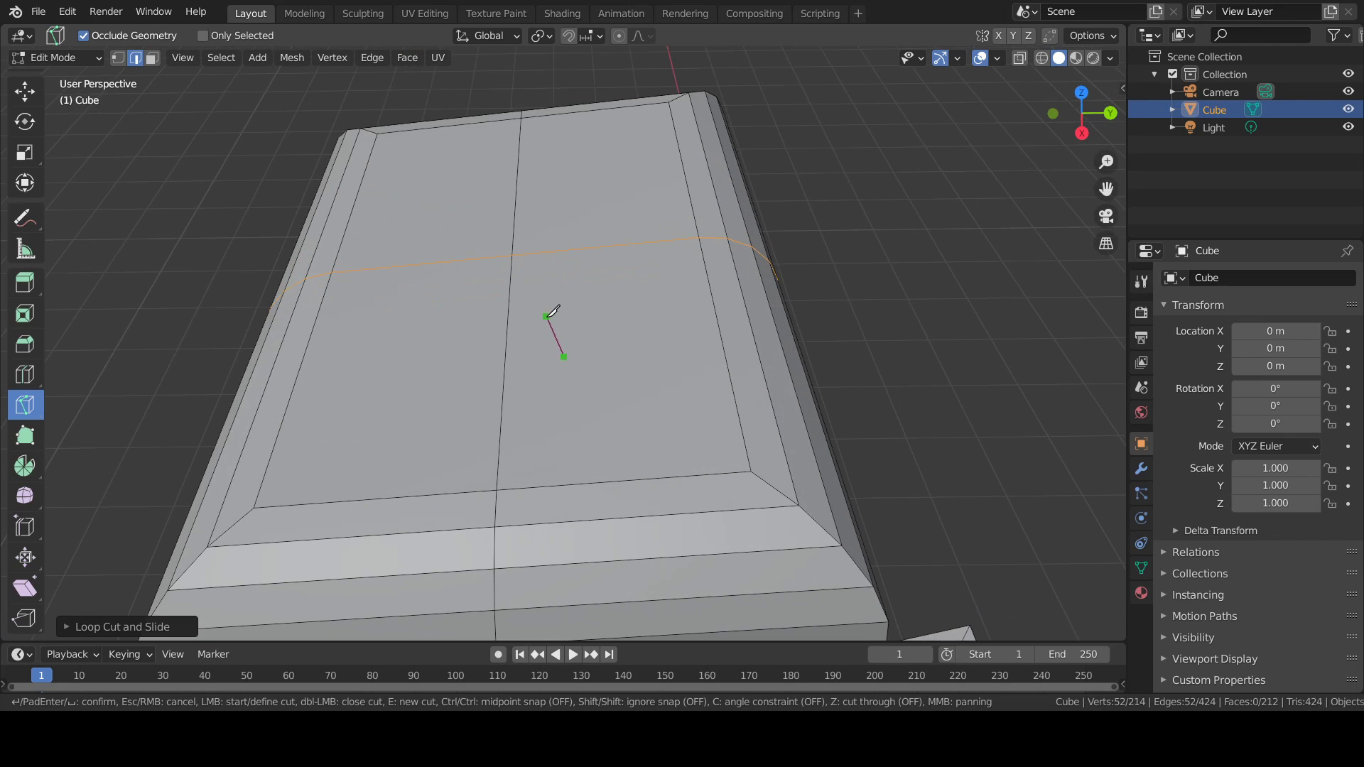
left_click(547, 318)
left_click(567, 278)
left_click(614, 274)
left_click(654, 255)
left_click(691, 293)
left_click(702, 373)
left_click(646, 353)
left_click(634, 322)
left_click(598, 368)
left_click(565, 356)
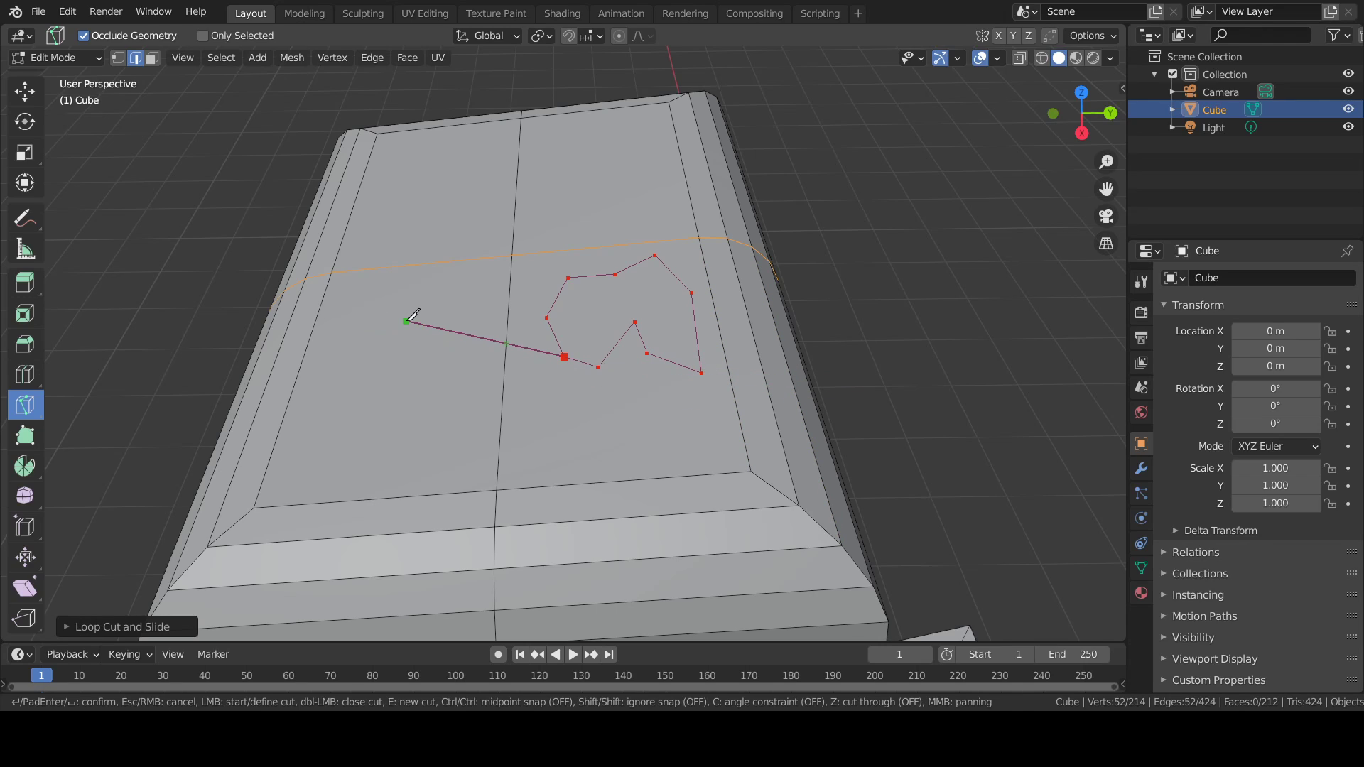
key("Return")
scroll(807, 367, "up", 2)
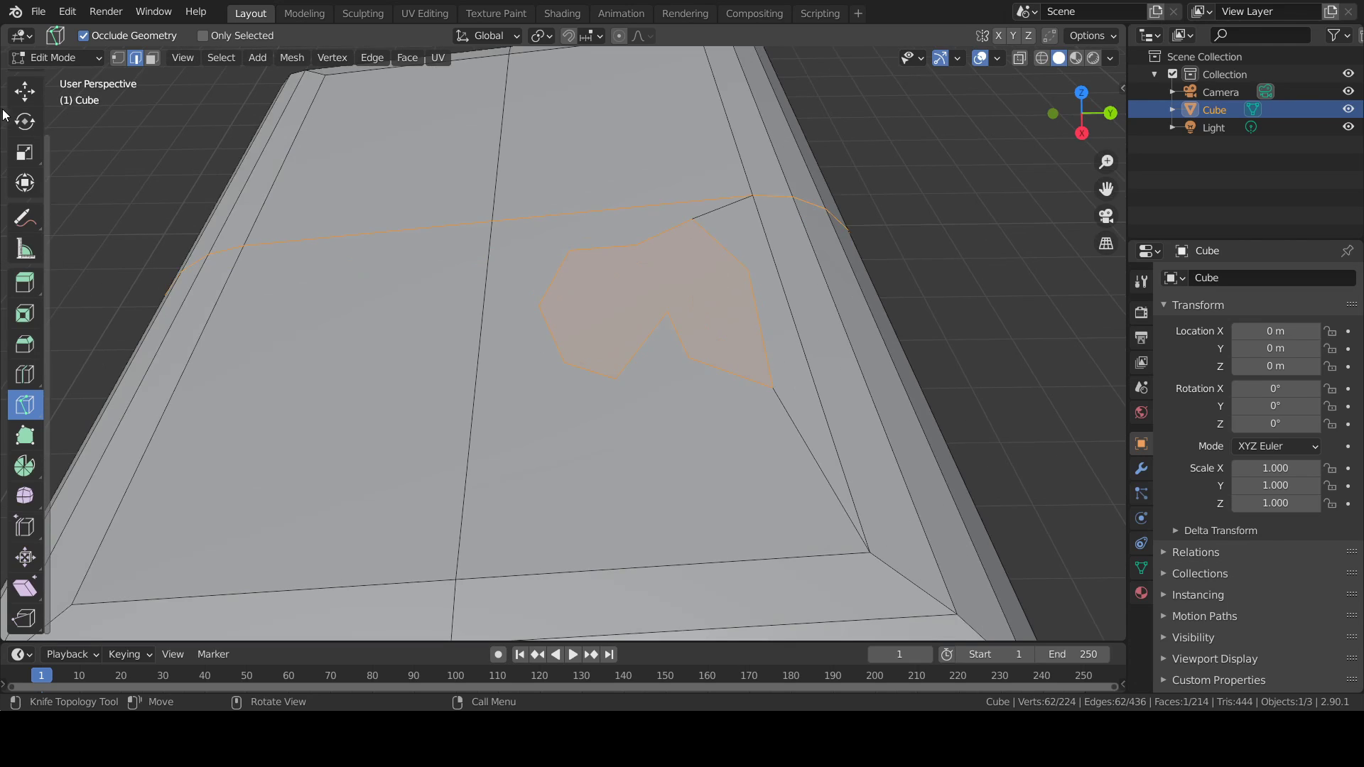
left_click(152, 58)
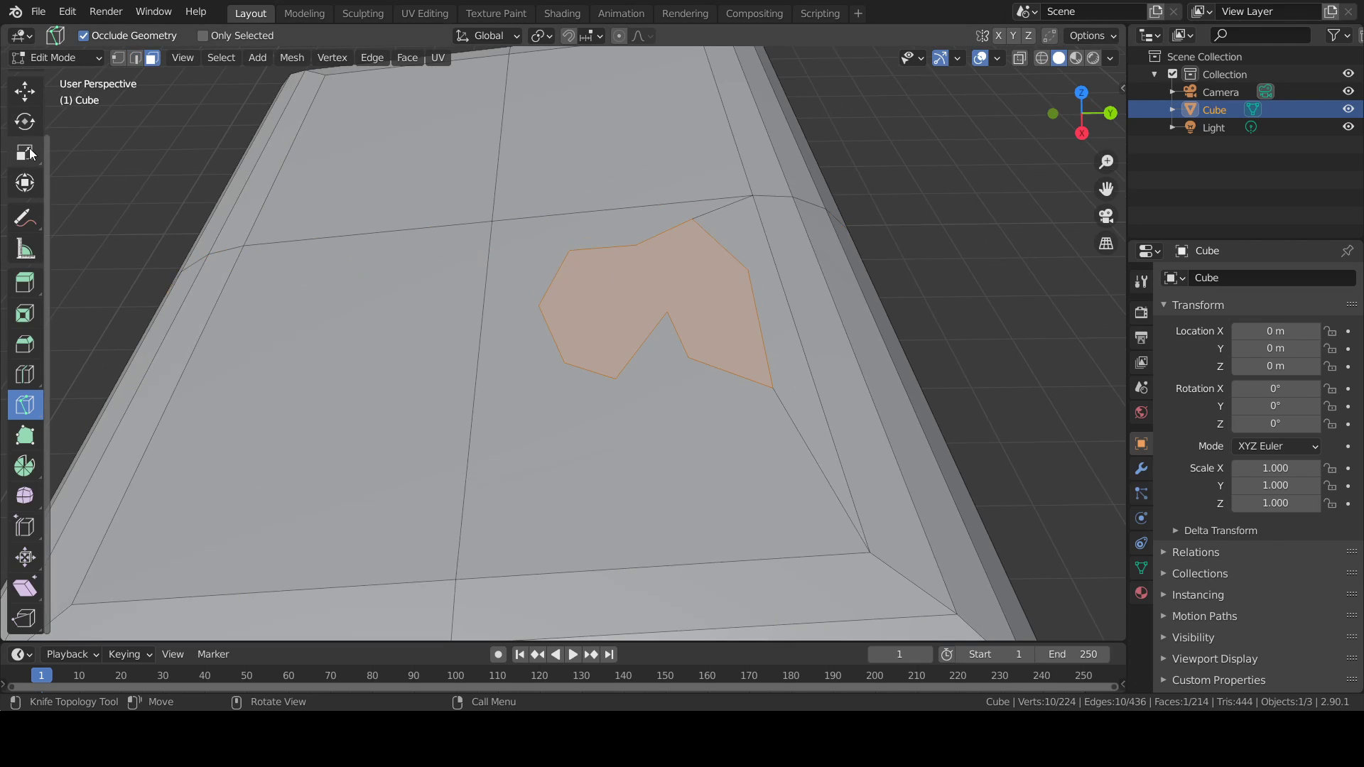
Try moving the knife-cut face upward off the column's top, and undo the move.
left_click(32, 153)
left_click(25, 91)
left_click_drag(653, 253, 691, 172)
key("ctrl+z")
Extrude the knife-cut face upward from the column's top to form a raised irregular block.
key("e")
left_click(728, 88)
middle_click_drag(727, 142, 793, 310)
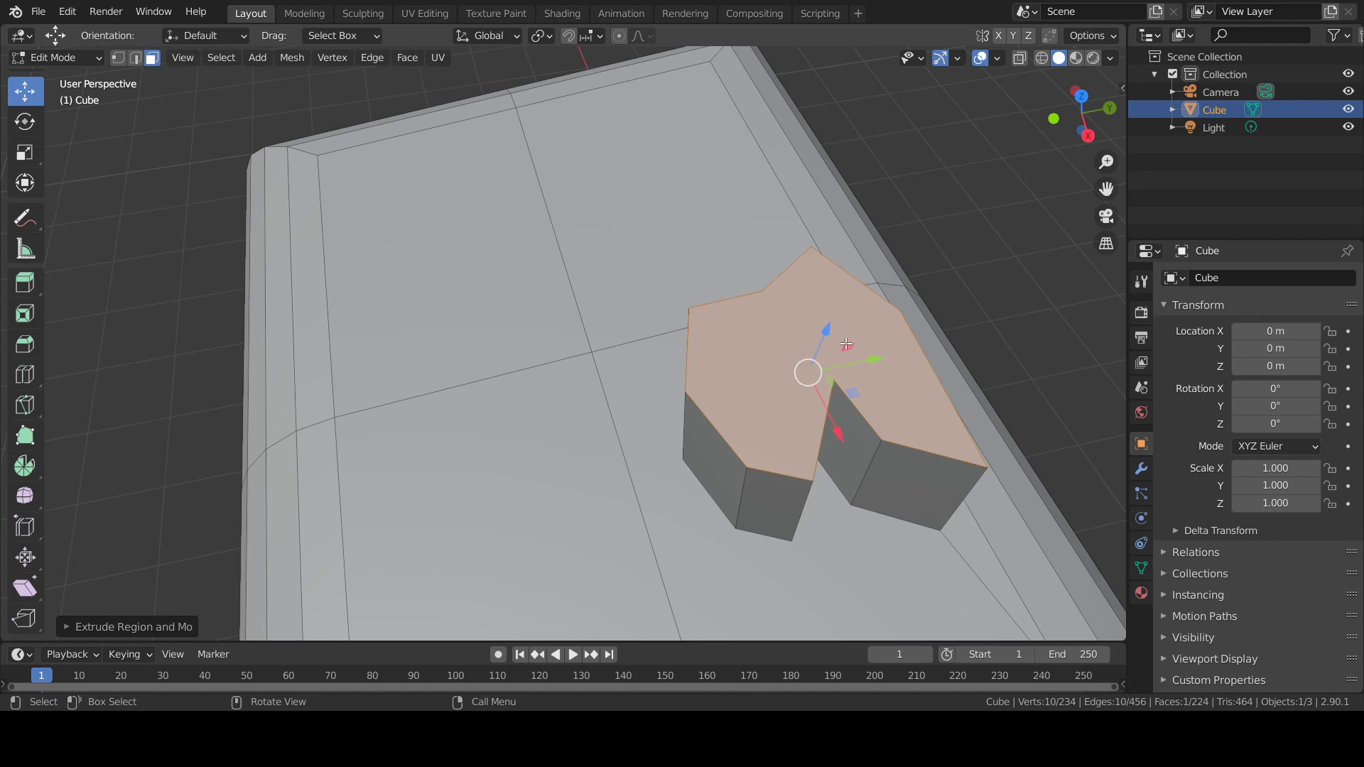
middle_click_drag(847, 345, 756, 297)
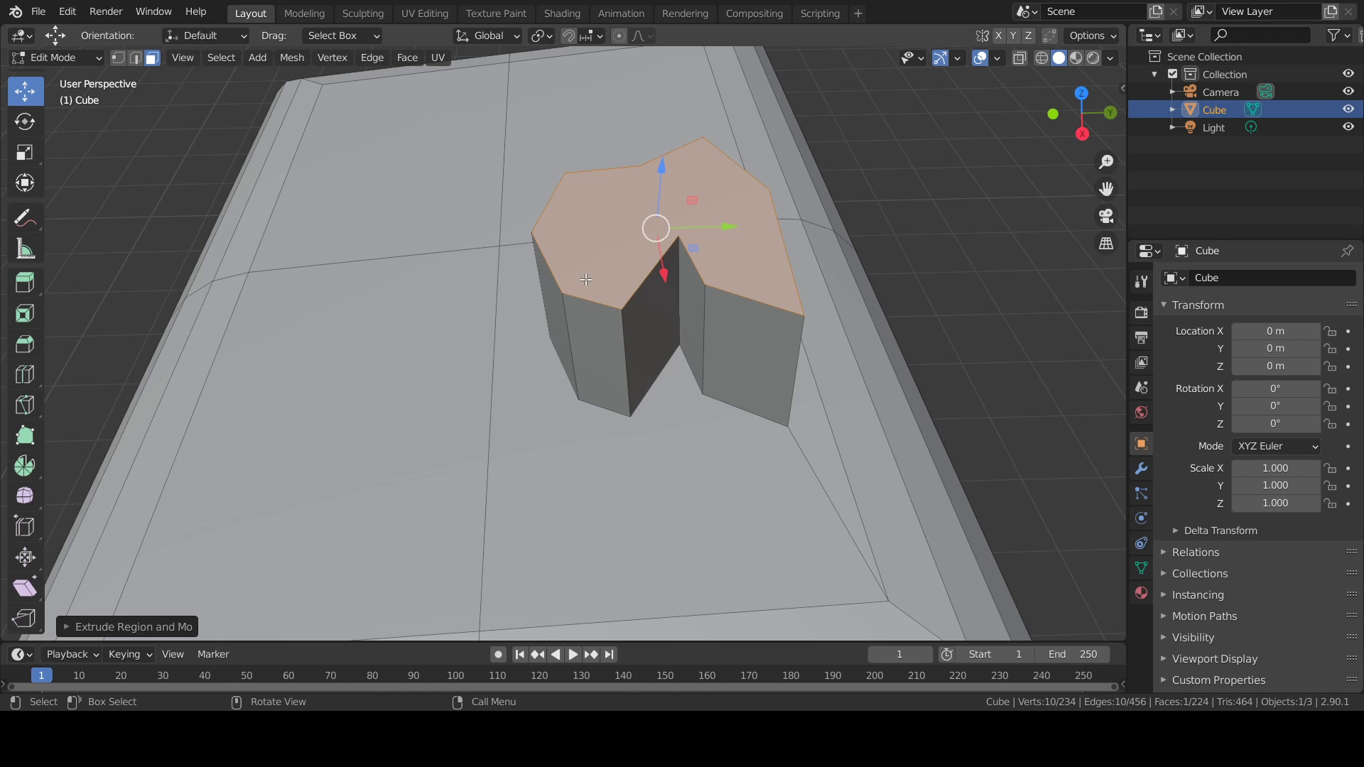
Select an uncut face on the column's top, reselect the raised block's top face, and examine the block from several angles.
left_click(360, 128)
middle_click_drag(360, 128, 350, 195)
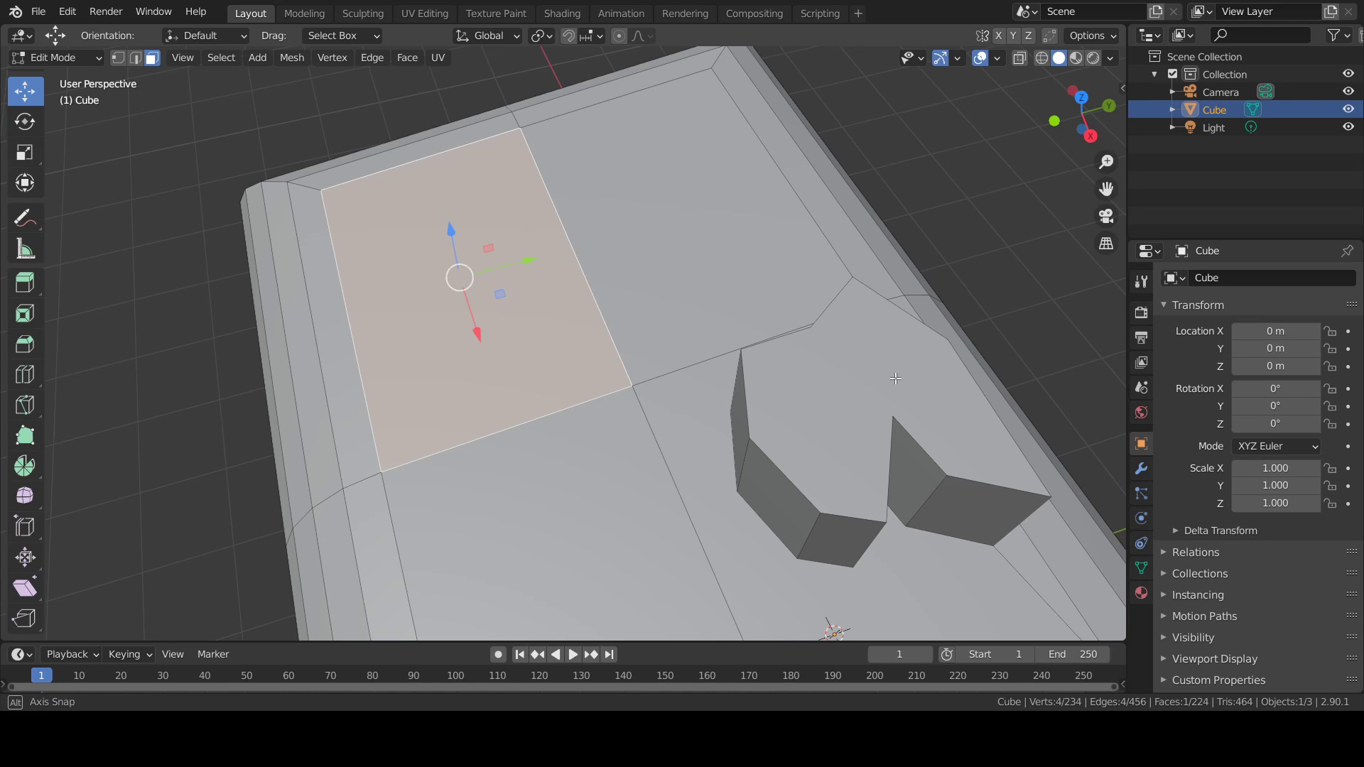
middle_click_drag(710, 341, 825, 382)
left_click(661, 388)
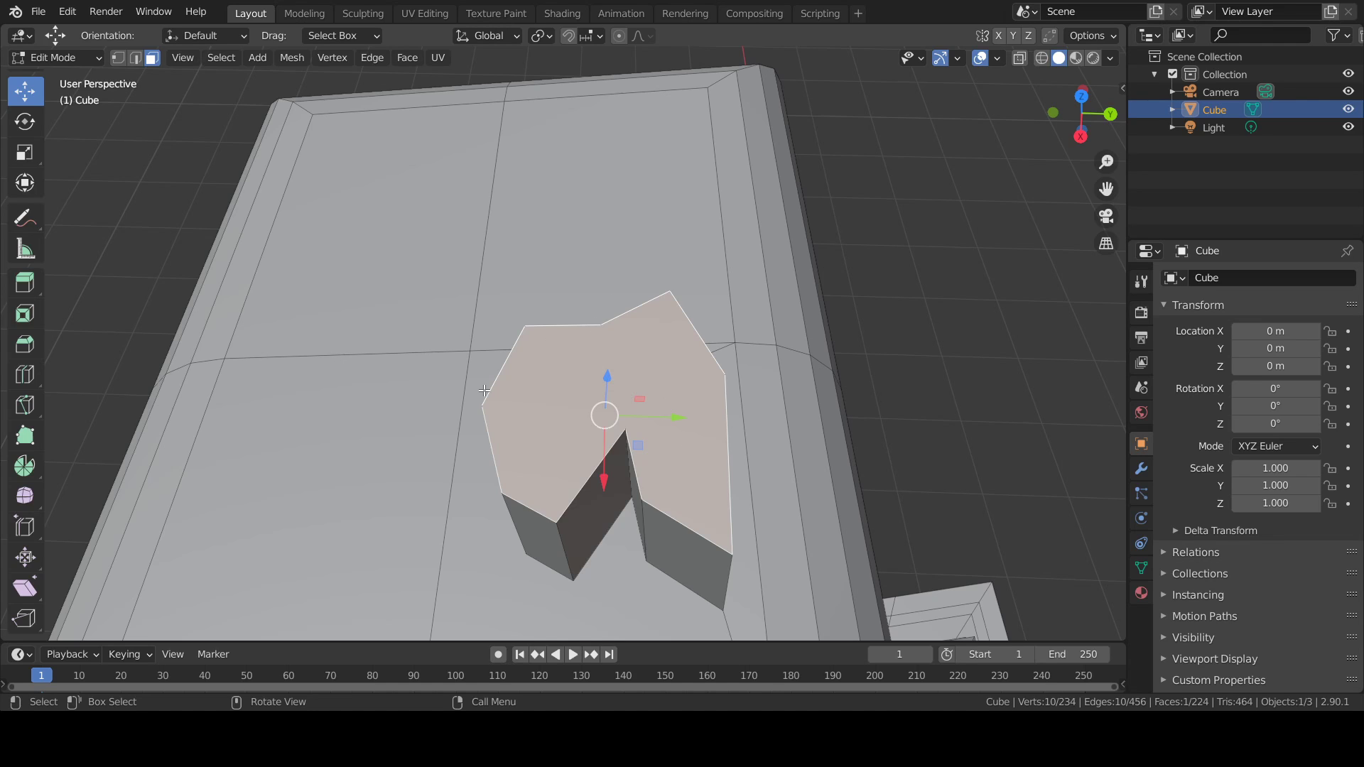
middle_click_drag(568, 434, 590, 403)
scroll(773, 271, "down", 2)
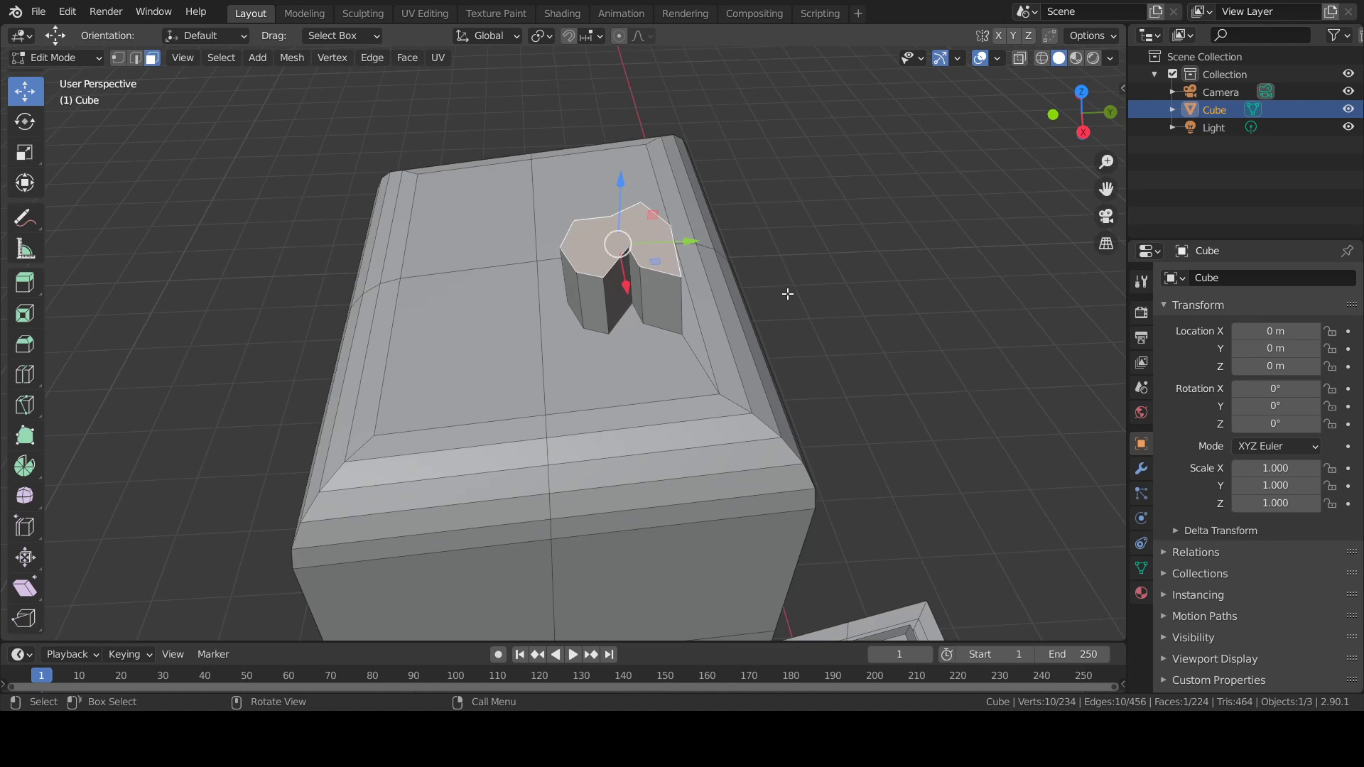
middle_click_drag(787, 293, 797, 280)
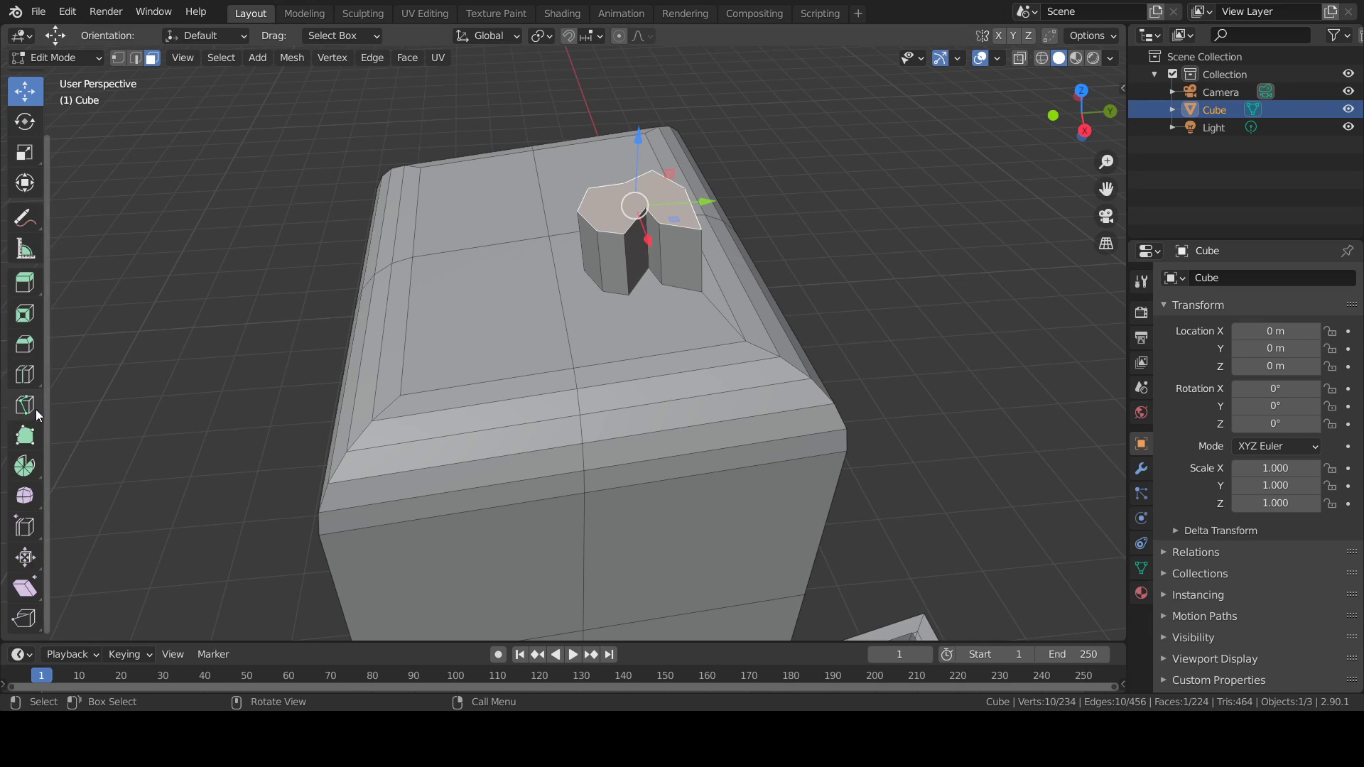
key("k")
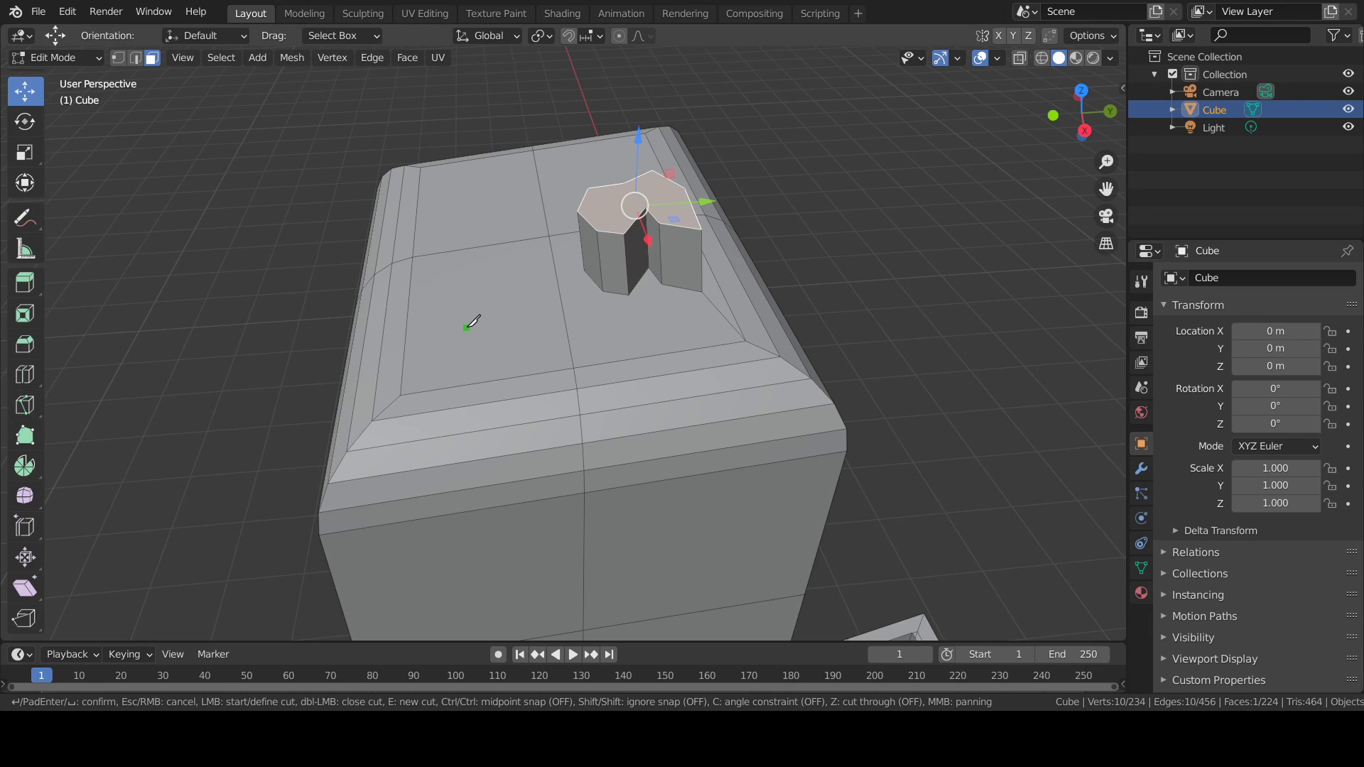
left_click(500, 282)
left_click(513, 341)
key("Escape")
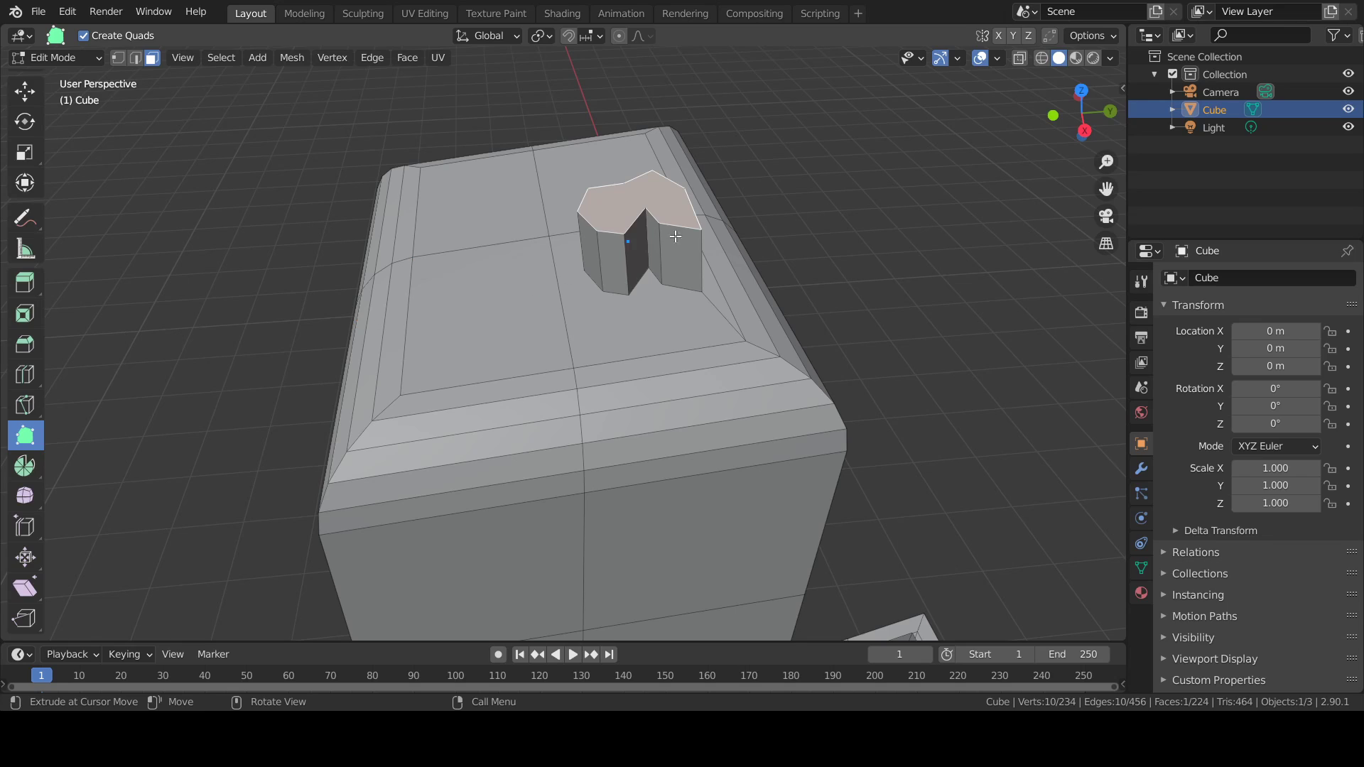
Try the Poly Build tool on the raised block's upper edge, and undo each attempt.
mouse_move(665, 201)
left_mouse_down()
mouse_move(667, 229)
mouse_move(645, 185)
mouse_move(662, 203)
left_mouse_up()
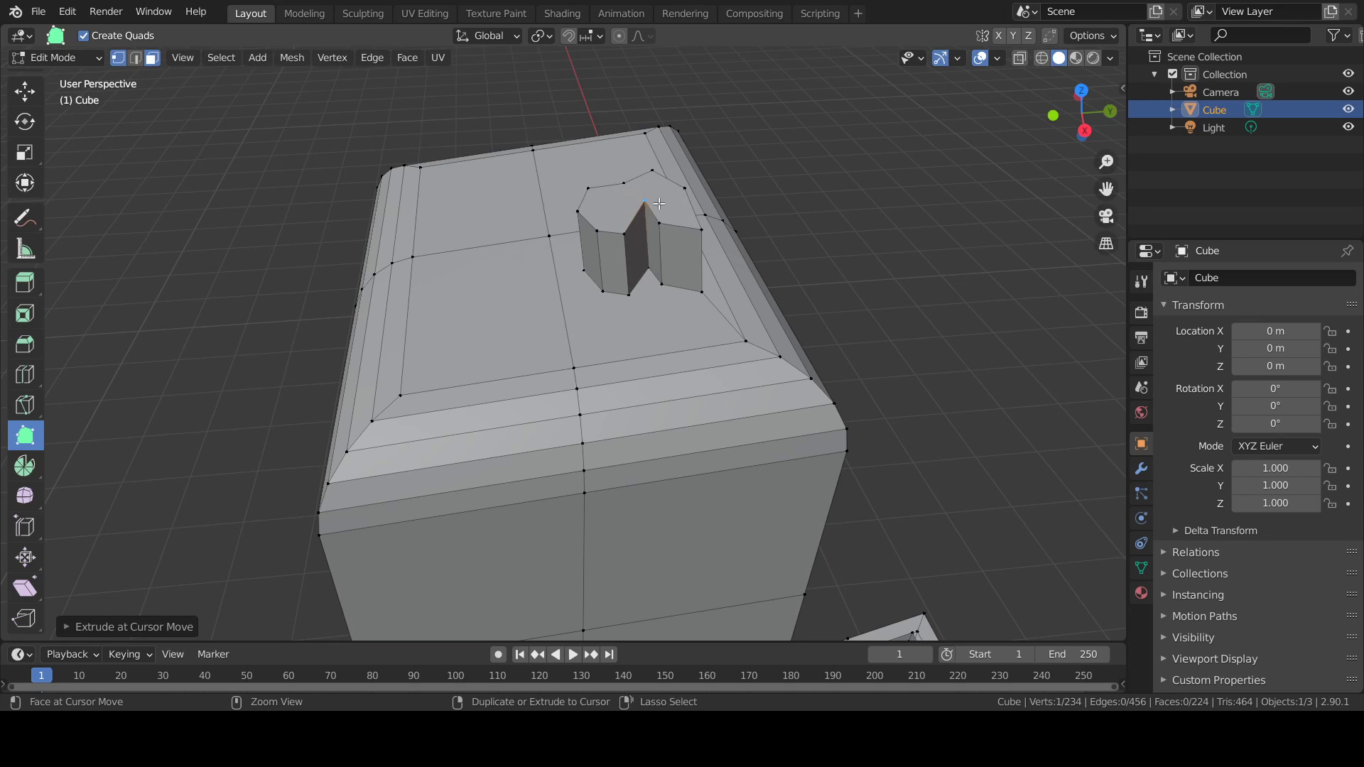
key("ctrl+z")
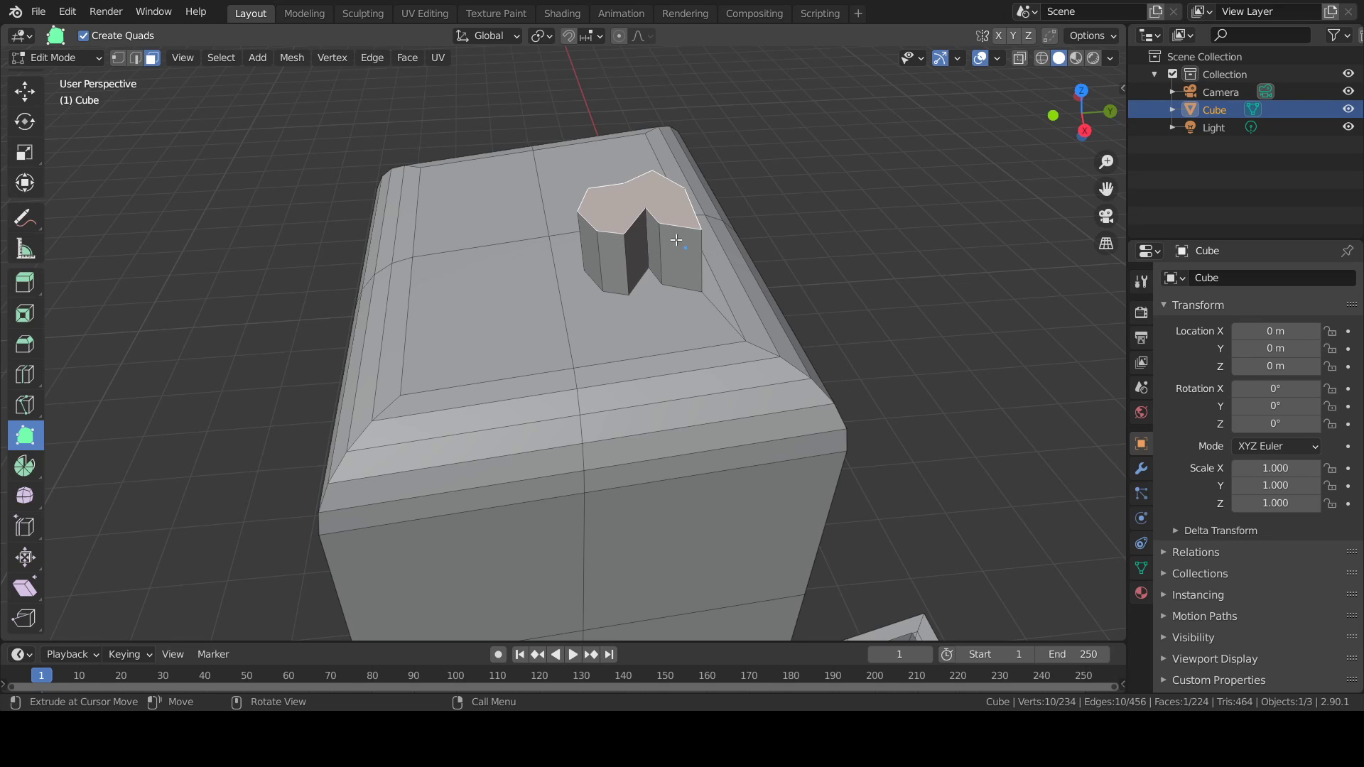
mouse_move(665, 225)
left_mouse_down()
mouse_move(697, 222)
mouse_move(669, 225)
left_mouse_up()
key("ctrl+z")
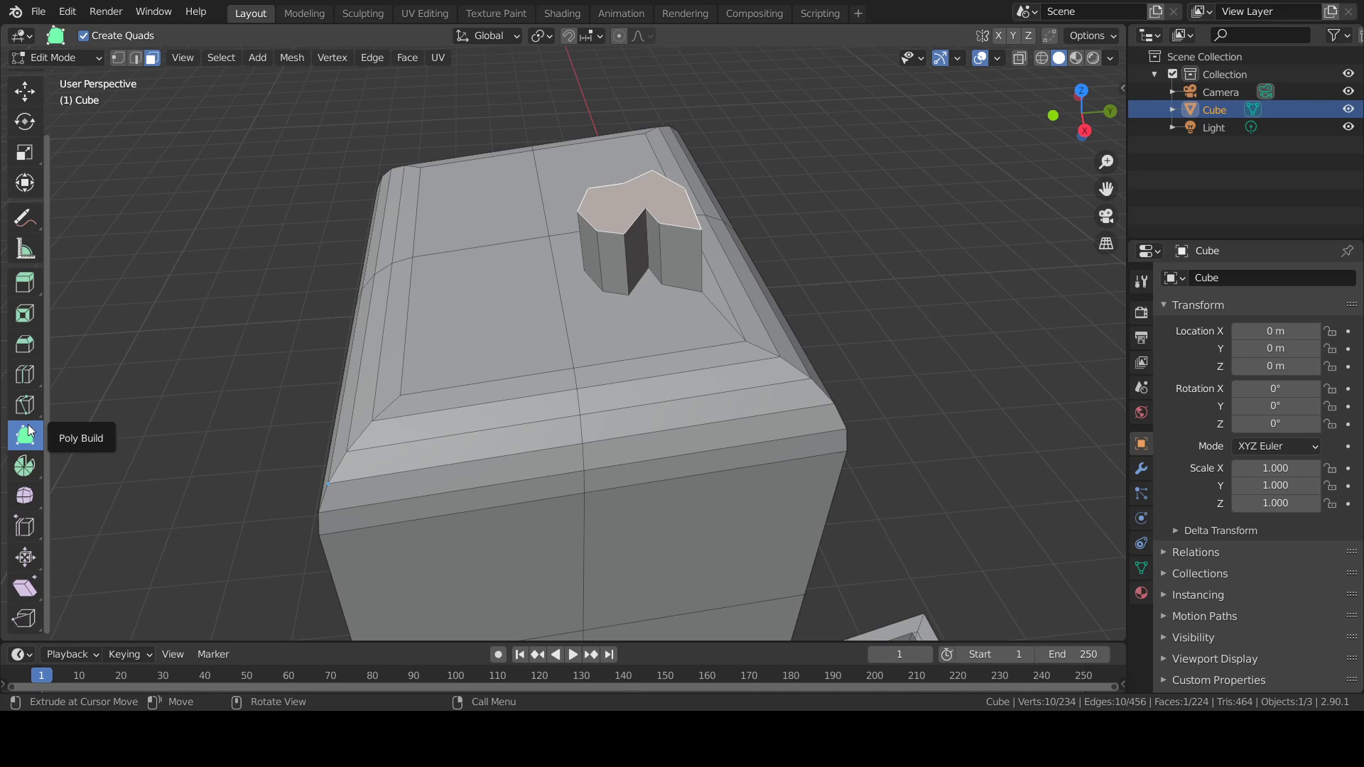
Try the Smooth tool on the raised block together with the column's surrounding top faces.
left_click(31, 490)
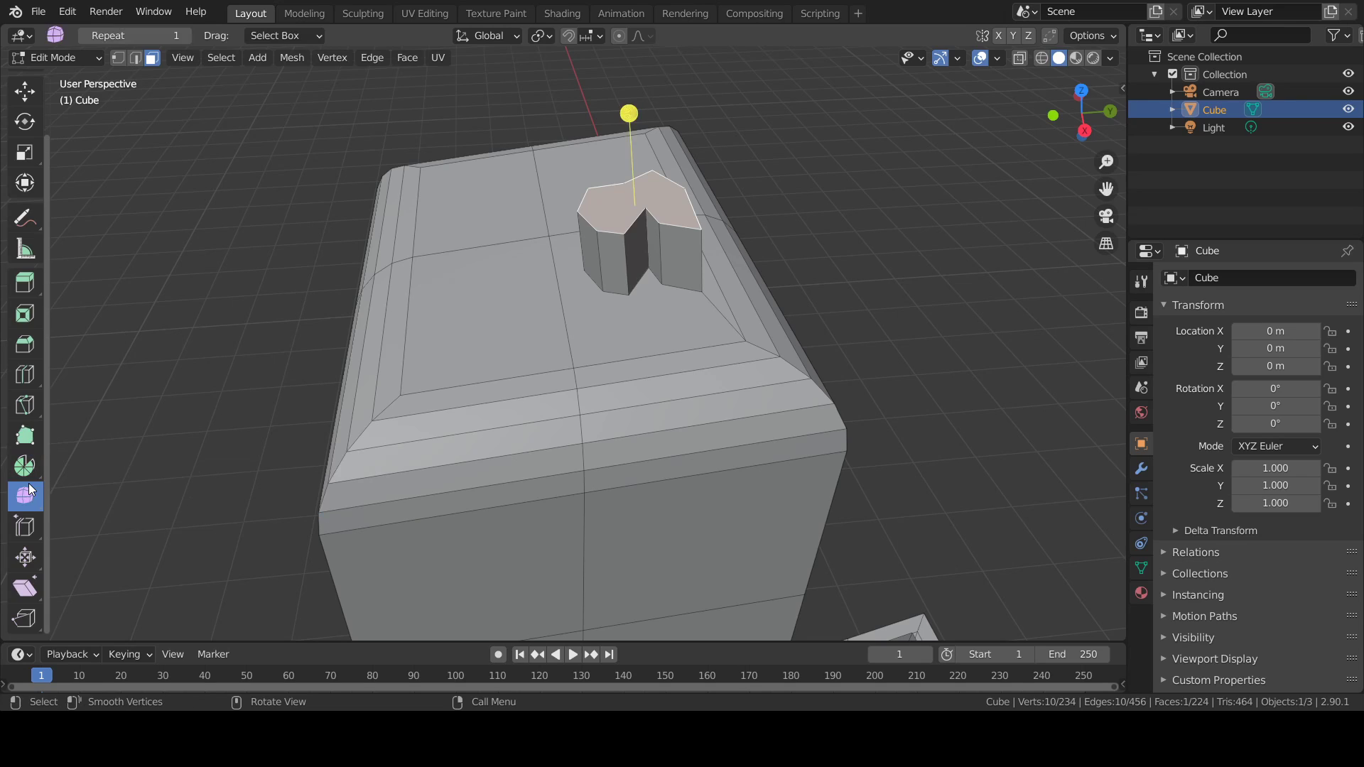
left_click_drag(636, 91, 707, 274)
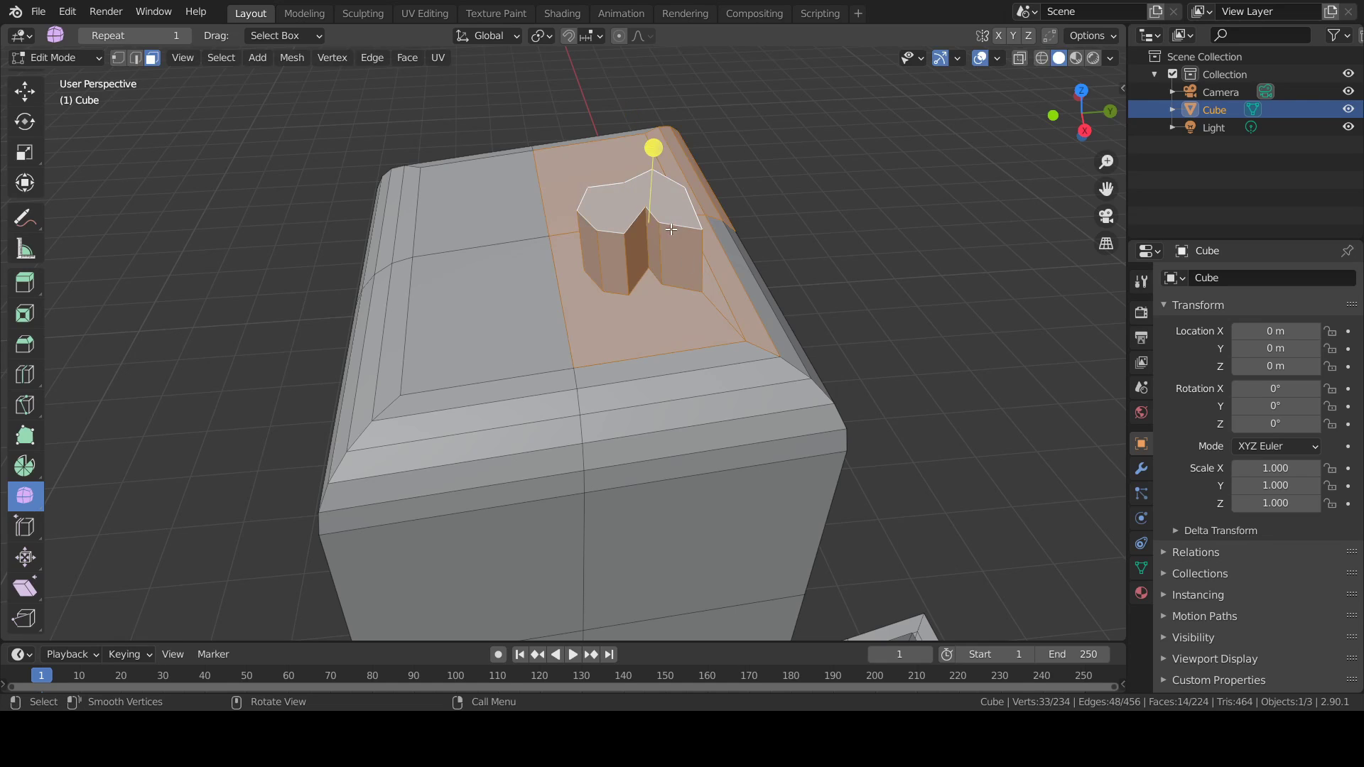
left_click_drag(653, 149, 622, 68)
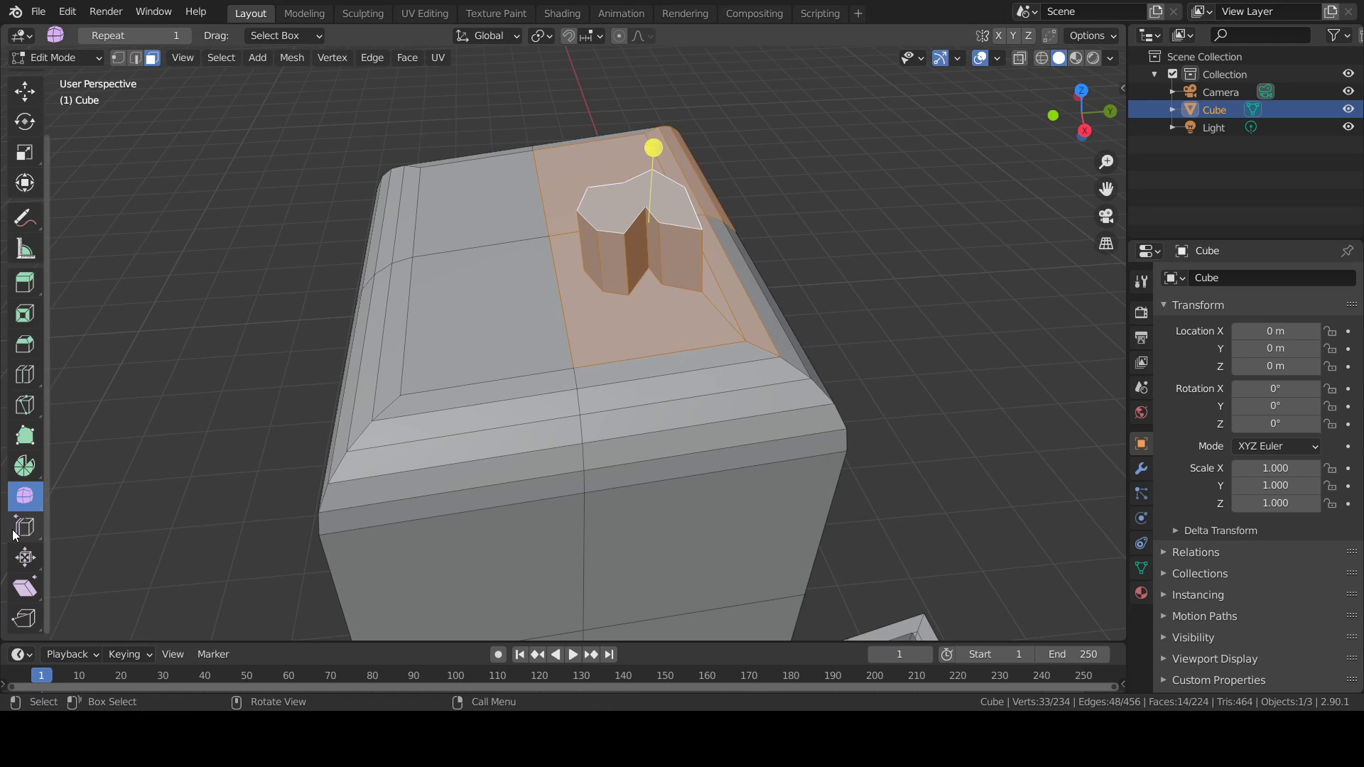
left_click(25, 495)
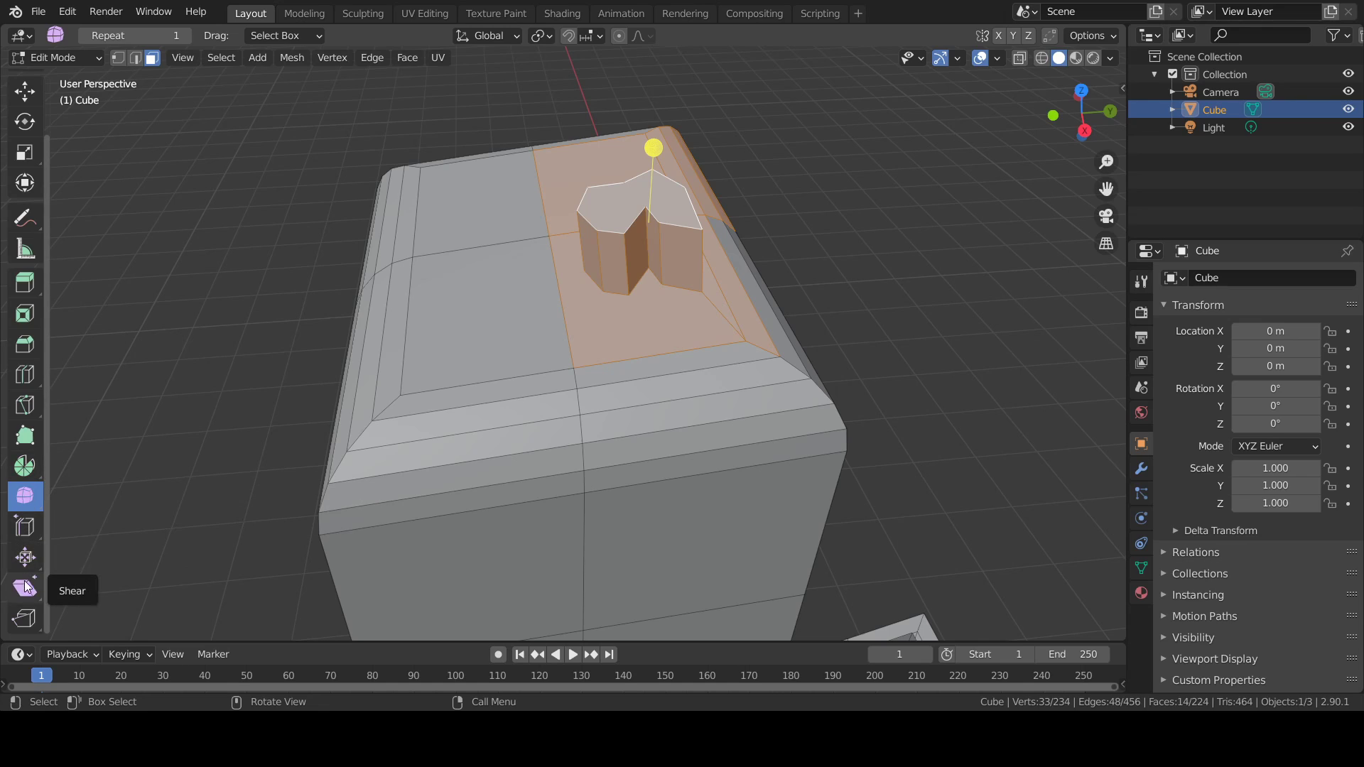
Examine the available variants of the Extrude tool and make Extrude Region the active tool.
scroll(42, 597, "up", 2)
scroll(47, 596, "up", 1)
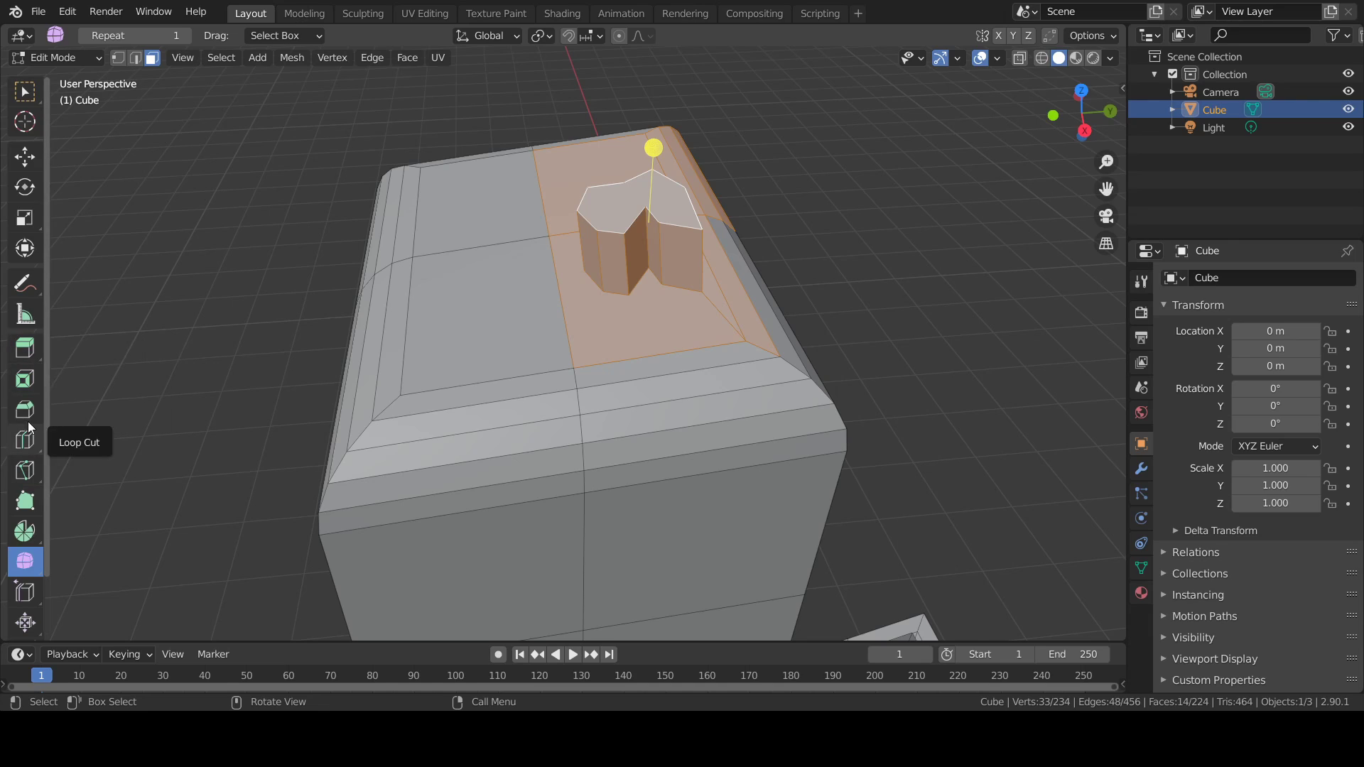
left_click(30, 346)
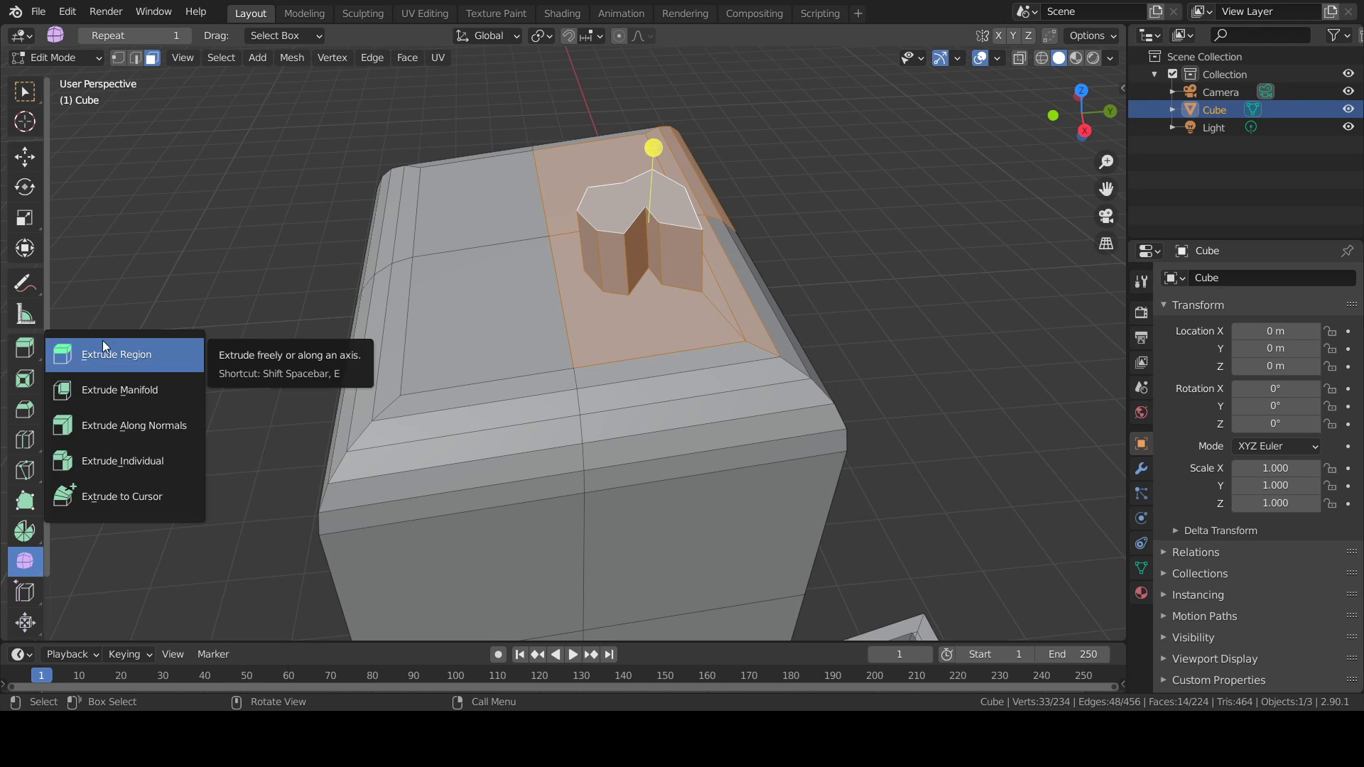
left_click(102, 339)
left_click(25, 346)
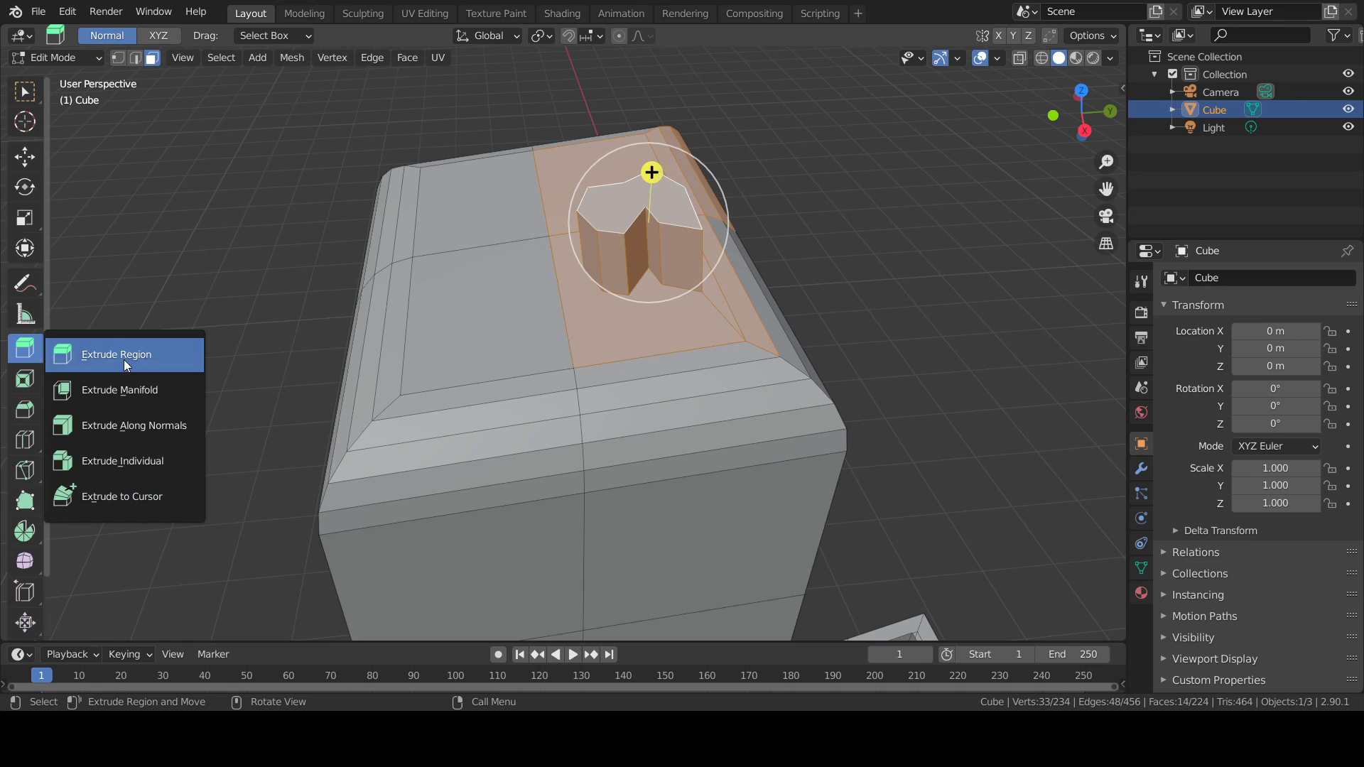
left_click(40, 355)
left_click(19, 344)
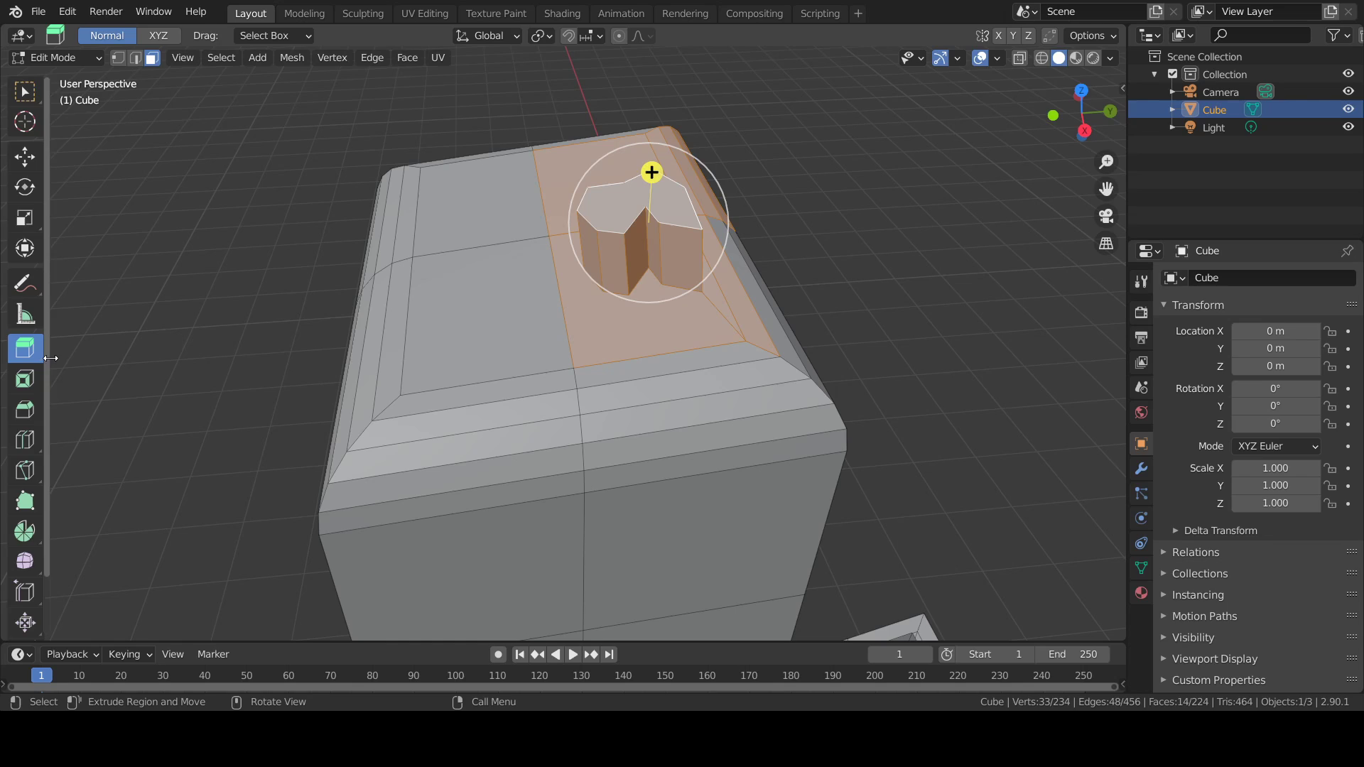
mouse_move(50, 358)
left_mouse_down()
mouse_move(176, 344)
mouse_move(44, 336)
left_mouse_up()
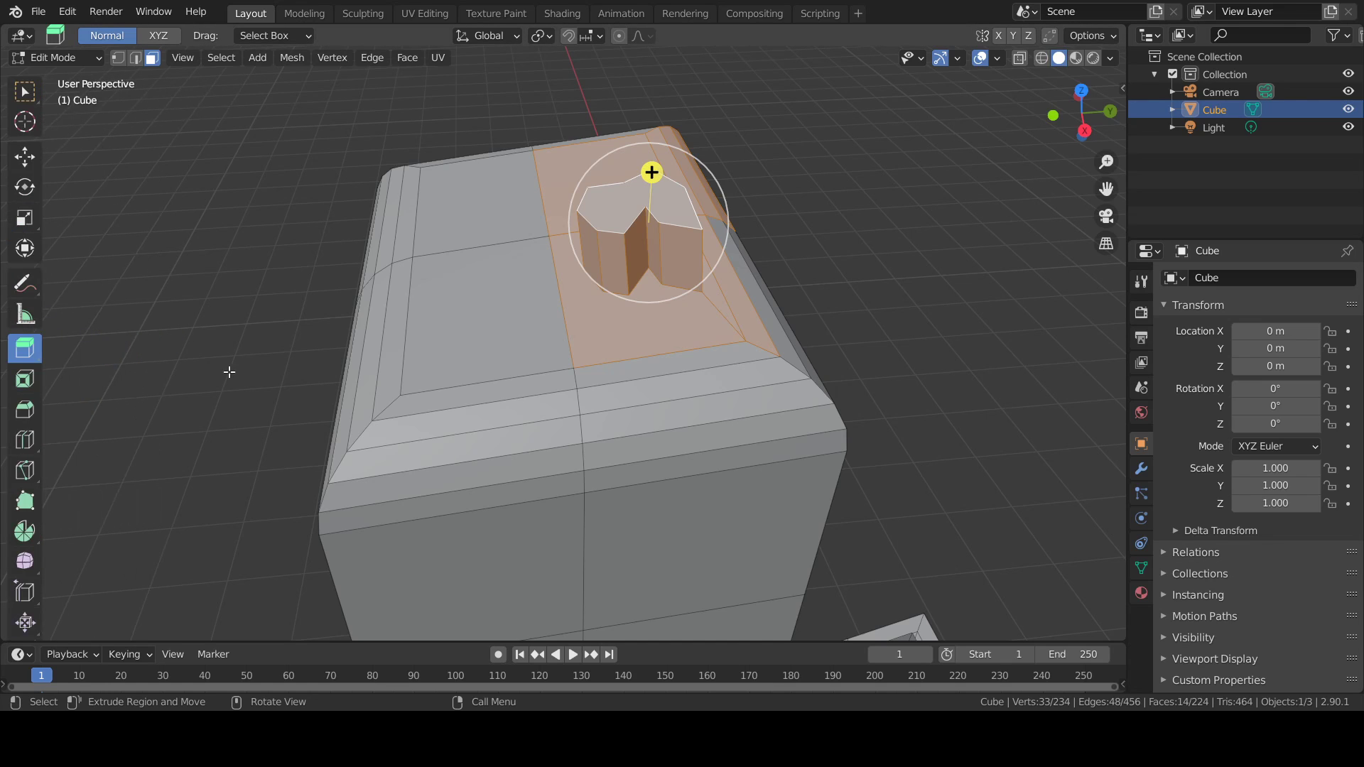
Deselect all faces and return the cube to Object Mode to view the whole model.
scroll(229, 372, "down", 3)
scroll(568, 390, "up", 3)
middle_click_drag(771, 421, 725, 320)
left_click(724, 320)
scroll(629, 396, "down", 2)
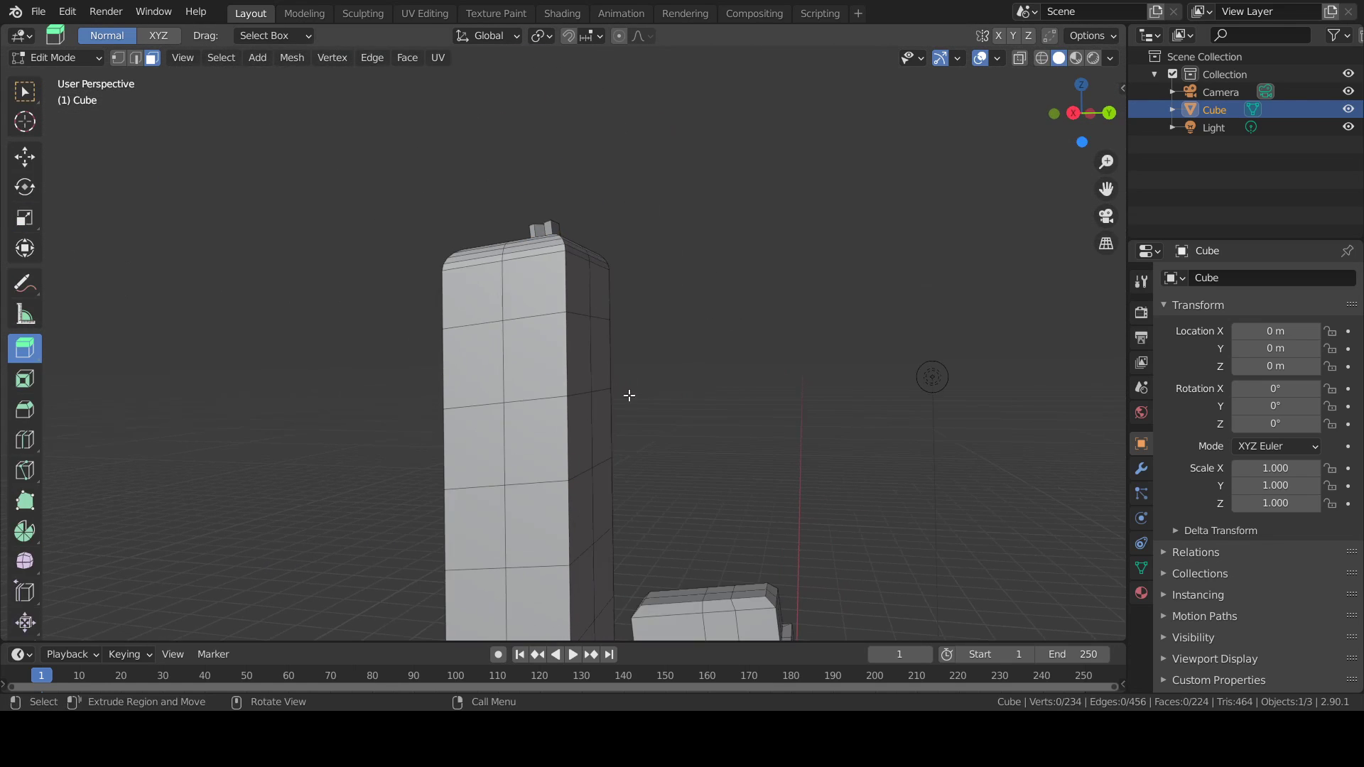
scroll(630, 395, "up", 2)
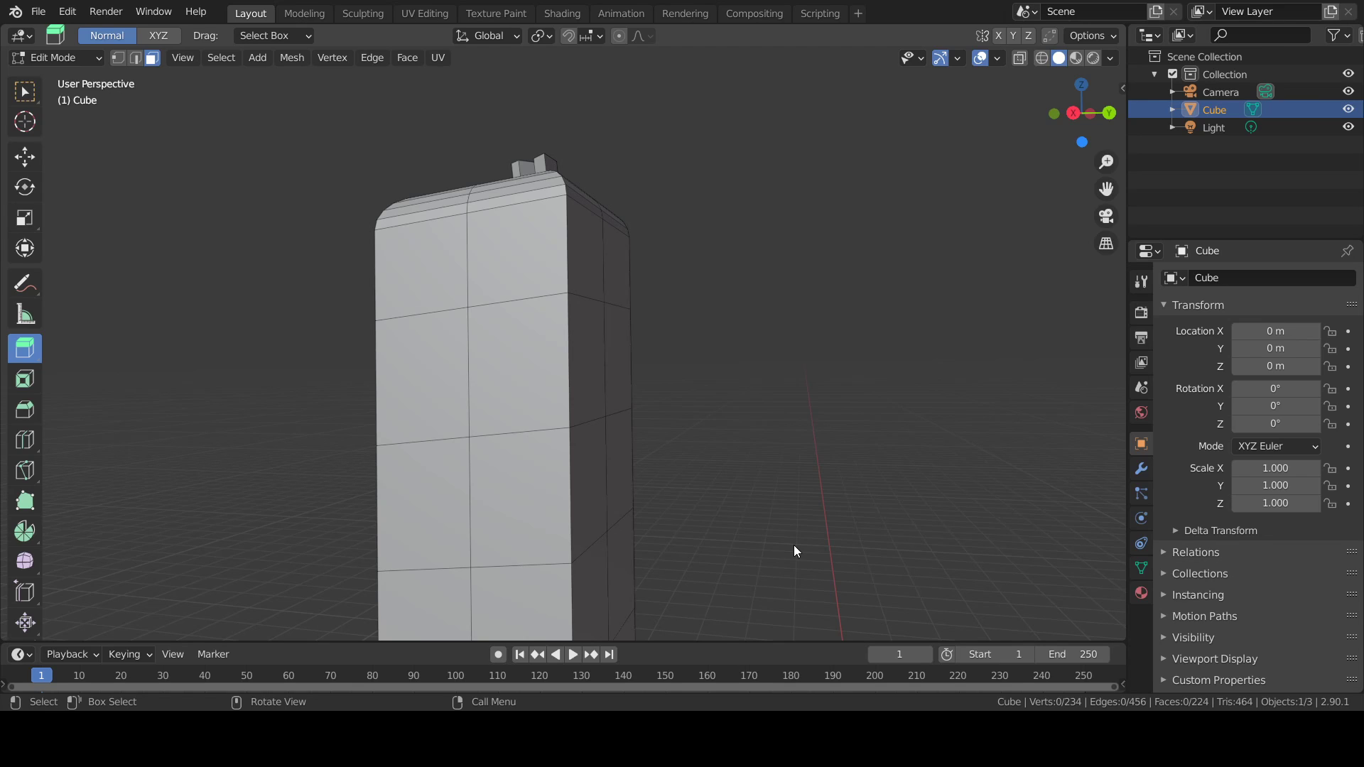
scroll(684, 404, "down", 6)
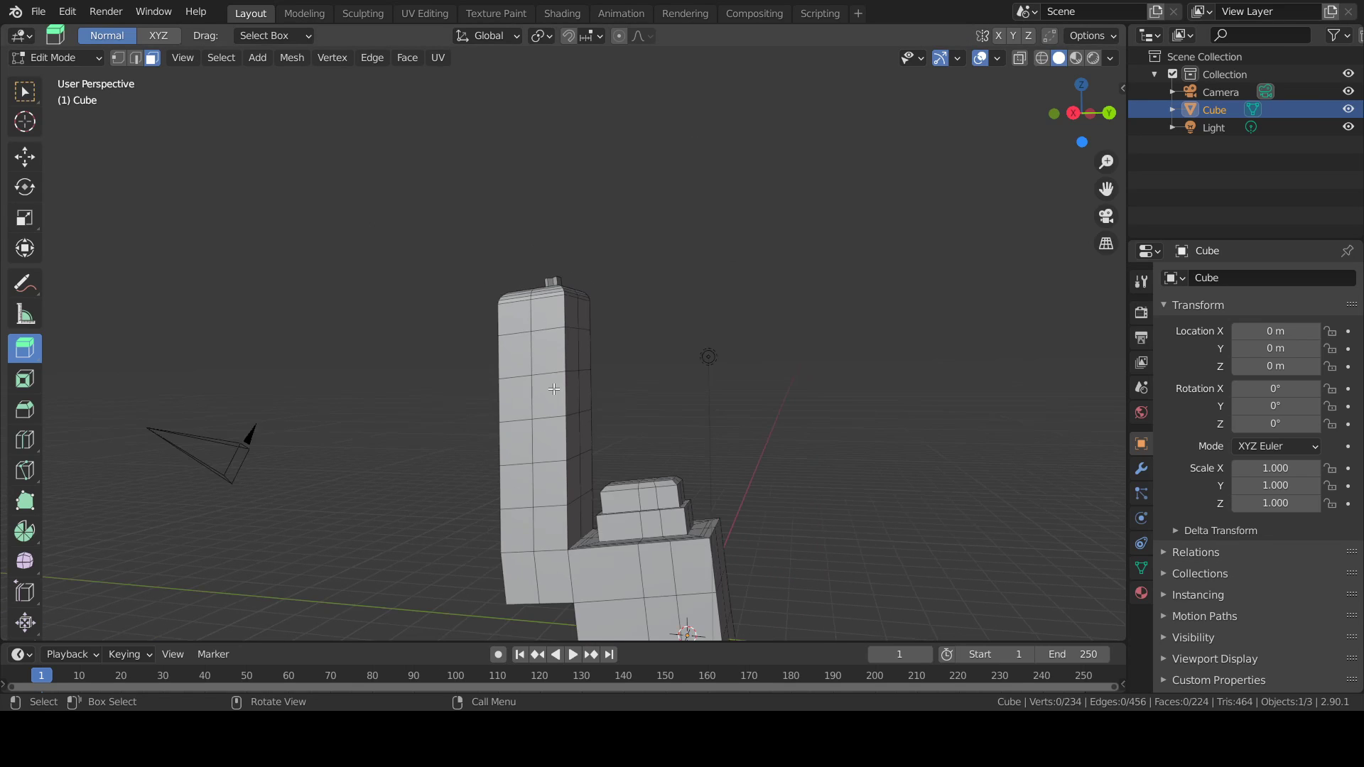
scroll(683, 404, "up", 3)
middle_click_drag(684, 403, 643, 406)
key("Tab")
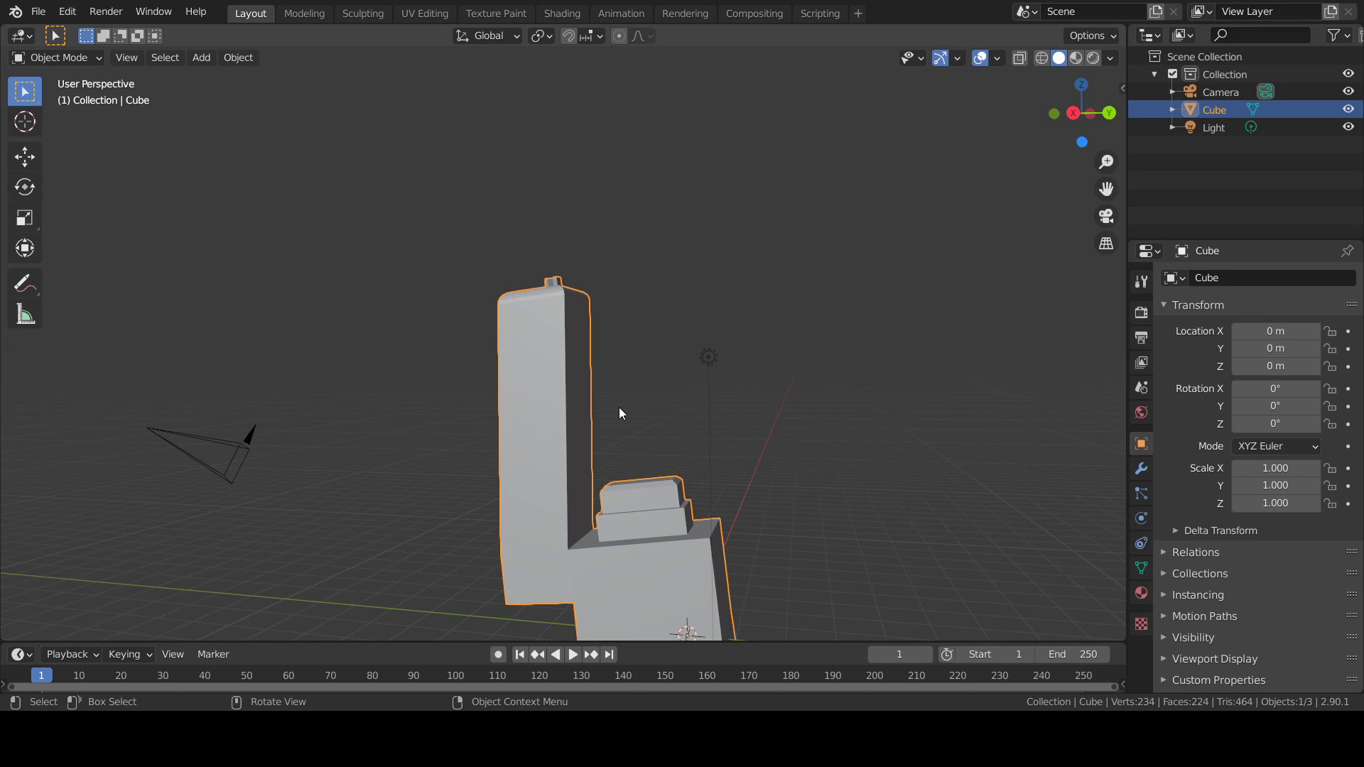
middle_click_drag(620, 412, 538, 458)
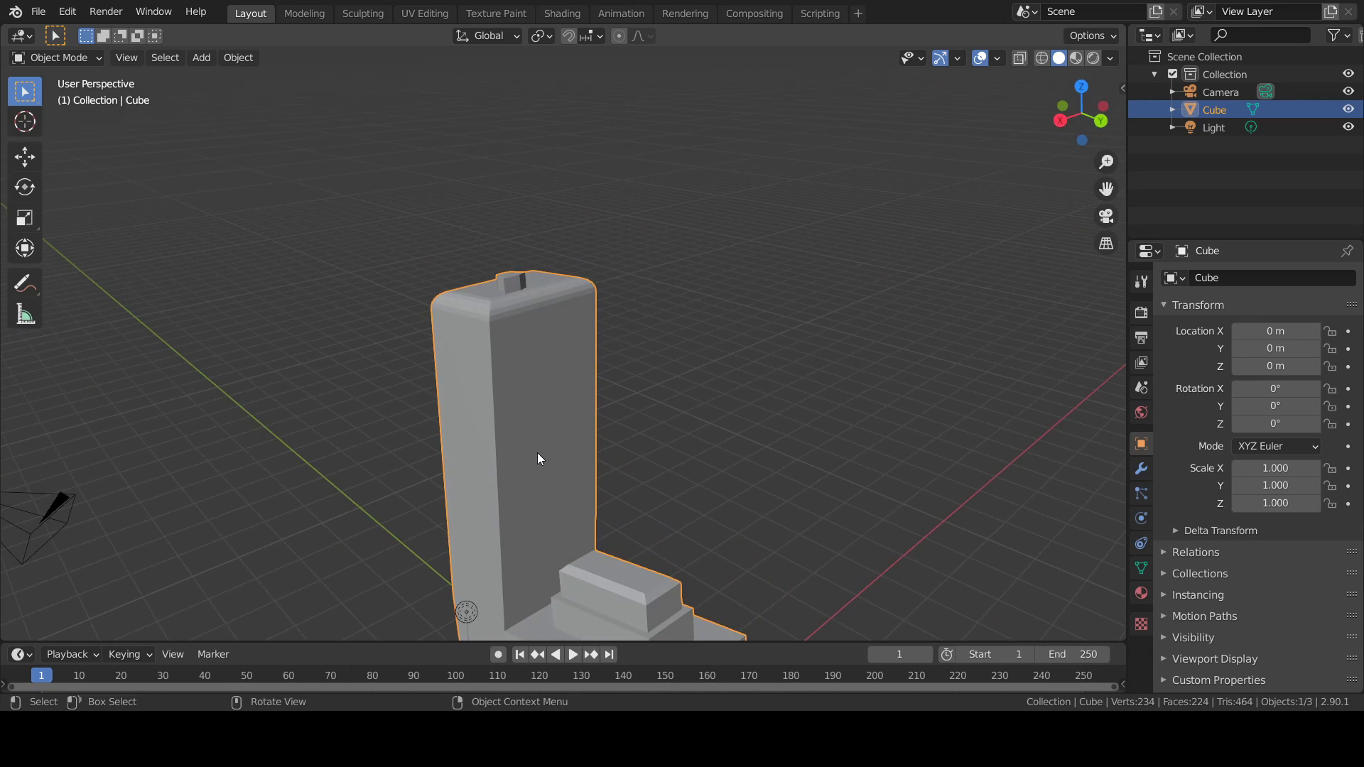